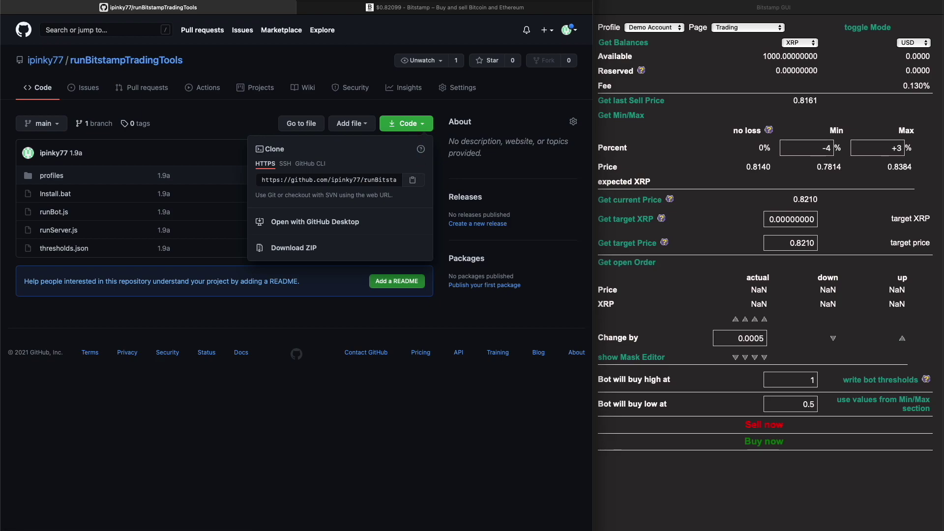
- Show the clone and download options of the runBitstampTradingTools repository
{"action": "left_click", "coordinate": [423, 127]}
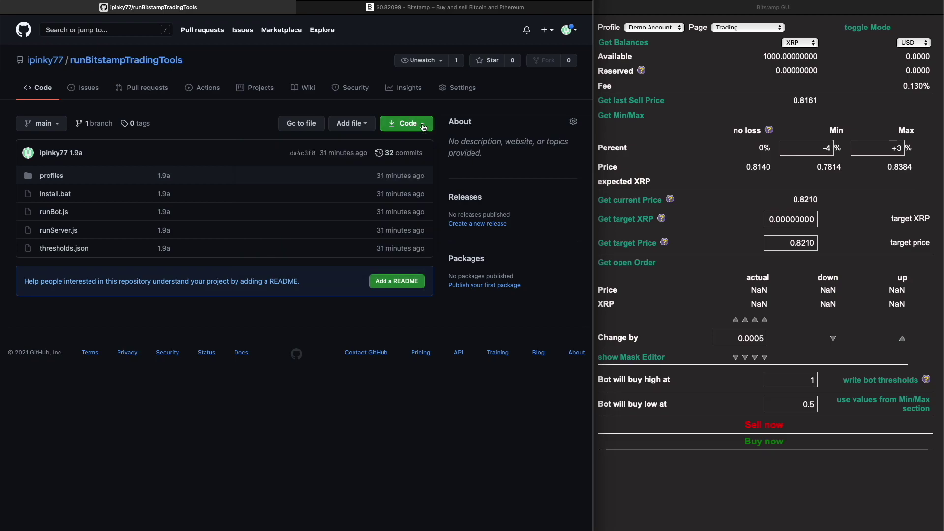
{"action": "left_click", "coordinate": [423, 126]}
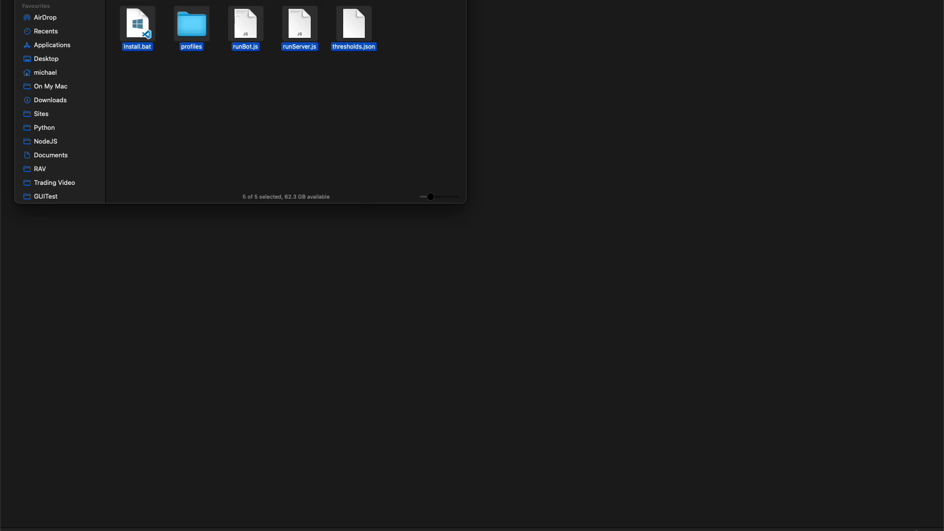
- Transfer all five items of the runBitstampTradingTools folder, from Install.bat to thresholds.json, into the GUITest folder
{"action": "left_click_drag", "start_coordinate": [389, 92], "coordinate": [135, 27]}
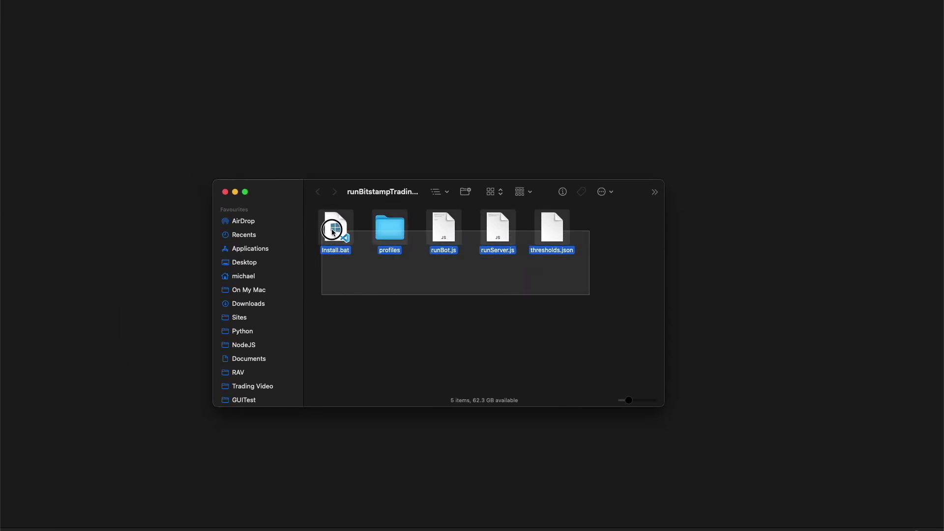
{"action": "left_click_drag", "start_coordinate": [333, 232], "coordinate": [208, 78]}
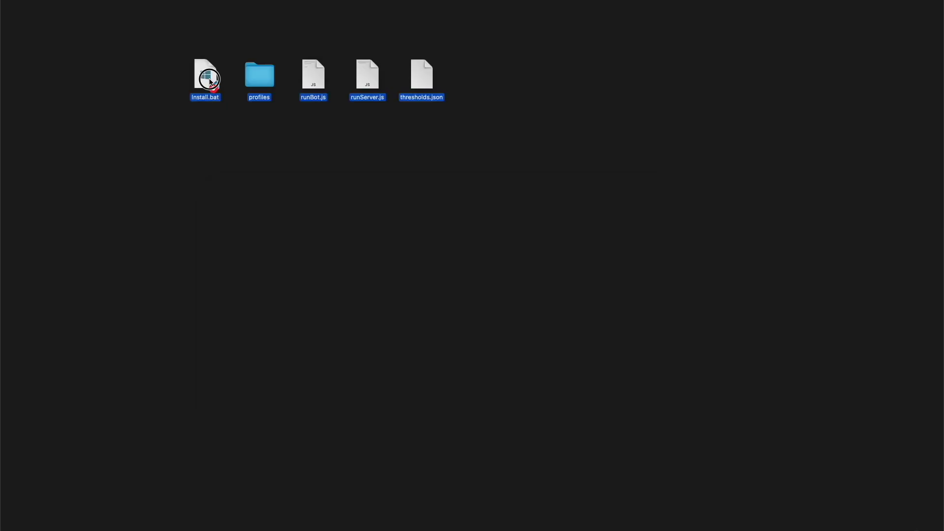
{"action": "left_click", "coordinate": [301, 184]}
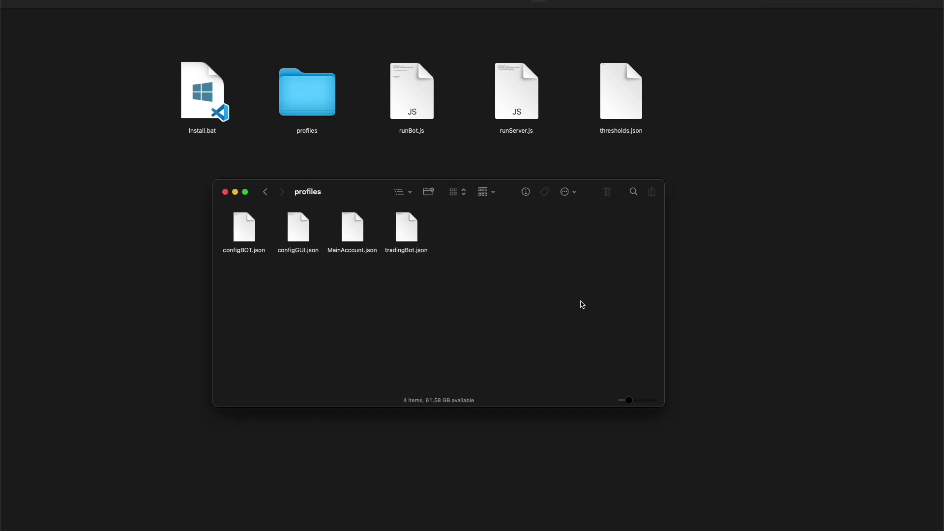
- Add the four custom profile JSON files to GUITest's profiles folder and delete defaultProfile.json there
{"action": "left_click_drag", "start_coordinate": [475, 268], "coordinate": [305, 102]}
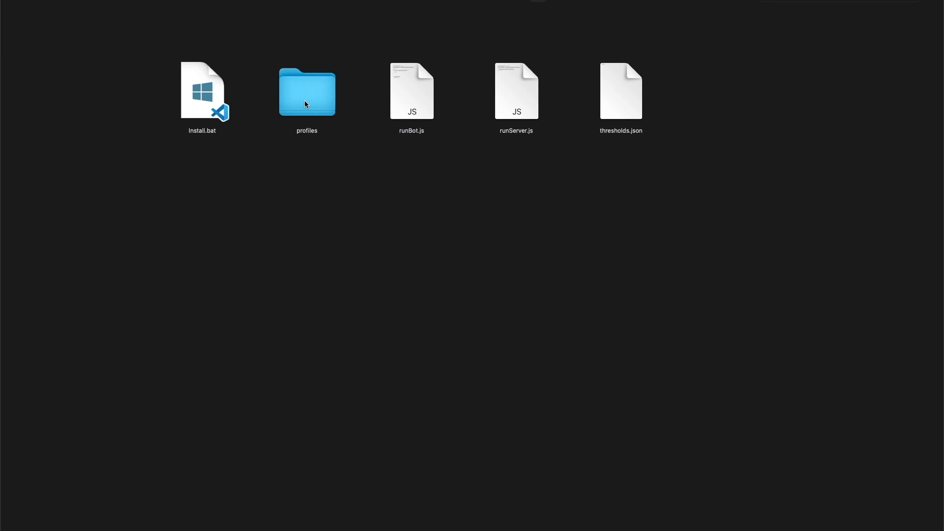
{"action": "double_click", "coordinate": [305, 102]}
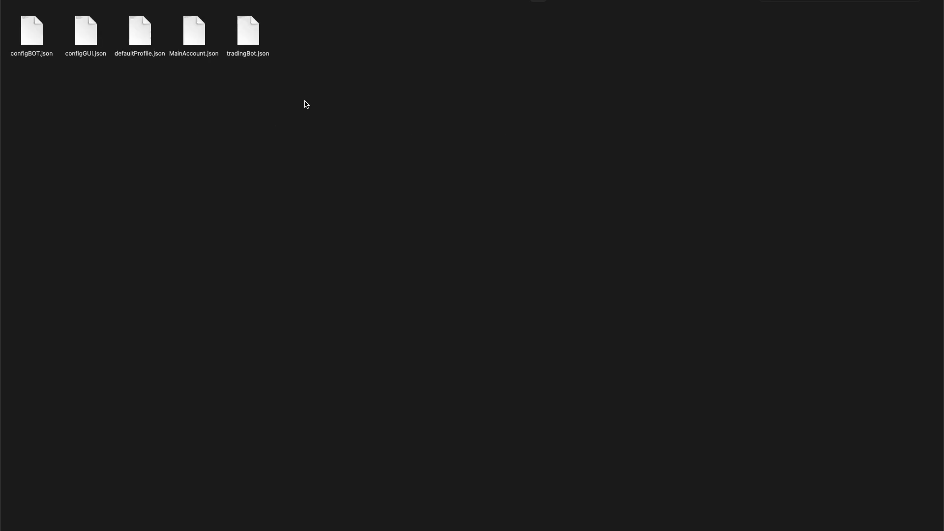
{"action": "left_click", "coordinate": [141, 40]}
{"action": "key", "text": "super+BackSpace"}
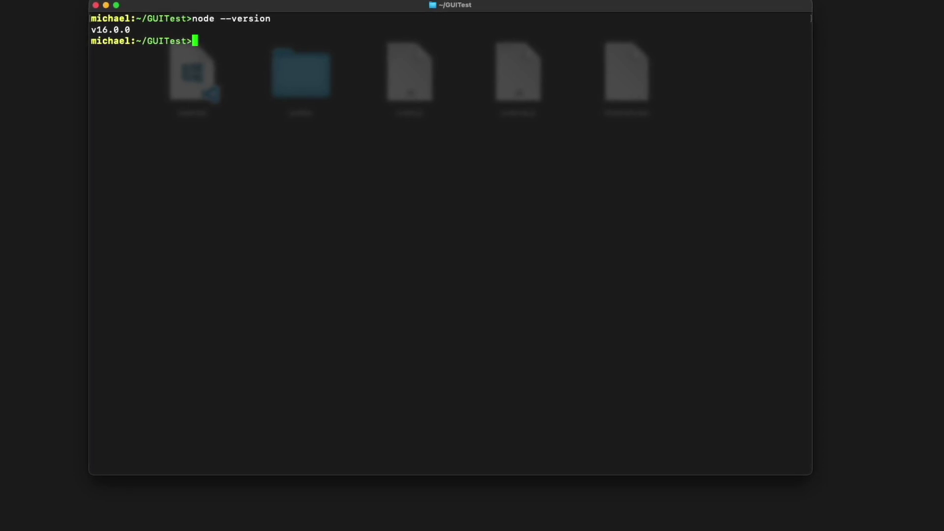
- Install the bitstamp_trading_tools package with npm in the GUITest folder
{"action": "type", "text": "npm install bitst"}
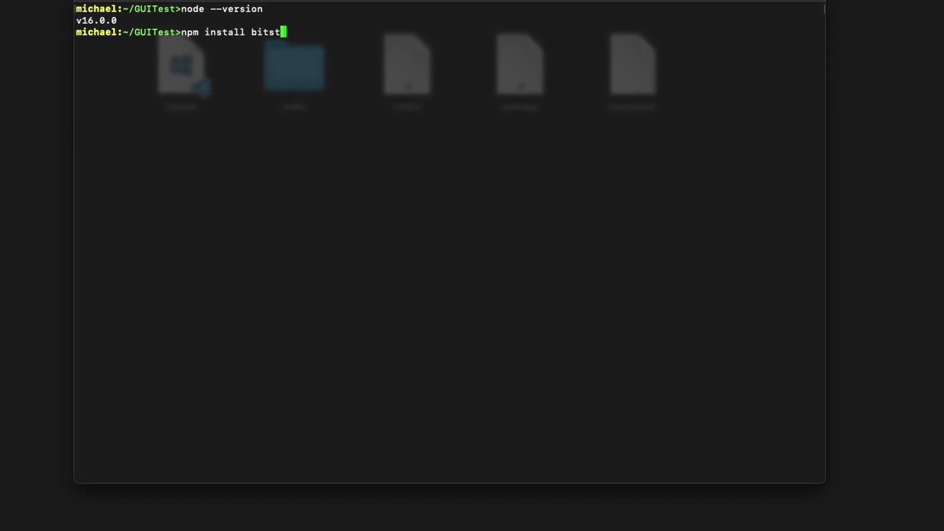
{"action": "type", "text": "ading_tools"}
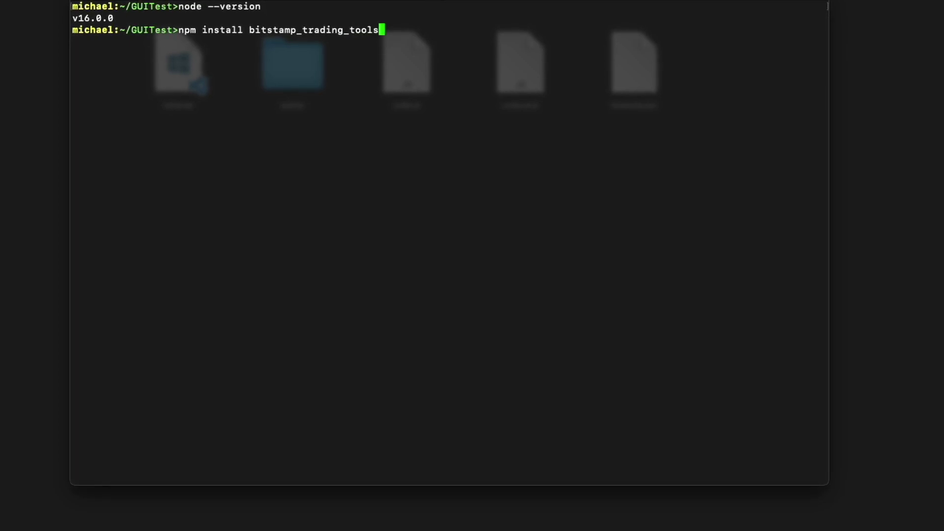
{"action": "key", "text": "Return"}
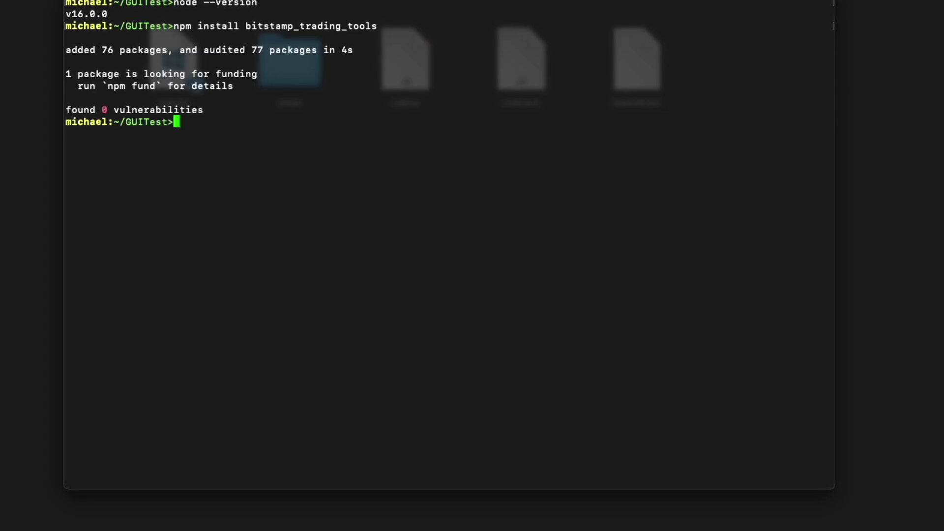
- List the installed npm packages with npm ls and highlight the bitstamp_trading_tools entry
{"action": "type", "text": "npm ls"}
{"action": "key", "text": "Return"}
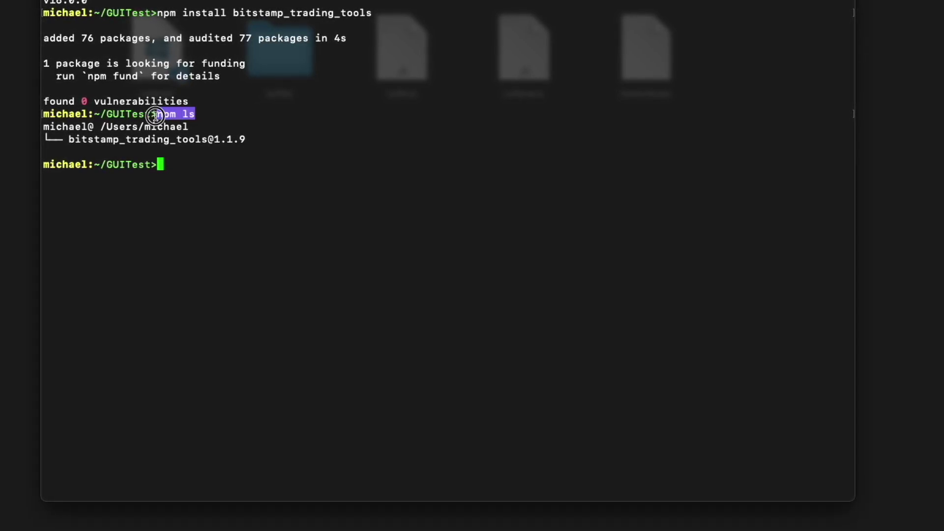
{"action": "triple_click", "coordinate": [260, 128]}
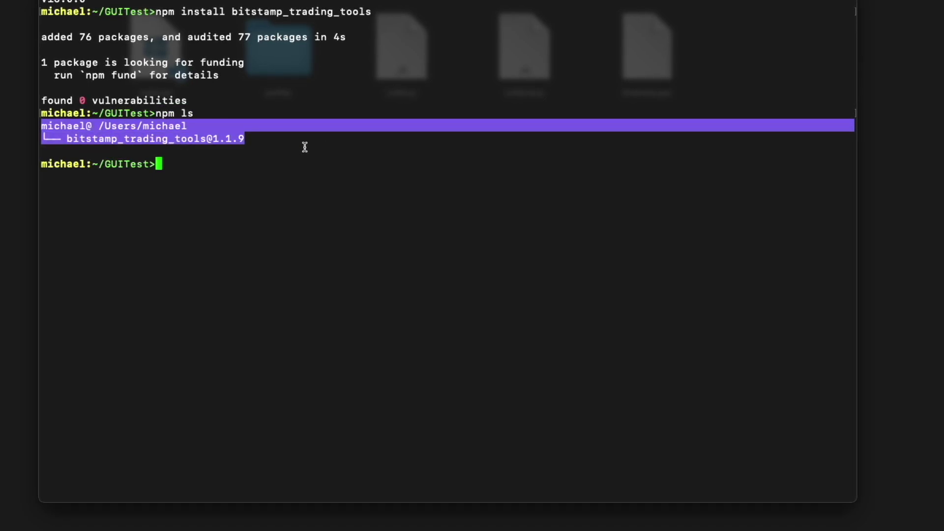
{"action": "left_click", "coordinate": [336, 161]}
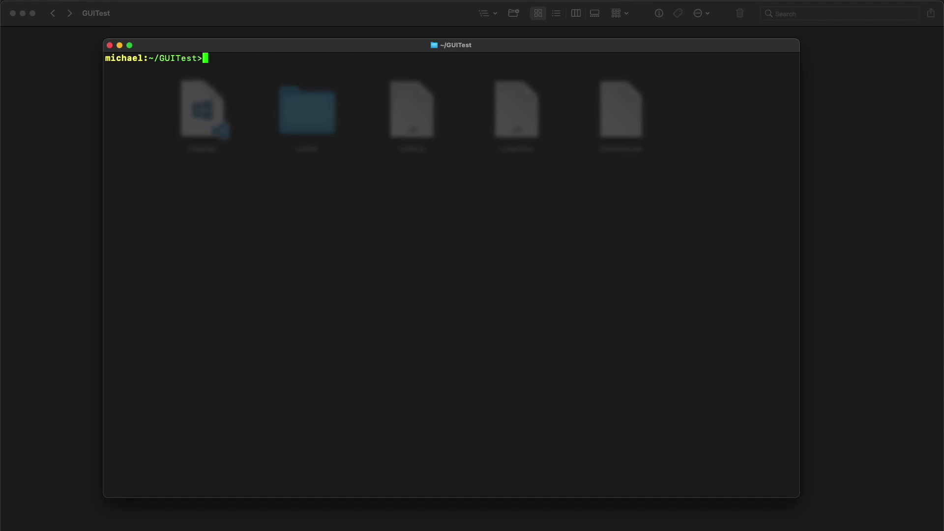
- Run runBot.js with Node and highlight the heartbeat lines and one complete trade record in its output
{"action": "type", "text": "node runBot.js"}
{"action": "key", "text": "Return"}
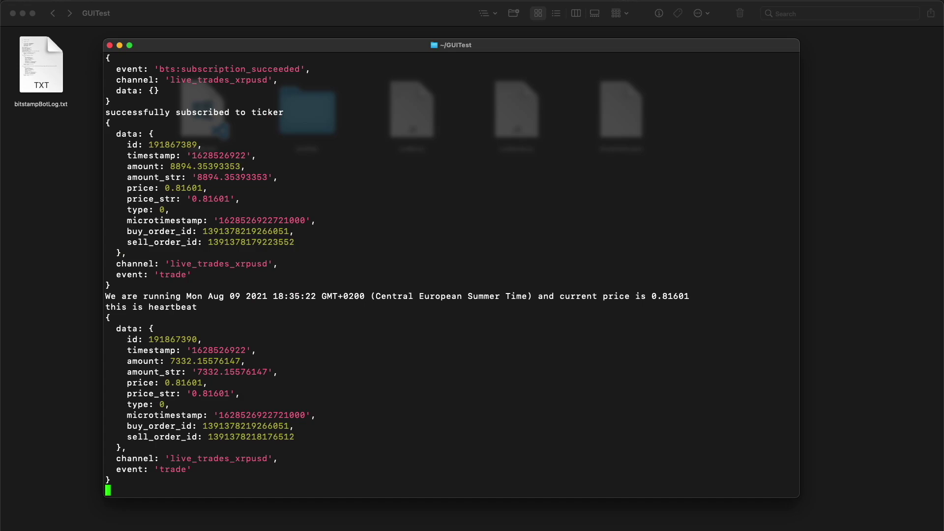
{"action": "left_click_drag", "start_coordinate": [198, 306], "coordinate": [105, 296]}
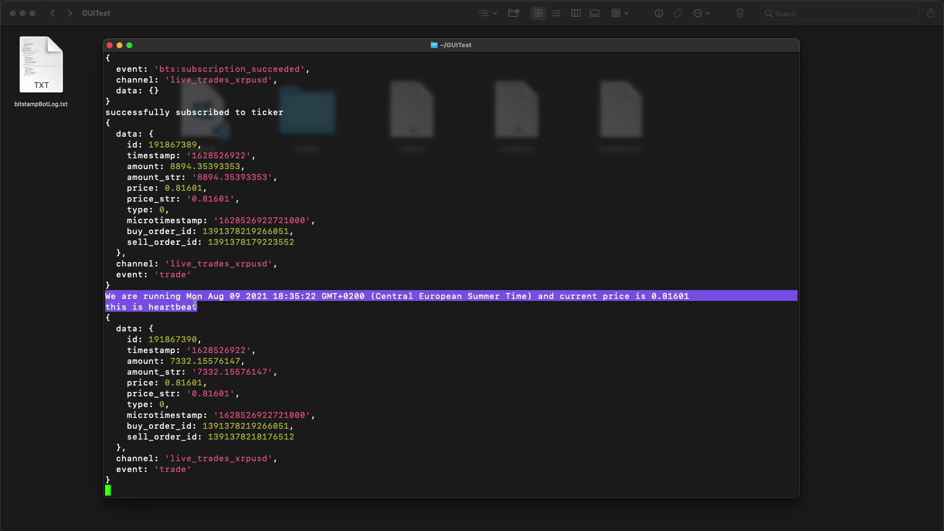
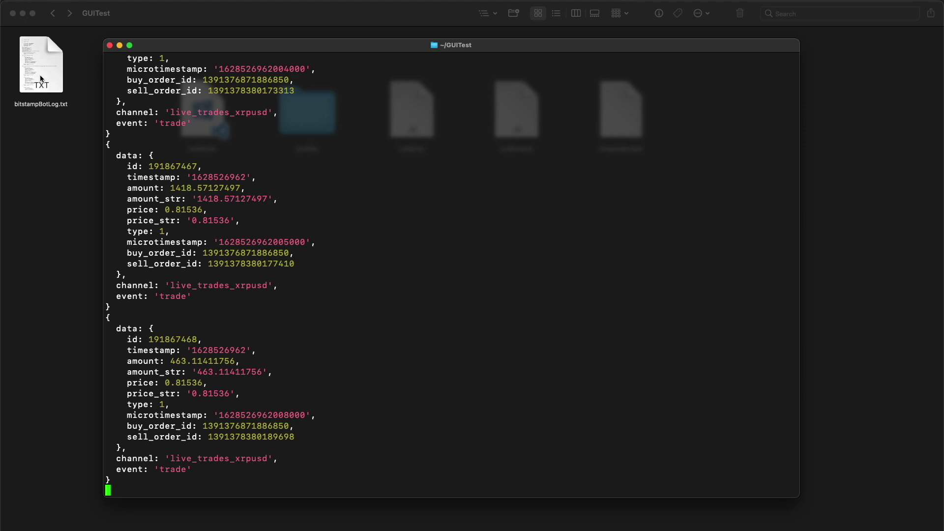
{"action": "left_click_drag", "start_coordinate": [107, 144], "coordinate": [268, 307]}
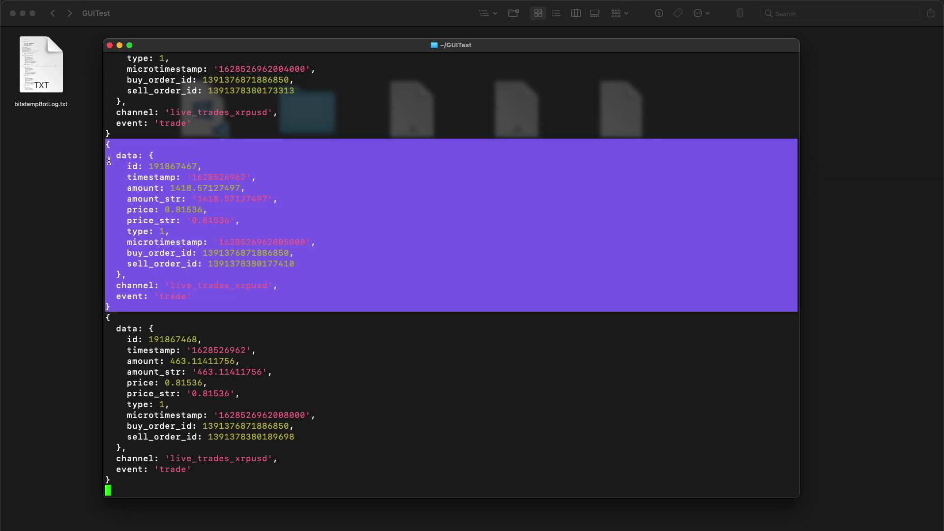
- Open bitstampBotLog.txt, look through the logged trades, and close the editor window without saving the untitled text
{"action": "left_click", "coordinate": [52, 80]}
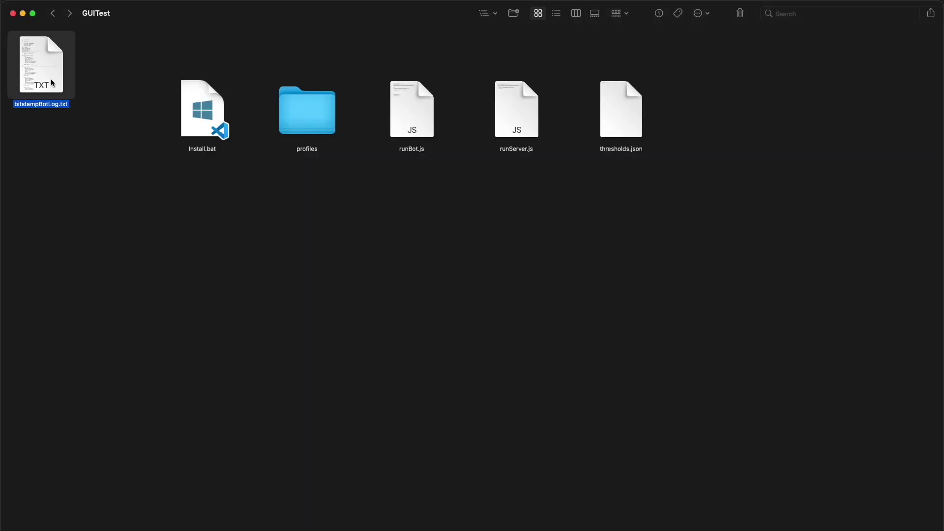
{"action": "double_click", "coordinate": [51, 82]}
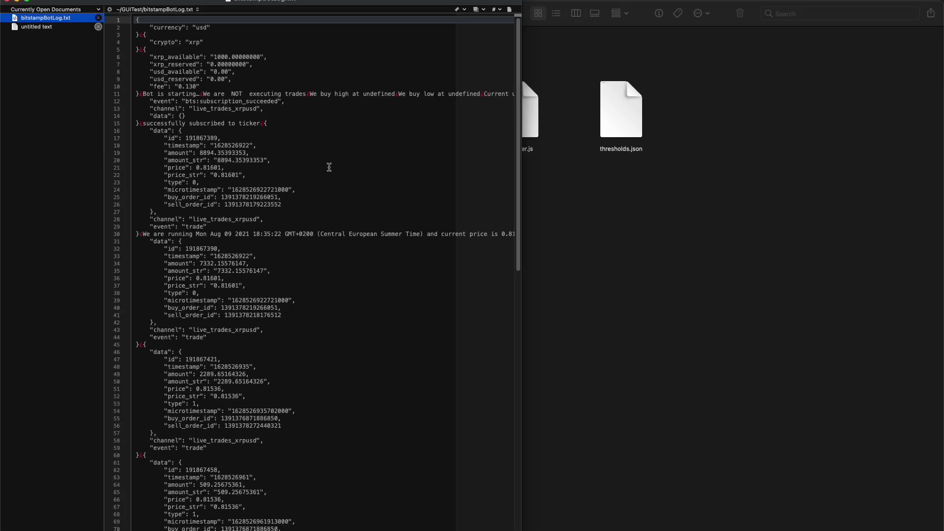
{"action": "scroll", "coordinate": [329, 167], "scroll_direction": "down", "scroll_amount": 15}
{"action": "scroll", "coordinate": [329, 167], "scroll_direction": "down", "scroll_amount": 10}
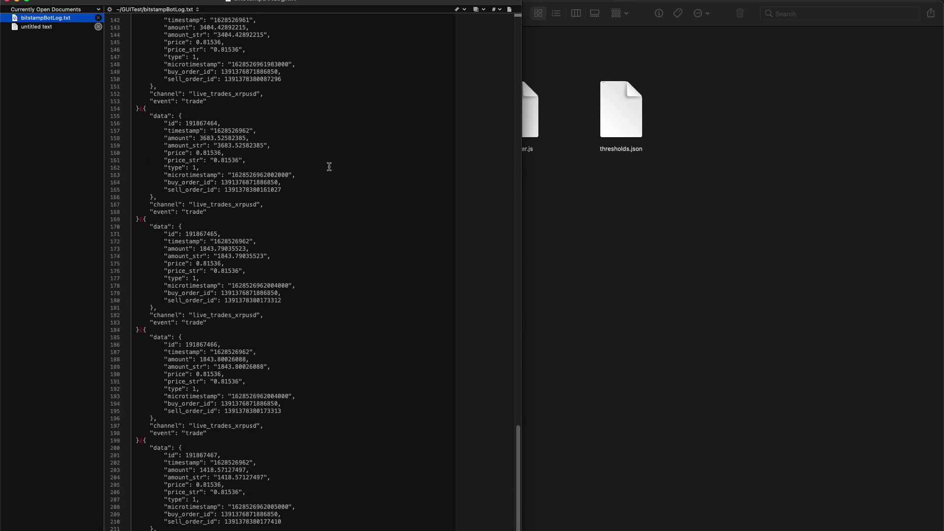
{"action": "scroll", "coordinate": [329, 167], "scroll_direction": "up", "scroll_amount": 15}
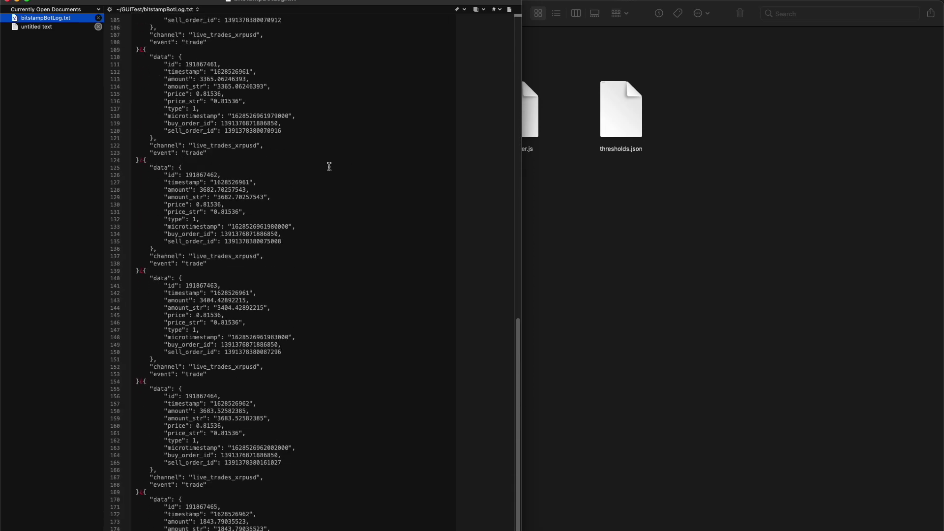
{"action": "left_click", "coordinate": [7, 1]}
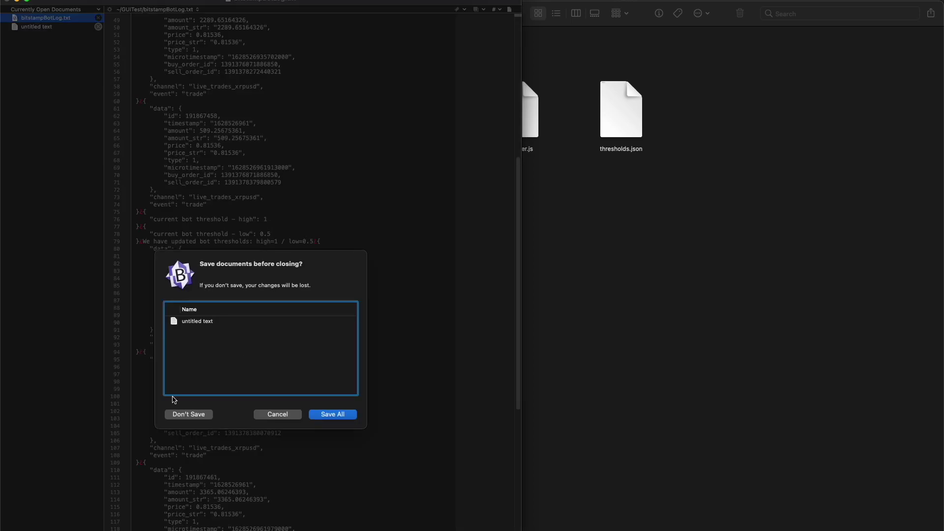
{"action": "left_click", "coordinate": [204, 417]}
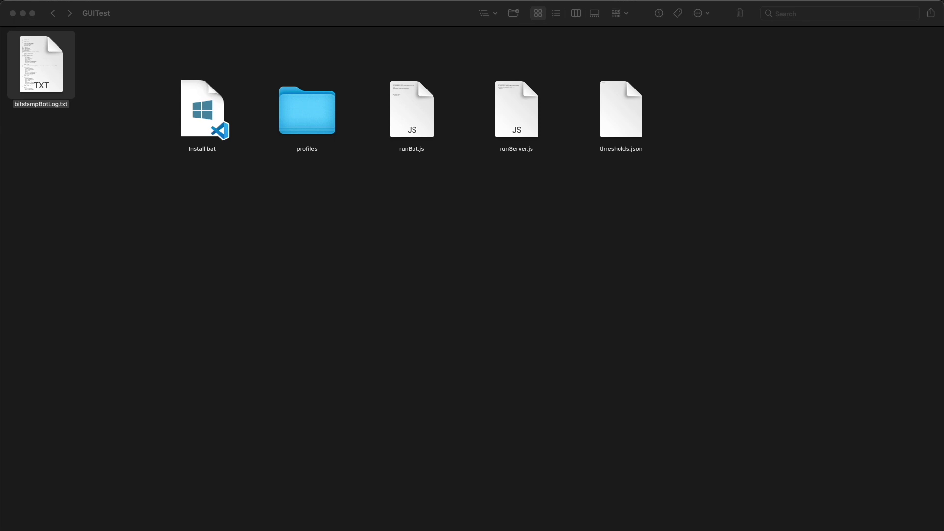
- Open the thresholds.json file from the GUITest folder
{"action": "double_click", "coordinate": [621, 109]}
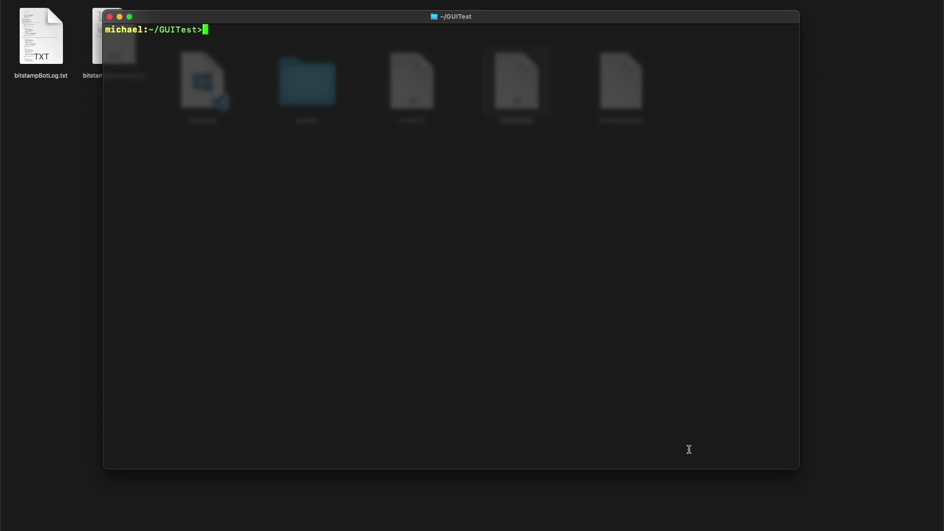
- Start runServer.js with Node and highlight the script versions and the listening port in its output
{"action": "type", "text": "node runServer.js"}
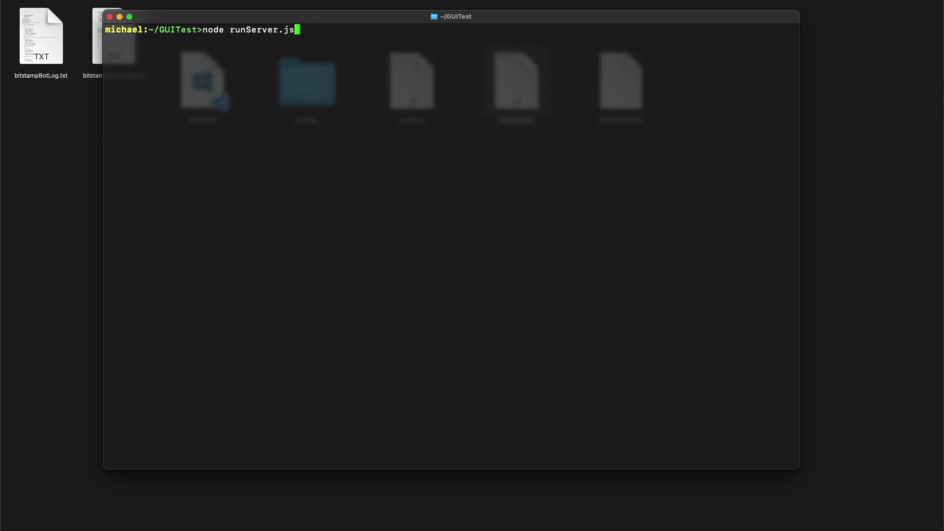
{"action": "key", "text": "Return"}
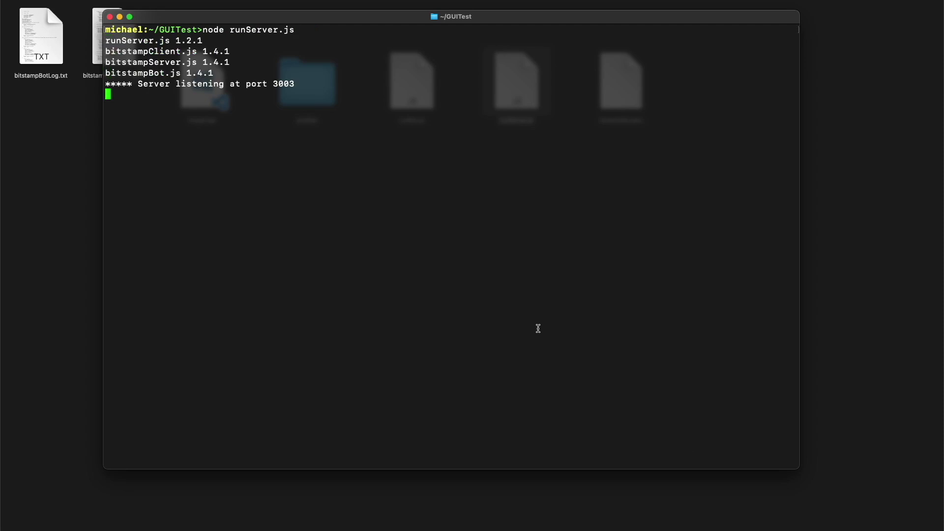
{"action": "left_click_drag", "start_coordinate": [215, 72], "coordinate": [105, 42]}
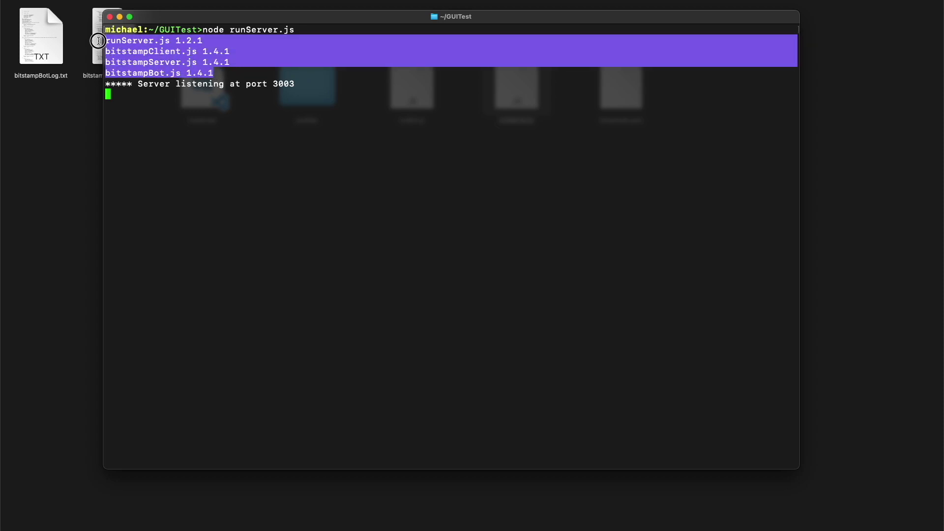
{"action": "left_click_drag", "start_coordinate": [300, 84], "coordinate": [273, 84]}
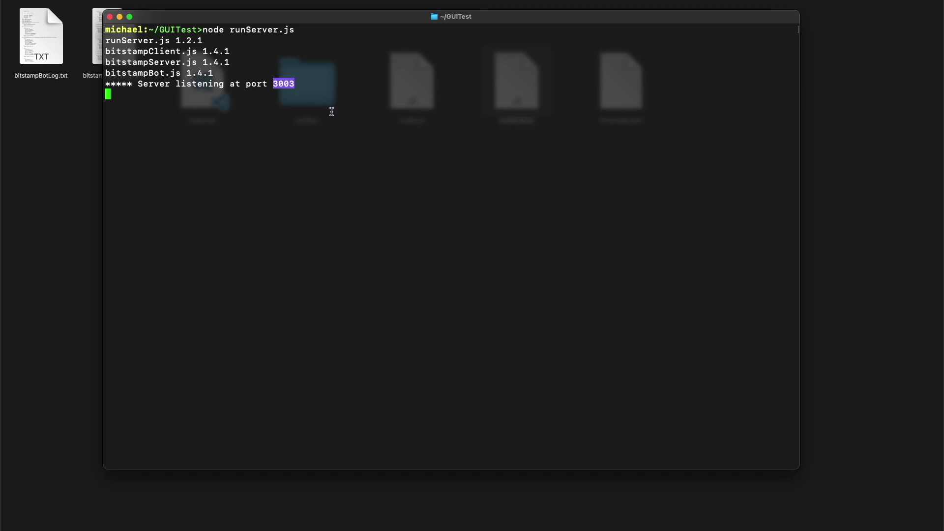
- Switch to the browser and check the Bitstamp GUI page's address, localhost:3003
{"action": "key", "text": "super+Tab"}
{"action": "key", "text": "super+Tab"}
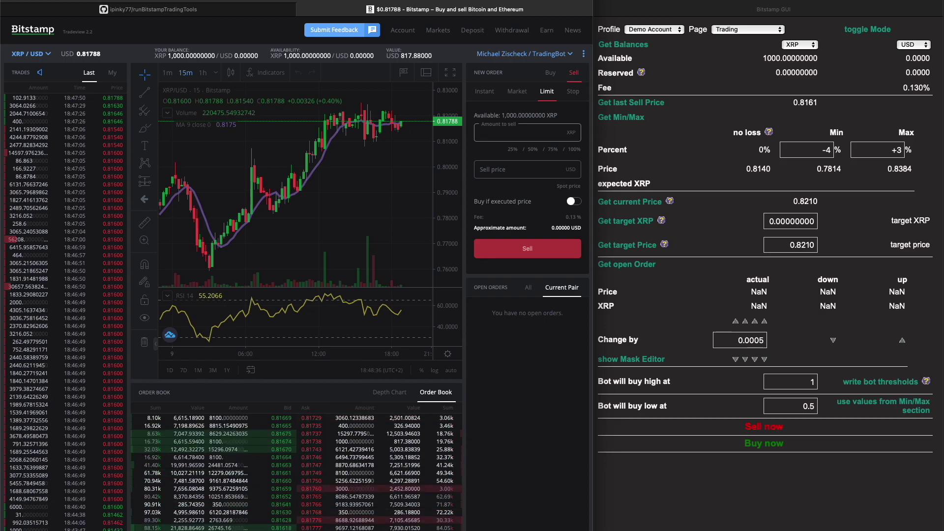
{"action": "key", "text": "super+Tab"}
{"action": "key", "text": "super+l"}
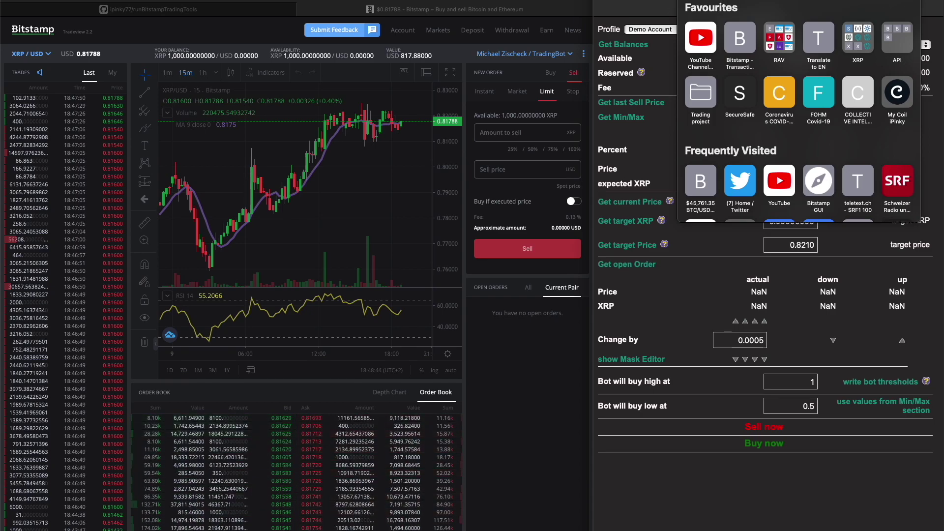
{"action": "key", "text": "Escape"}
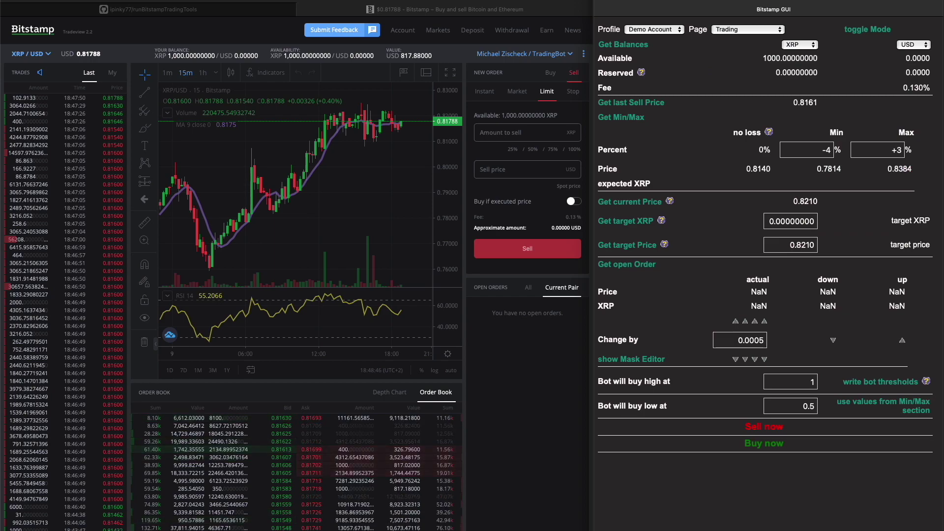
{"action": "mouse_move", "coordinate": [907, 12]}
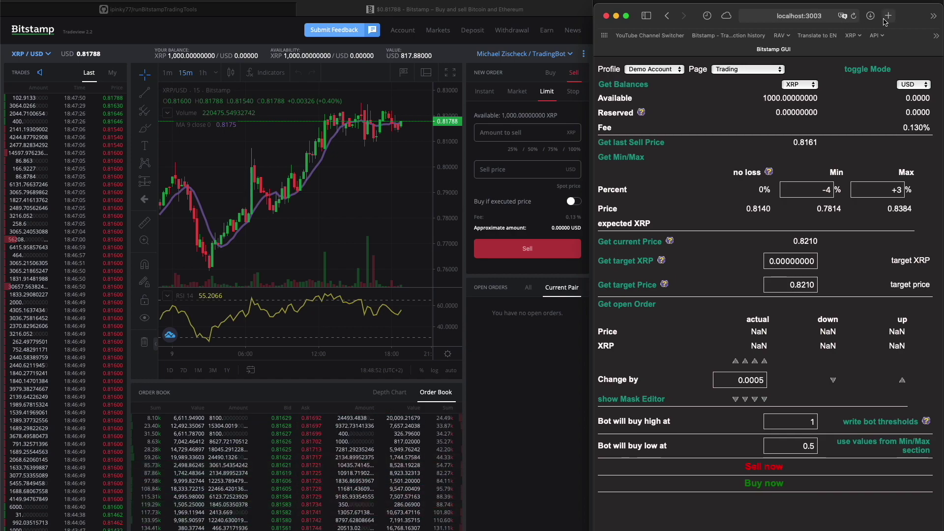
{"action": "left_click", "coordinate": [910, 21]}
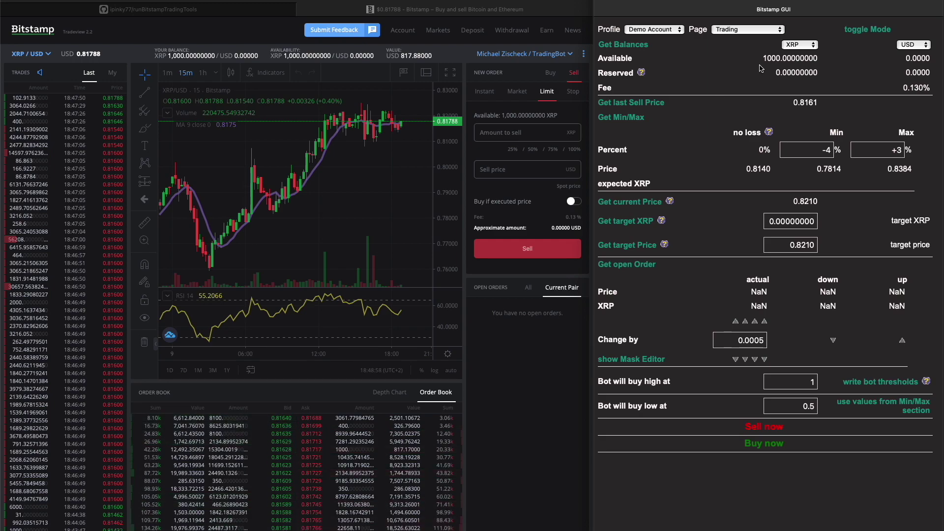
- Toggle the Bitstamp GUI from dark to light mode
{"action": "left_click", "coordinate": [862, 32]}
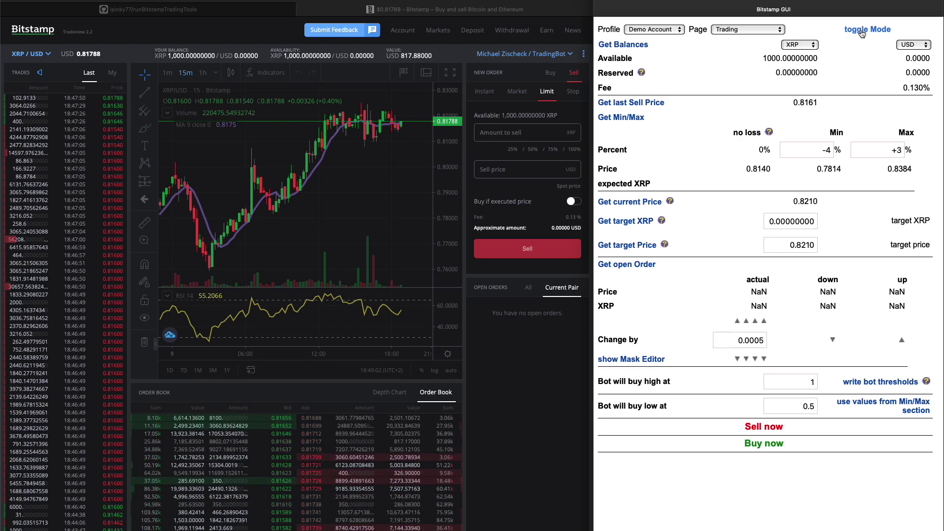
- Toggle the Bitstamp GUI to dark mode and back to light mode, and view the available account profiles
{"action": "left_click", "coordinate": [862, 31]}
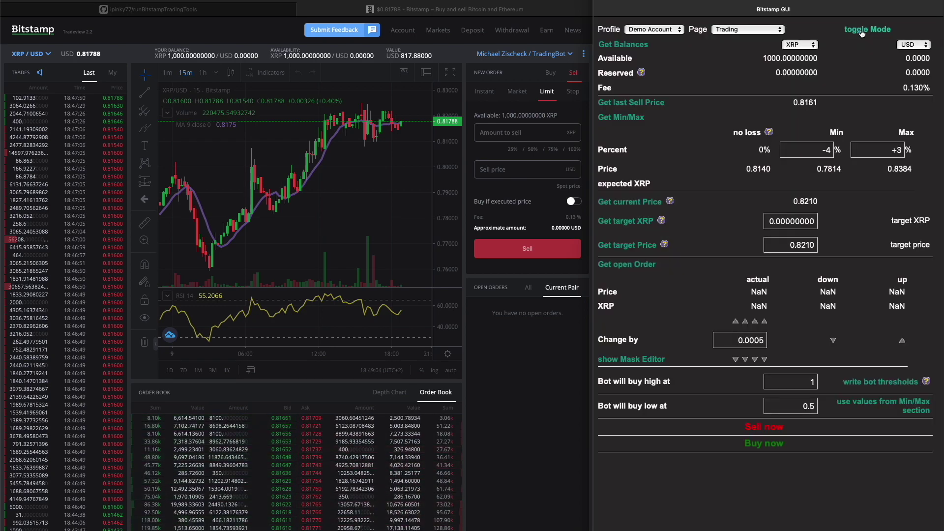
{"action": "left_click", "coordinate": [861, 31]}
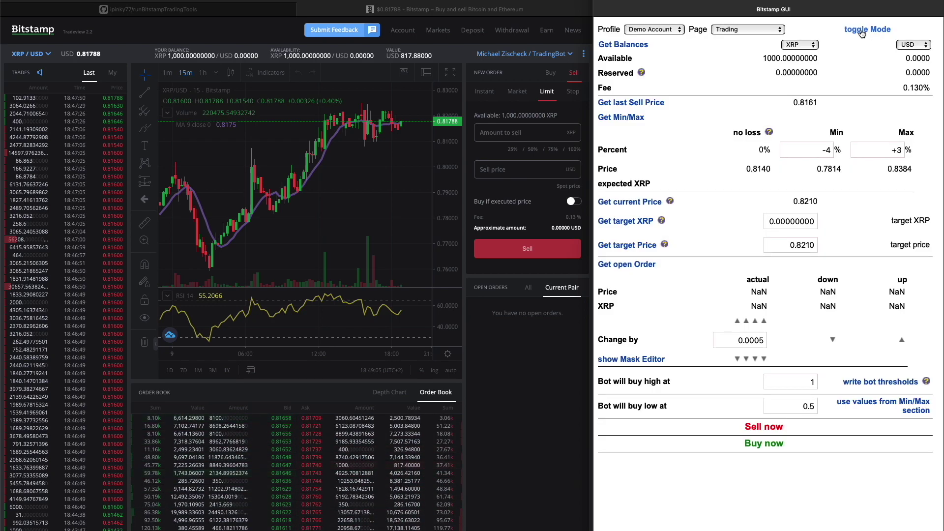
{"action": "left_click", "coordinate": [668, 30]}
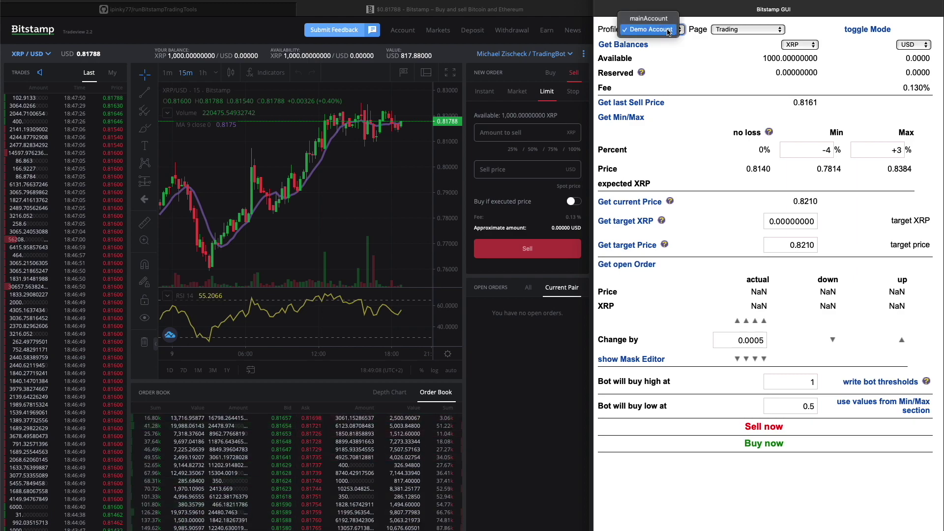
{"action": "left_click", "coordinate": [671, 51]}
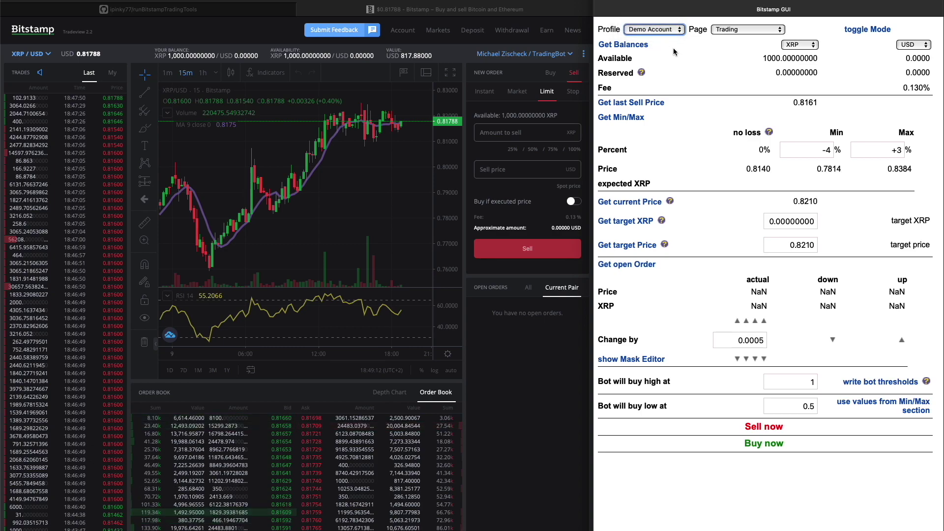
- Show the Currency pairs page and highlight entries in the list sorted by crypto and the list sorted by currency
{"action": "left_click", "coordinate": [744, 31]}
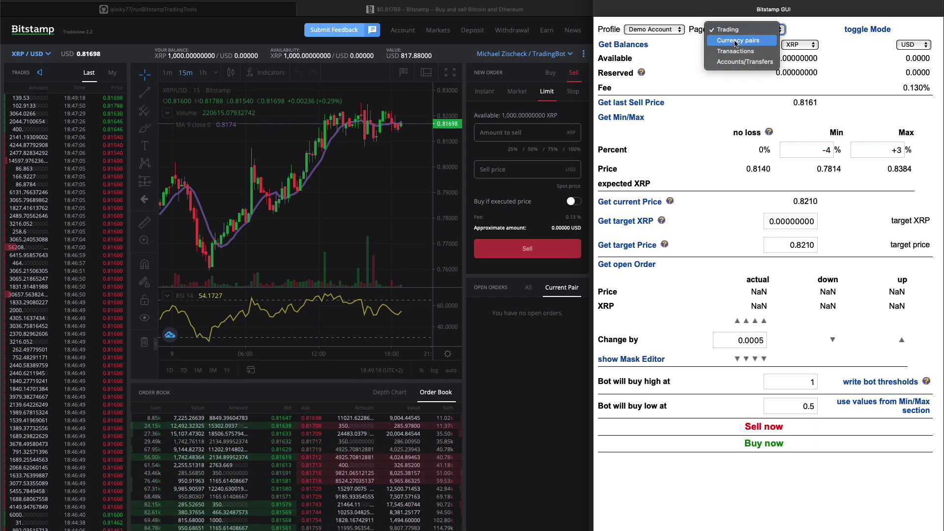
{"action": "left_click", "coordinate": [736, 41]}
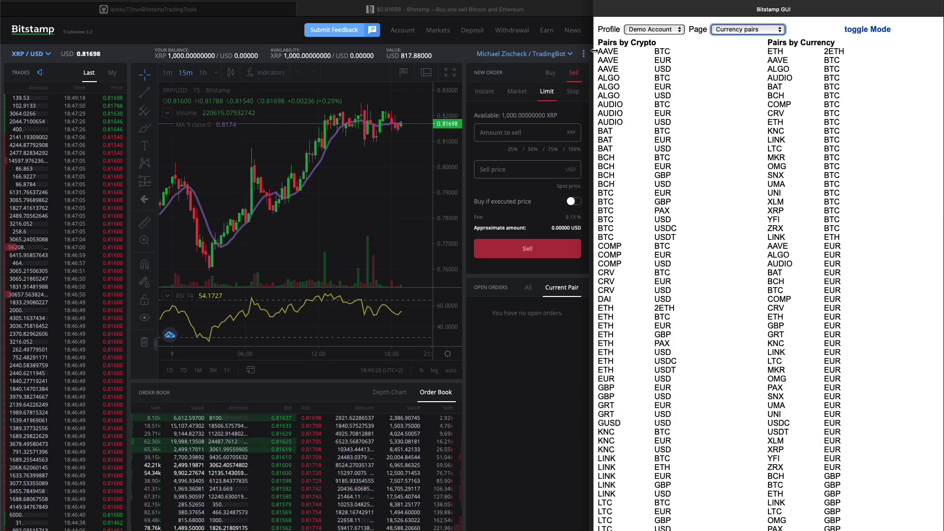
{"action": "left_click_drag", "start_coordinate": [599, 47], "coordinate": [639, 95]}
{"action": "left_click_drag", "start_coordinate": [766, 48], "coordinate": [807, 167]}
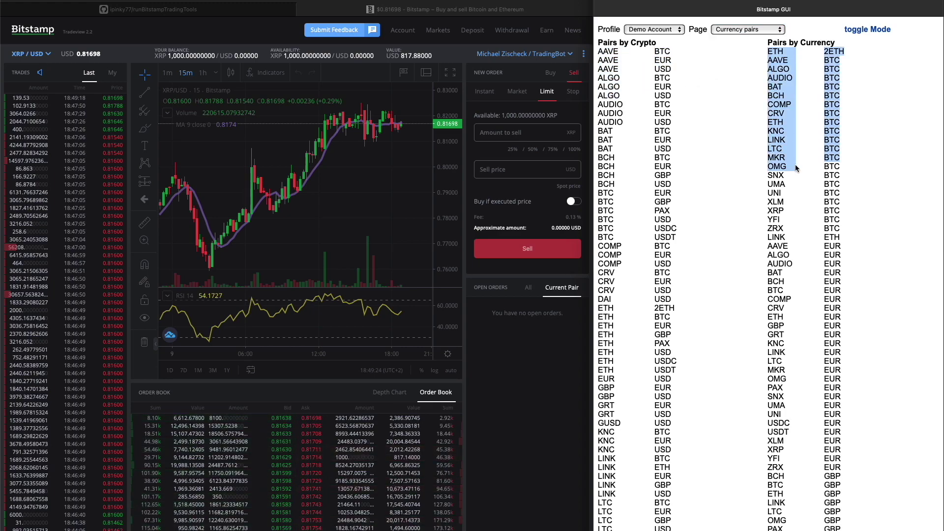
- Show the Transactions page with its start date field
{"action": "left_click", "coordinate": [751, 30]}
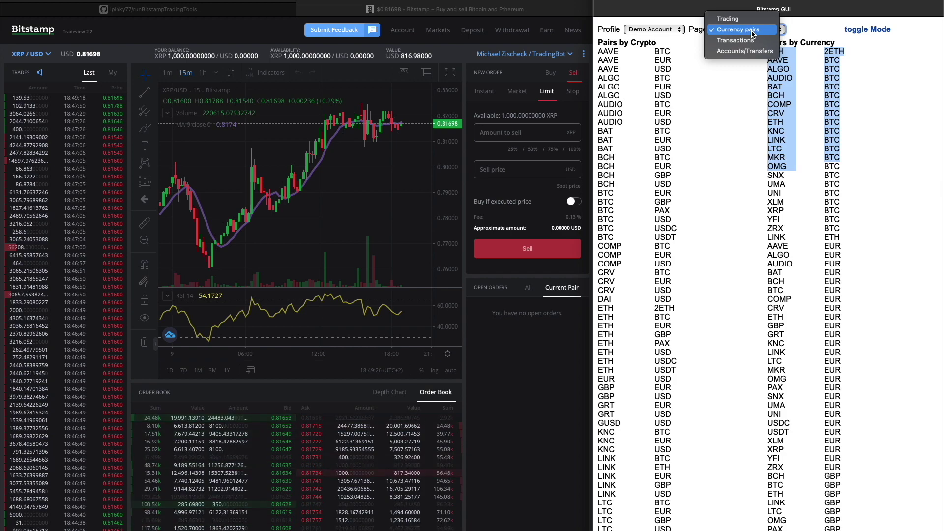
{"action": "left_click", "coordinate": [752, 41]}
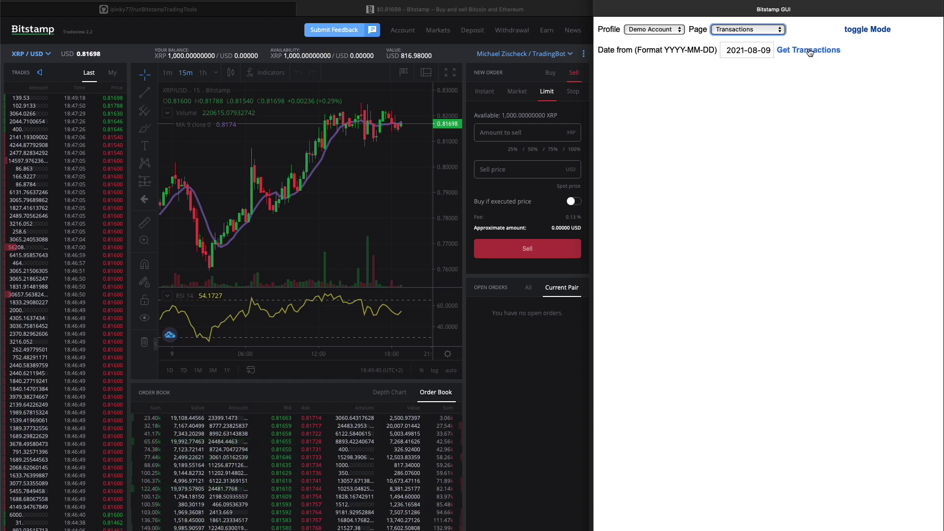
- Show the Accounts/Transfers page and highlight the reserved XRP amount of mainAccount
{"action": "left_click", "coordinate": [761, 32]}
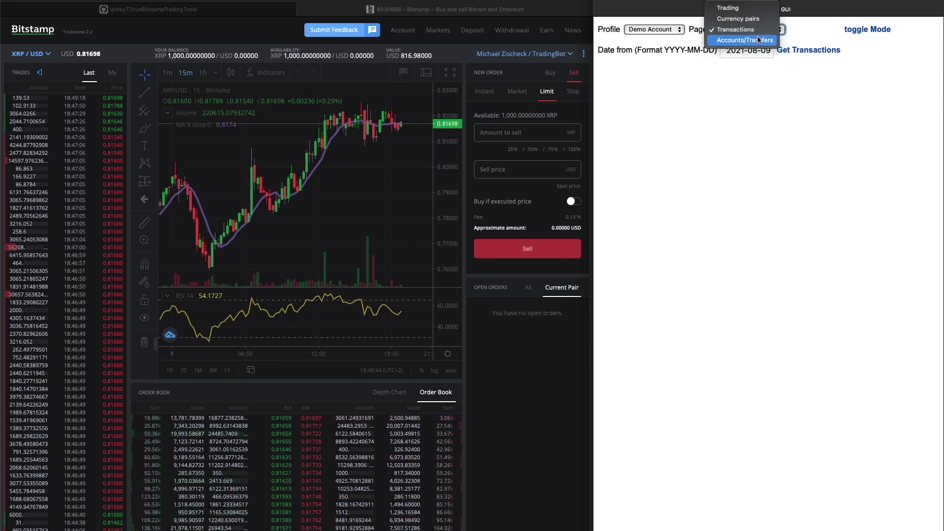
{"action": "left_click", "coordinate": [750, 46]}
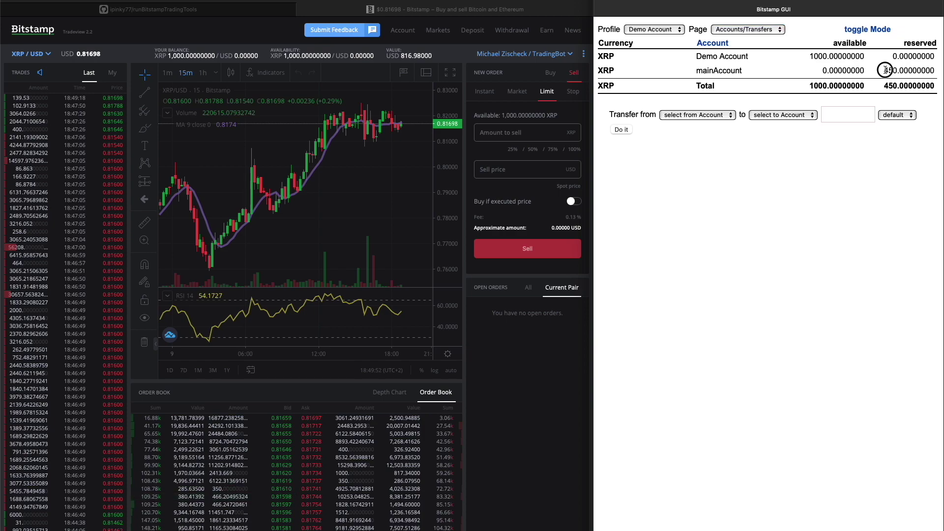
{"action": "left_click_drag", "start_coordinate": [896, 70], "coordinate": [896, 70]}
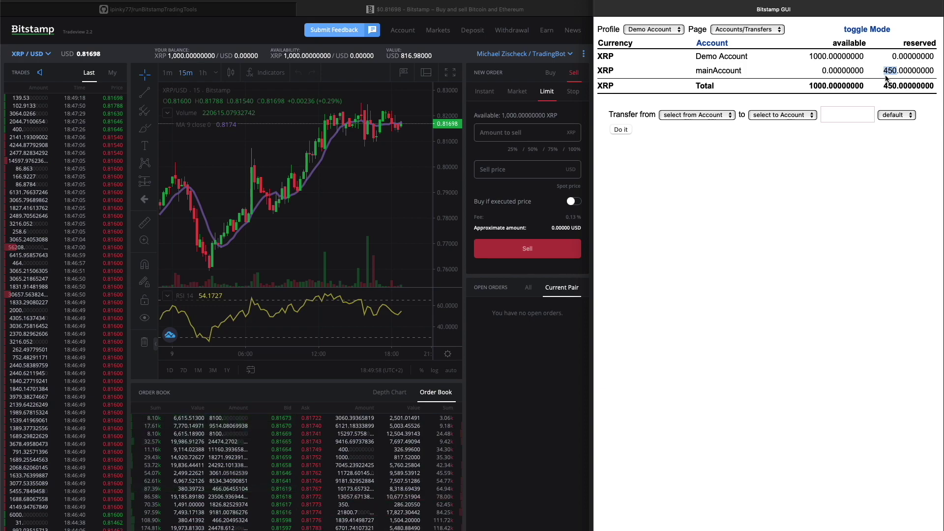
- Group the balances table by account and back by currency, highlighting the account rows in each view
{"action": "left_click", "coordinate": [714, 46]}
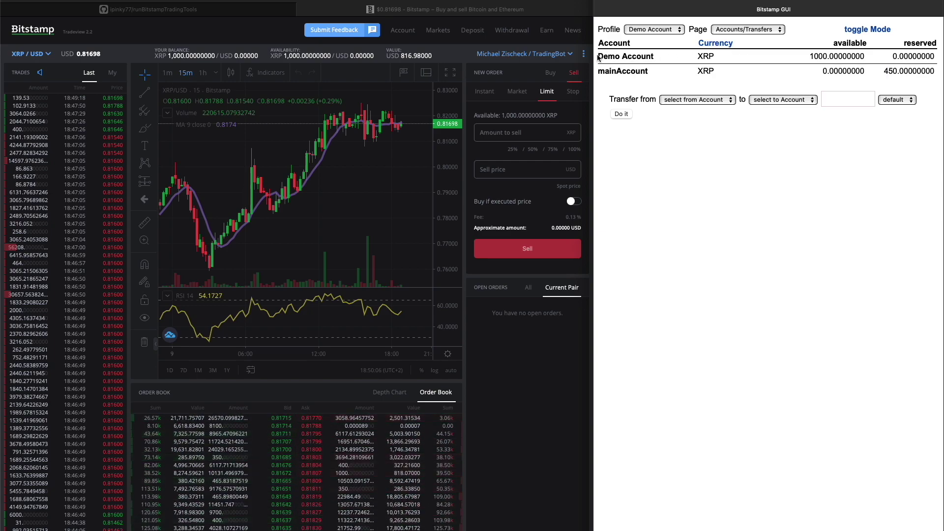
{"action": "left_click_drag", "start_coordinate": [598, 56], "coordinate": [664, 57]}
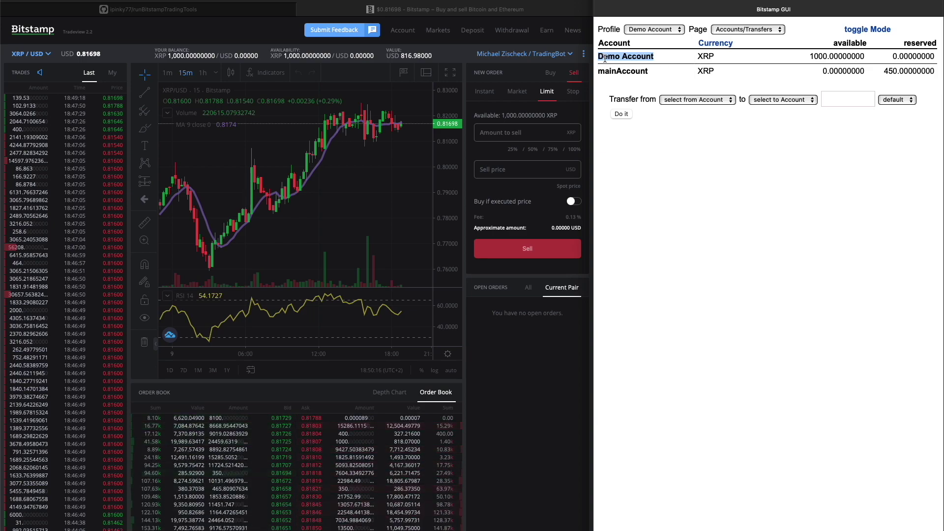
{"action": "left_click", "coordinate": [719, 45]}
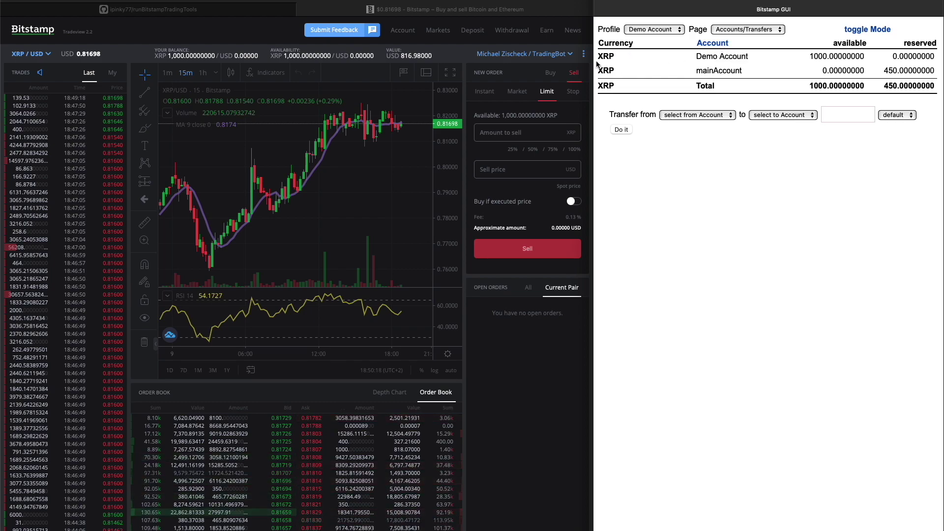
{"action": "left_click_drag", "start_coordinate": [597, 54], "coordinate": [769, 69]}
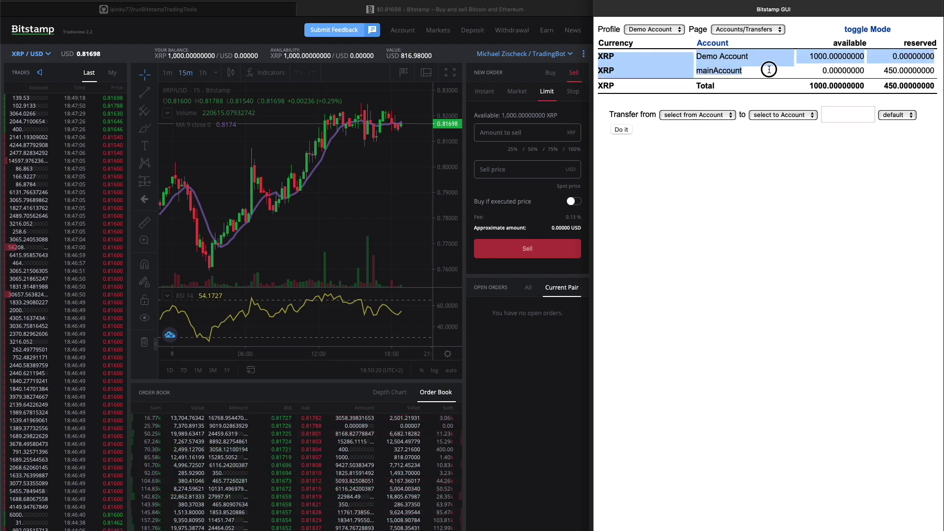
{"action": "left_click", "coordinate": [778, 73]}
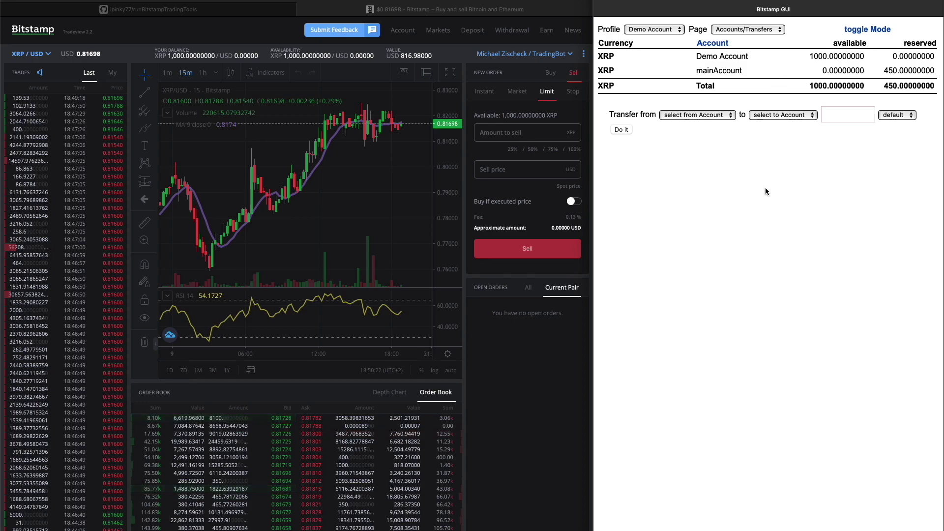
- Transfer 50 XRP from Demo Account to mainAccount
{"action": "left_click", "coordinate": [715, 117]}
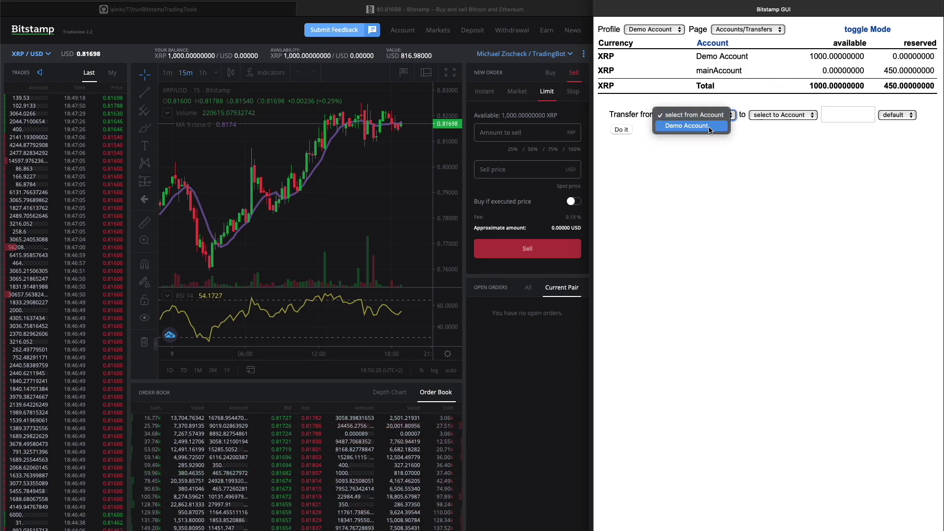
{"action": "left_click", "coordinate": [709, 127]}
{"action": "left_click", "coordinate": [789, 116]}
{"action": "left_click", "coordinate": [792, 124]}
{"action": "left_click", "coordinate": [840, 116]}
{"action": "type", "text": "50"}
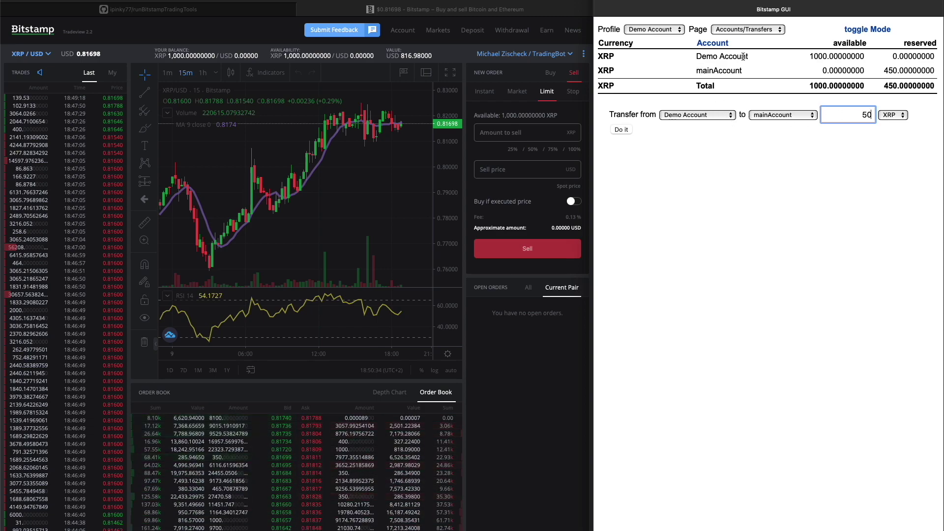
{"action": "left_click_drag", "start_coordinate": [811, 56], "coordinate": [827, 55]}
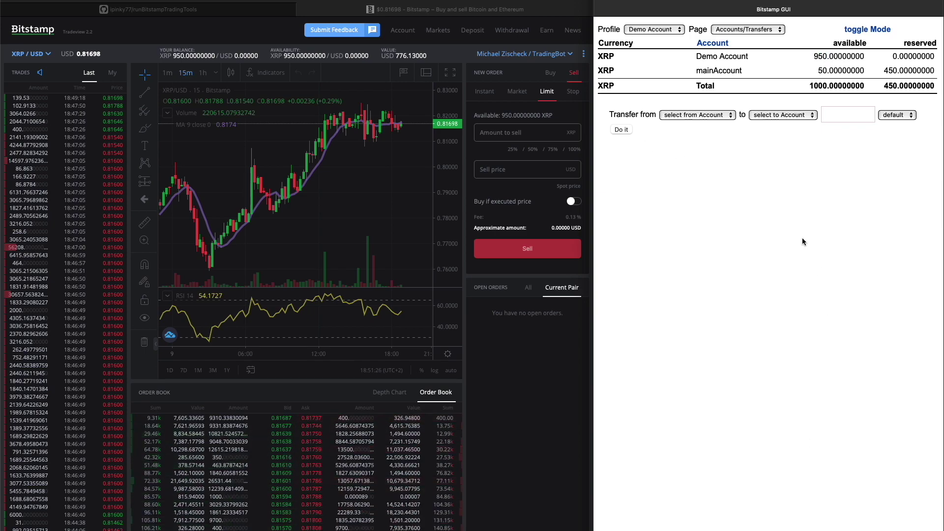
- Transfer 50 XRP back from mainAccount to Demo Account
{"action": "left_click", "coordinate": [715, 116]}
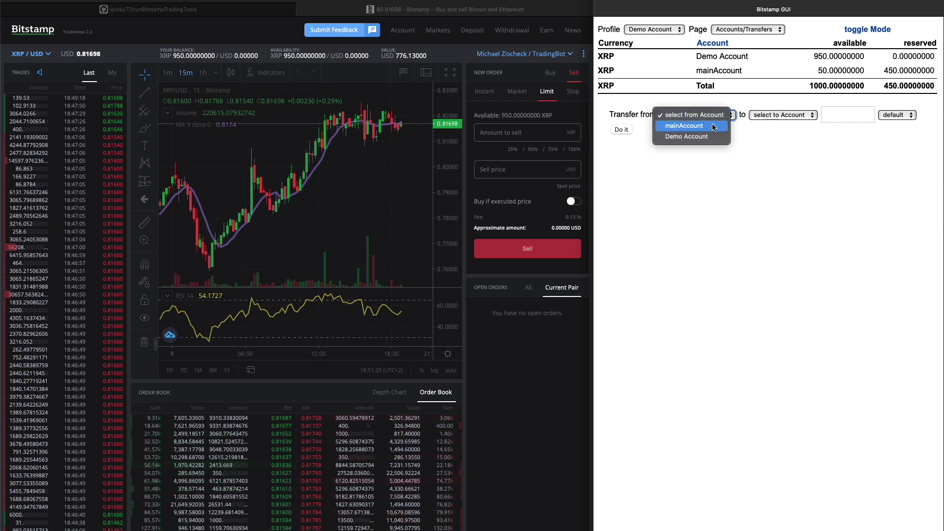
{"action": "left_click", "coordinate": [713, 126]}
{"action": "left_click", "coordinate": [786, 115]}
{"action": "left_click", "coordinate": [789, 126]}
{"action": "left_click", "coordinate": [854, 115]}
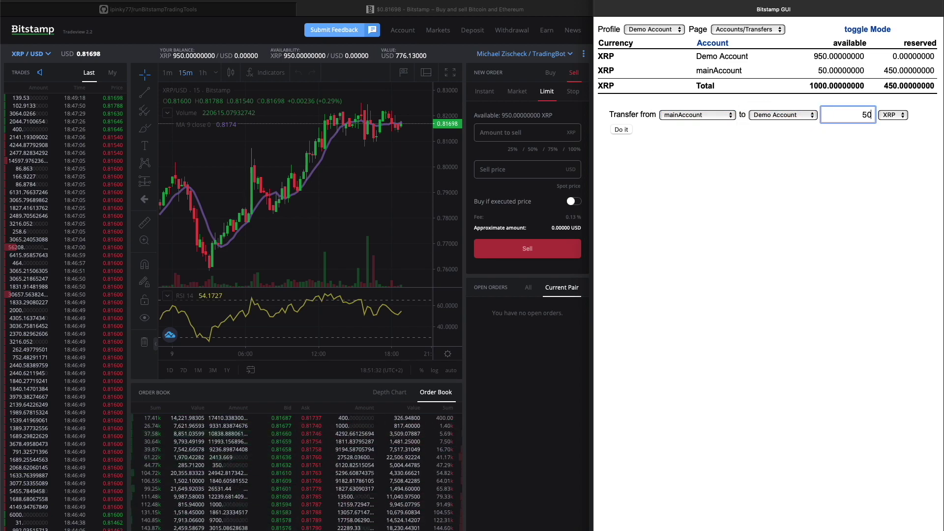
{"action": "left_click", "coordinate": [620, 130]}
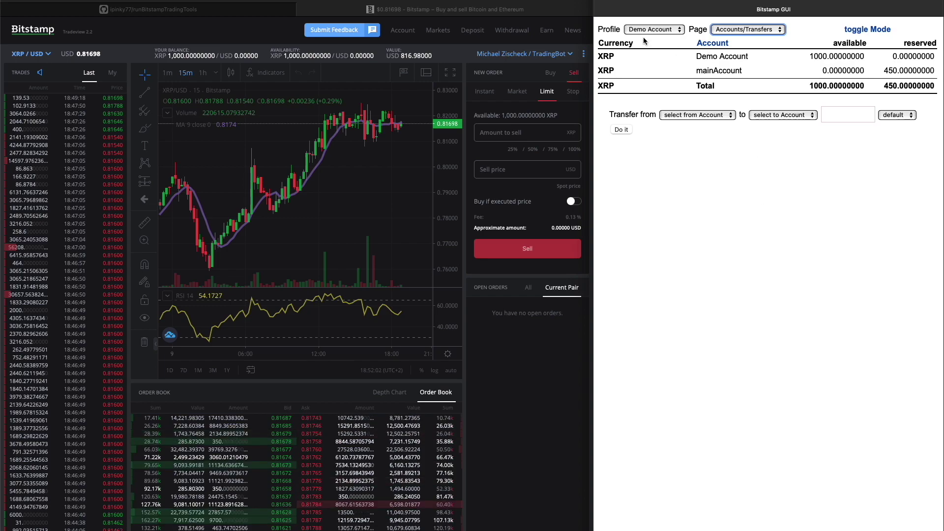
- Return to the Trading page of the GUI
{"action": "left_click", "coordinate": [730, 32]}
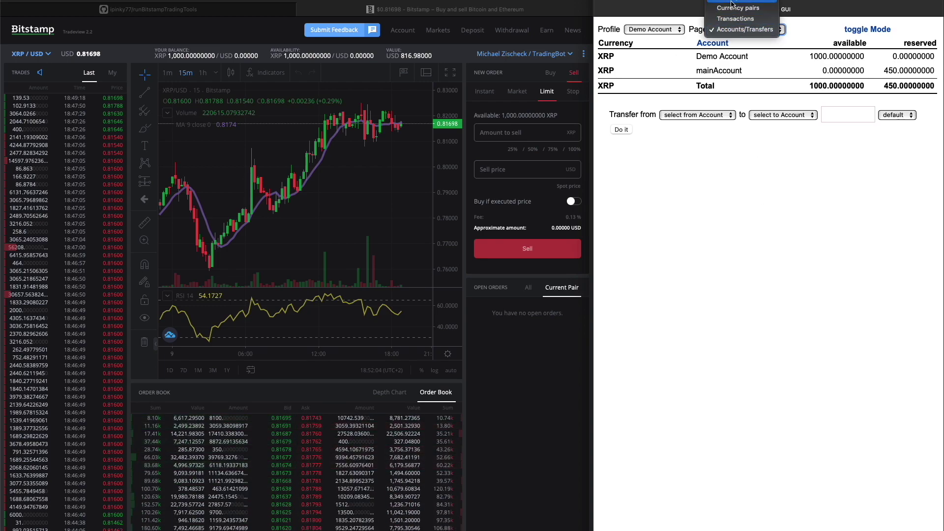
{"action": "left_click", "coordinate": [732, 2]}
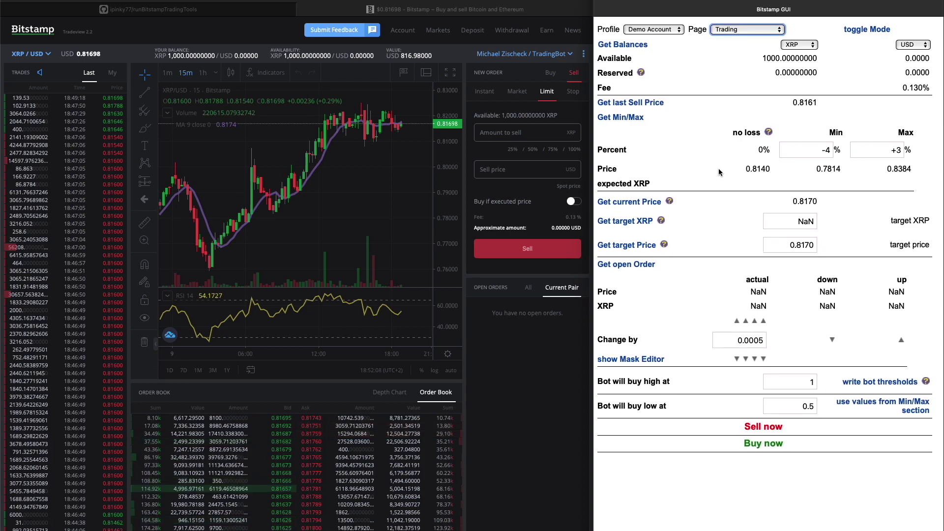
{"action": "scroll", "coordinate": [744, 147], "scroll_direction": "right", "scroll_amount": 1}
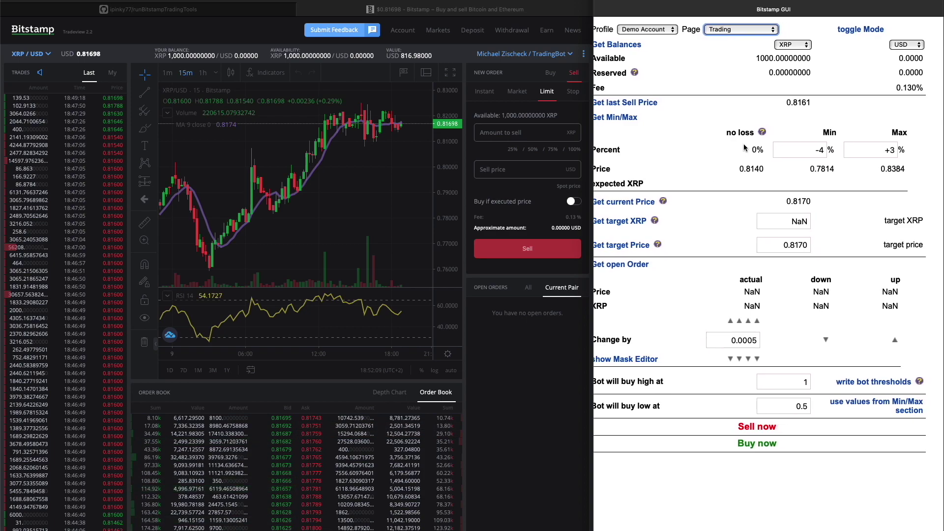
- View the selectable cryptocurrencies and quote currencies in the balances section, keeping XRP and USD
{"action": "left_click", "coordinate": [801, 46]}
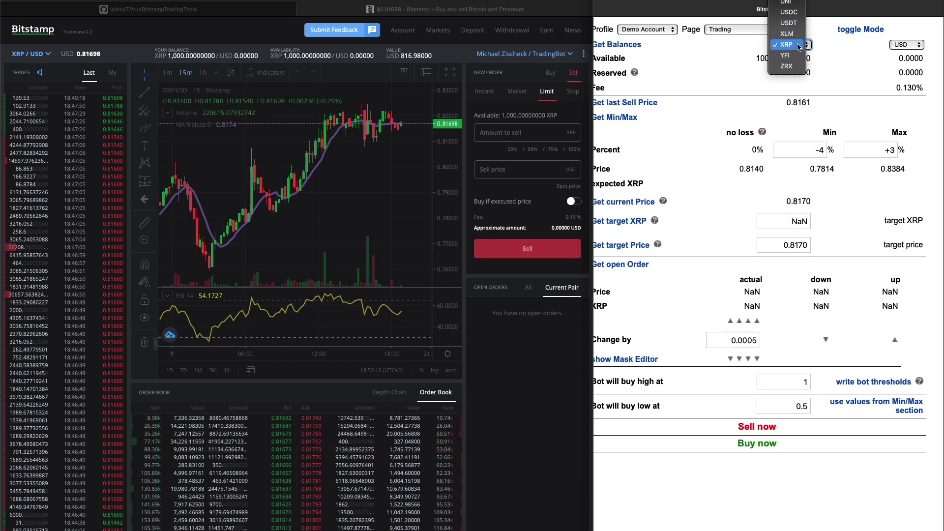
{"action": "scroll", "coordinate": [792, 107], "scroll_direction": "up", "scroll_amount": 8}
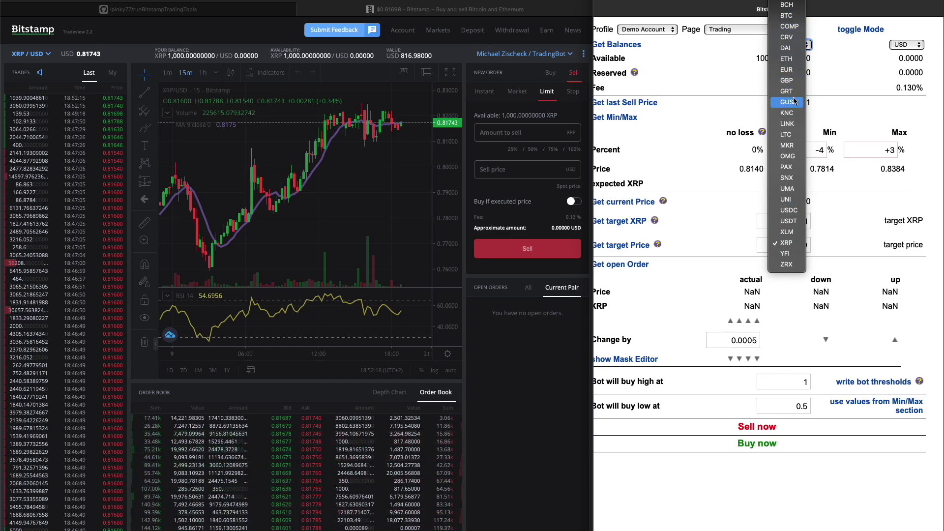
{"action": "left_click", "coordinate": [840, 58]}
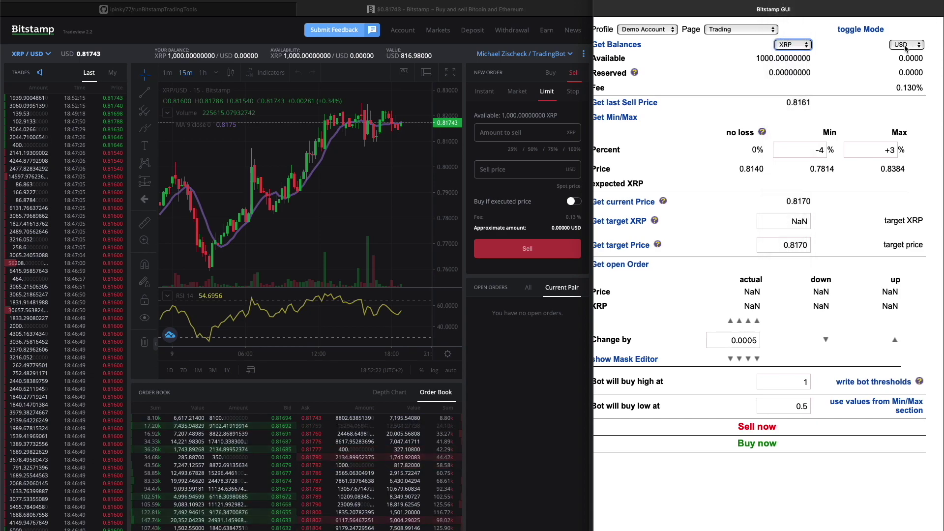
{"action": "left_click", "coordinate": [912, 47]}
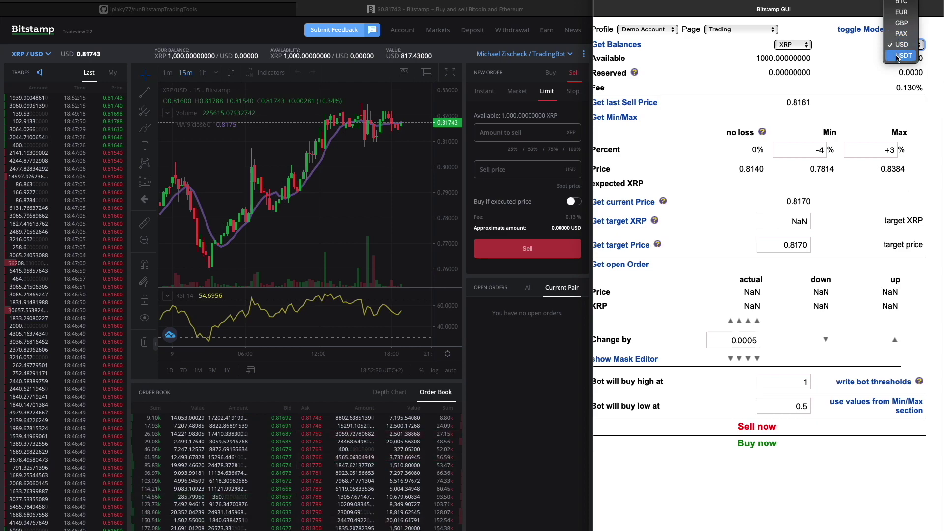
{"action": "left_click", "coordinate": [712, 128]}
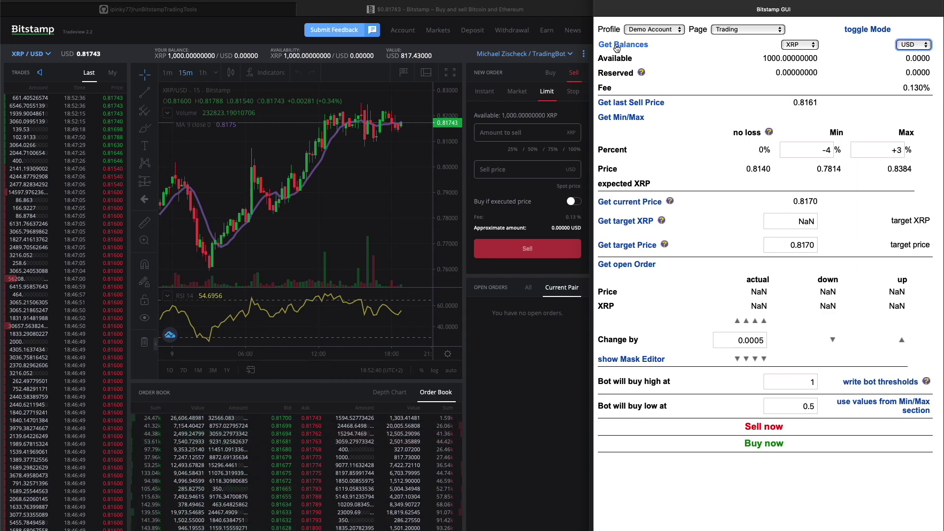
- Refresh the account balances and highlight the available XRP amount
{"action": "left_click", "coordinate": [615, 47]}
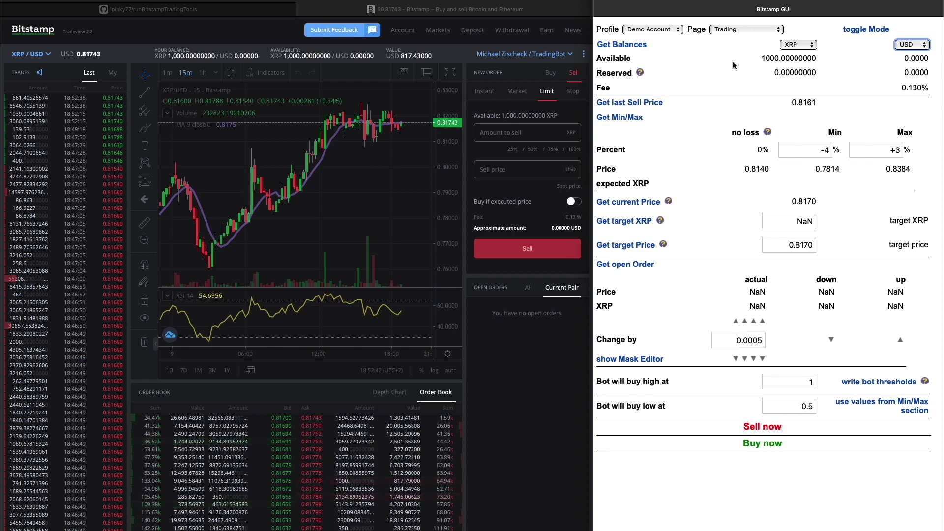
{"action": "left_click_drag", "start_coordinate": [765, 58], "coordinate": [816, 58]}
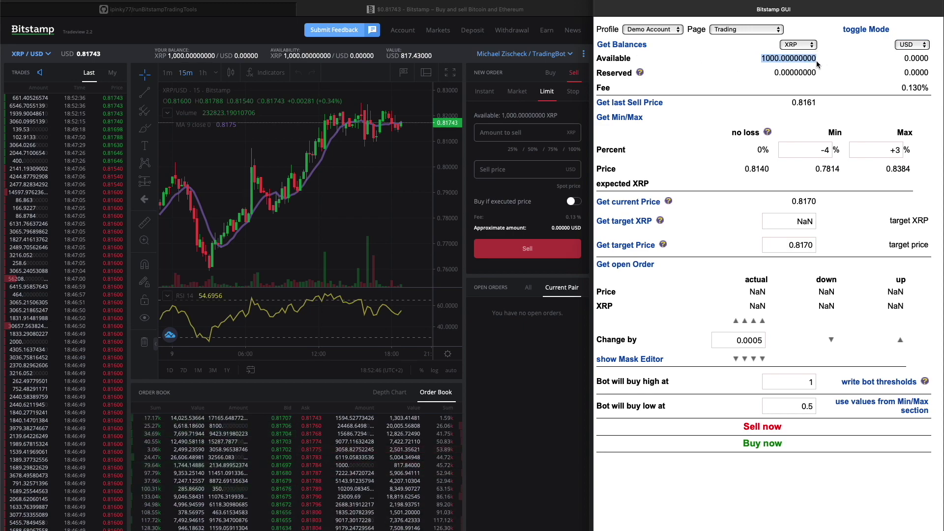
- Switch the profile to mainAccount and examine its available and reserved XRP balances
{"action": "left_click", "coordinate": [665, 31]}
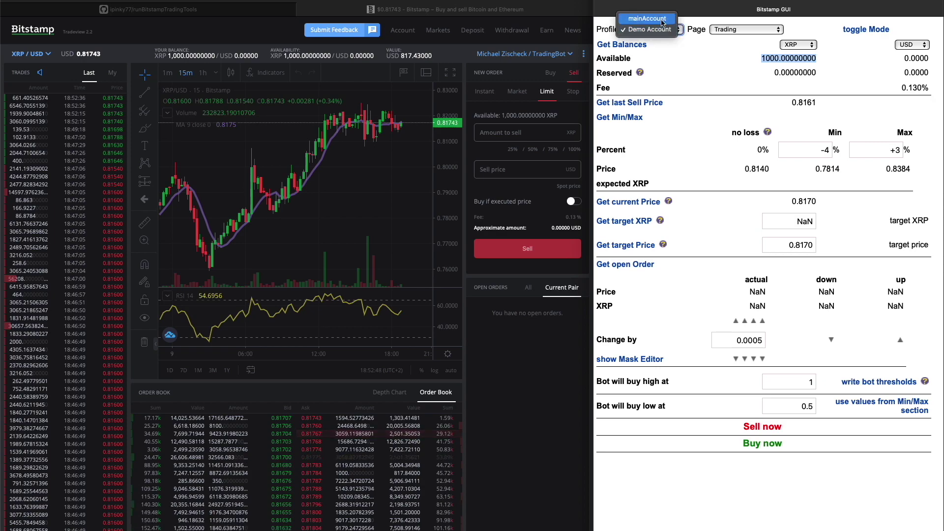
{"action": "key", "text": "Escape"}
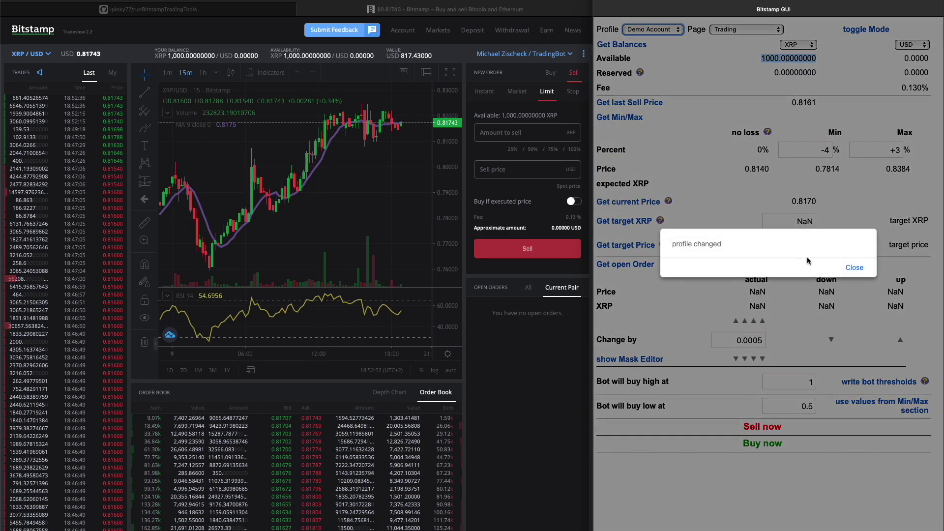
{"action": "left_click", "coordinate": [855, 269]}
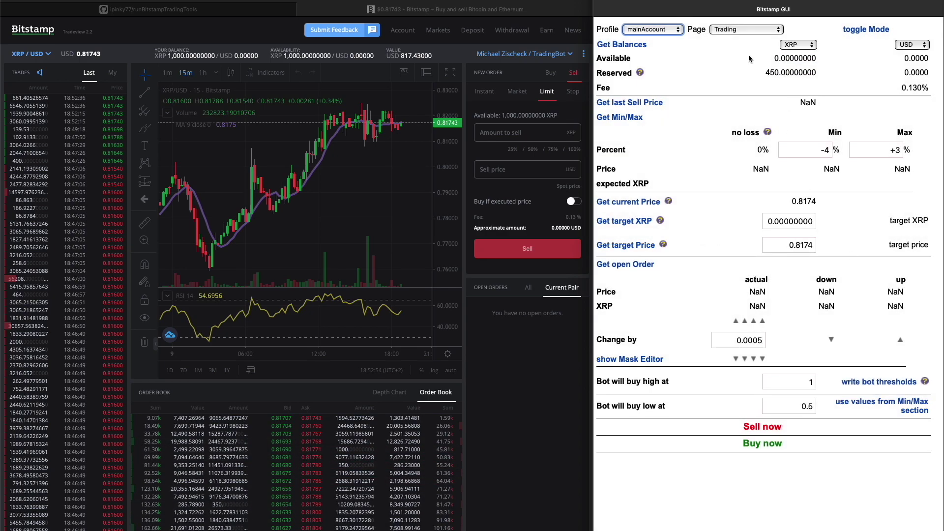
{"action": "left_click_drag", "start_coordinate": [776, 72], "coordinate": [775, 72]}
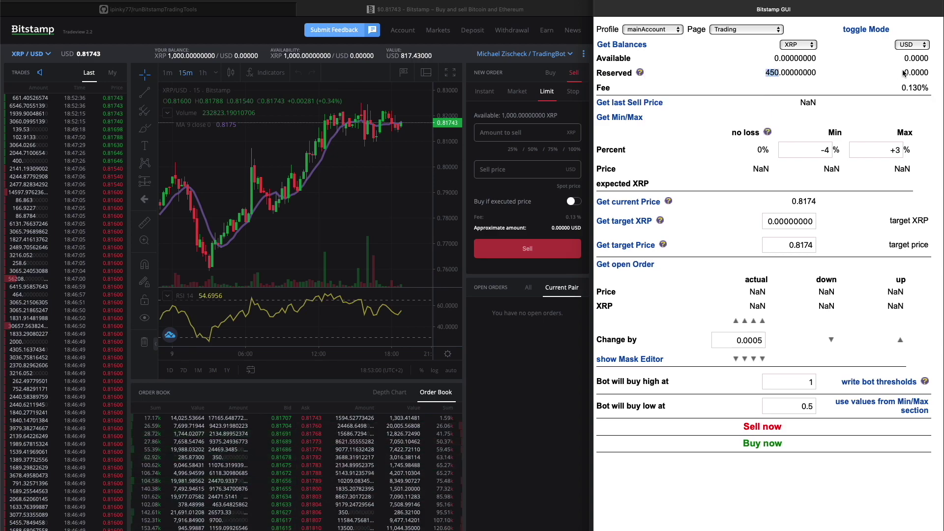
{"action": "left_click_drag", "start_coordinate": [774, 58], "coordinate": [816, 58]}
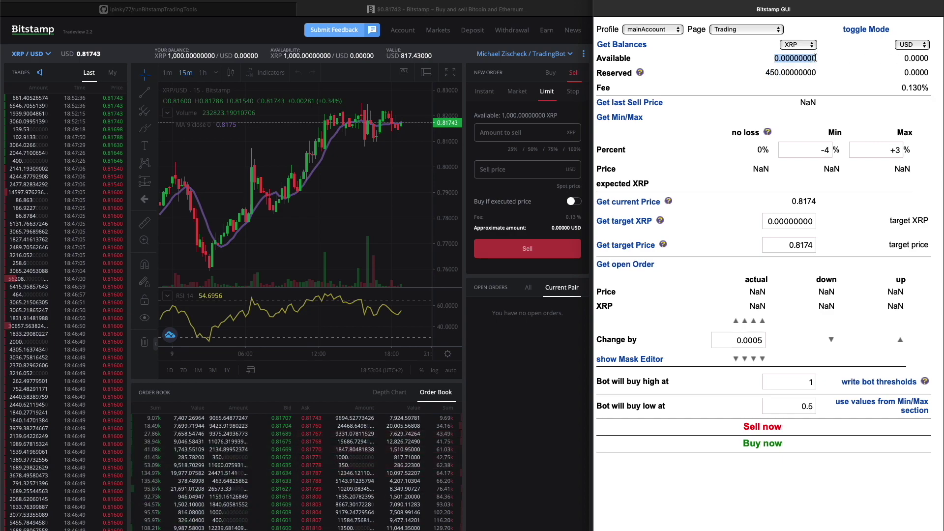
{"action": "double_click", "coordinate": [767, 72]}
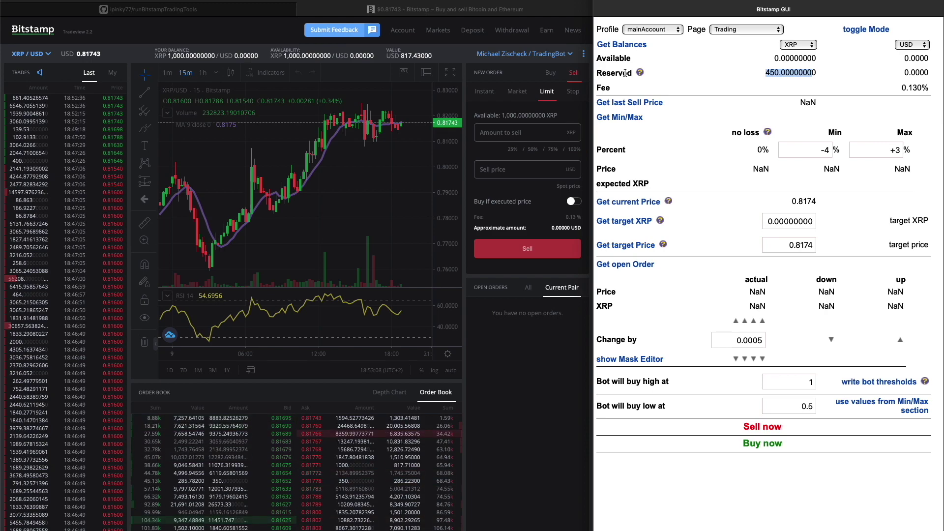
{"action": "mouse_move", "coordinate": [640, 73]}
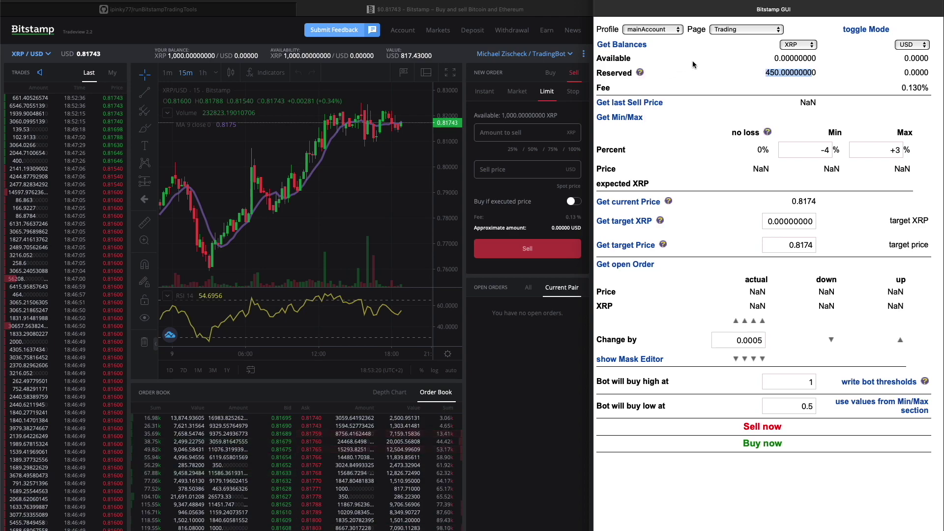
- Switch the profile back to Demo Account and dismiss the profile change notice
{"action": "left_click", "coordinate": [664, 31]}
{"action": "left_click", "coordinate": [659, 30]}
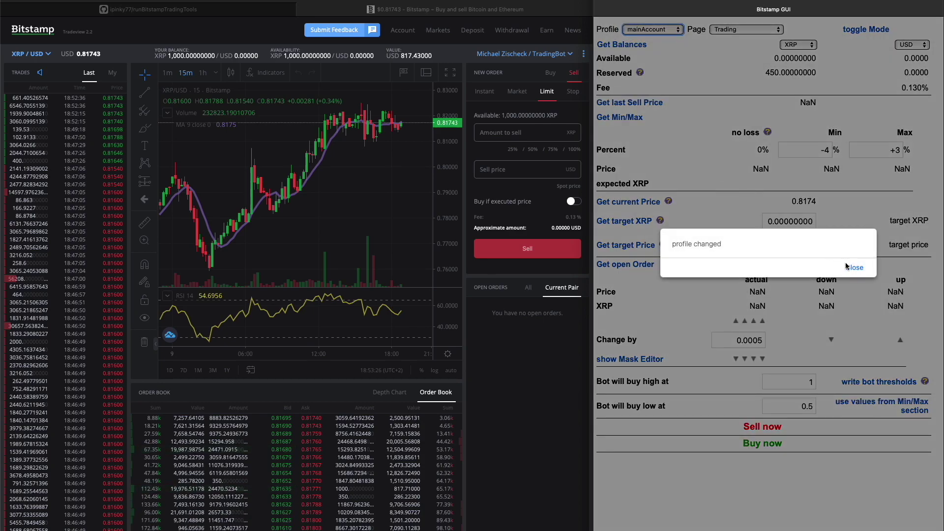
{"action": "left_click", "coordinate": [855, 267]}
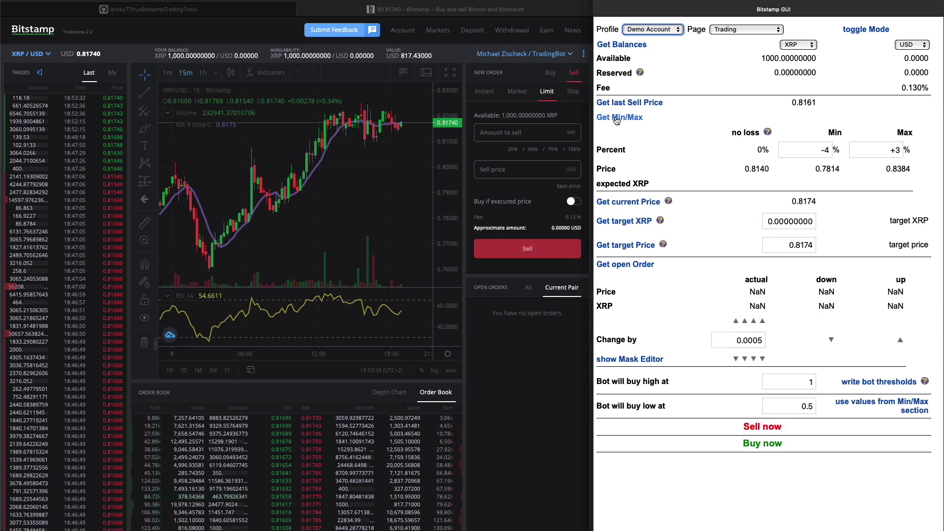
- Set the Min percentage to -2 and the Max percentage to +2, and recalculate the Min/Max prices
{"action": "left_click", "coordinate": [826, 151]}
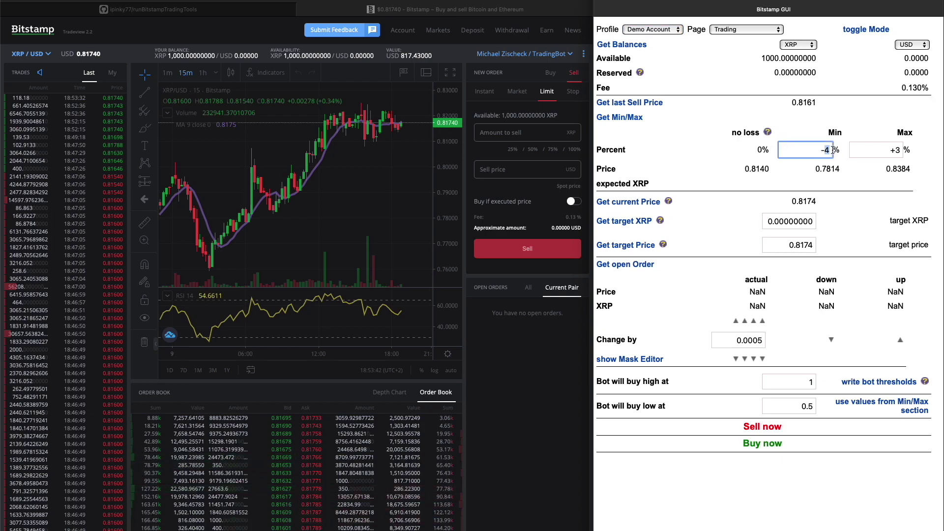
{"action": "type", "text": "2"}
{"action": "key", "text": "Tab"}
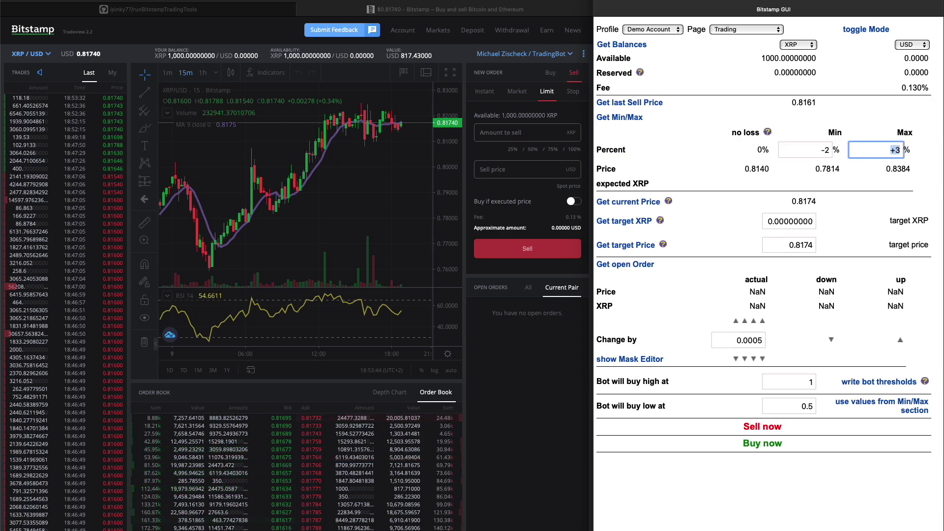
{"action": "type", "text": "2"}
{"action": "left_click", "coordinate": [624, 118]}
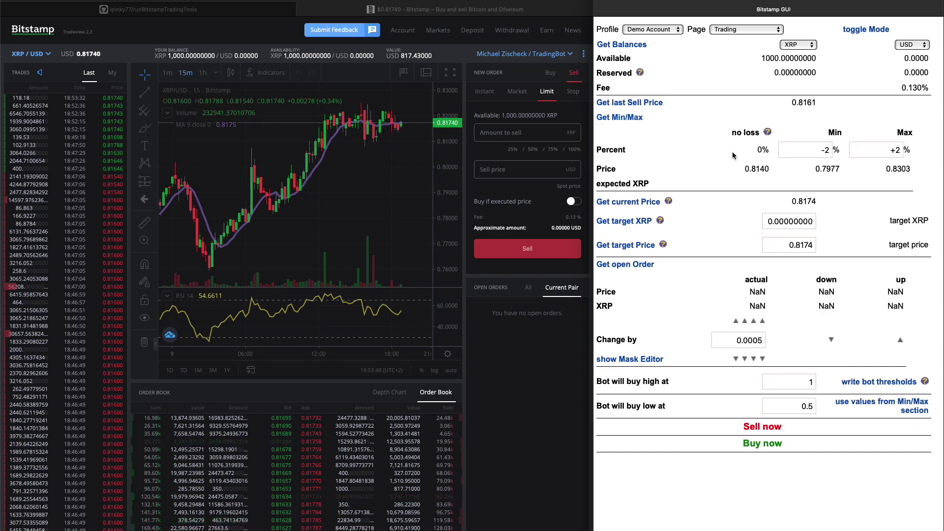
- Examine the last sell price and how the Min and Max prices relate to their percentages
{"action": "double_click", "coordinate": [815, 103]}
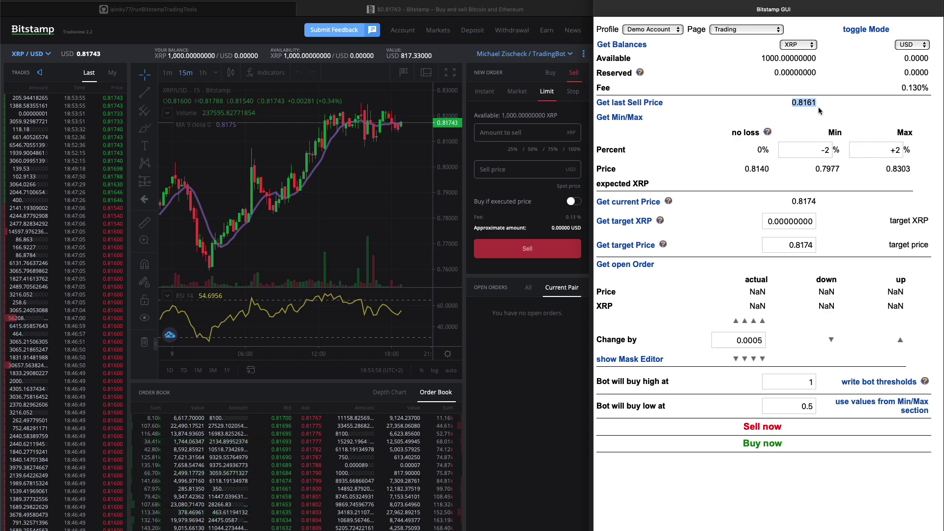
{"action": "left_click_drag", "start_coordinate": [816, 169], "coordinate": [841, 169]}
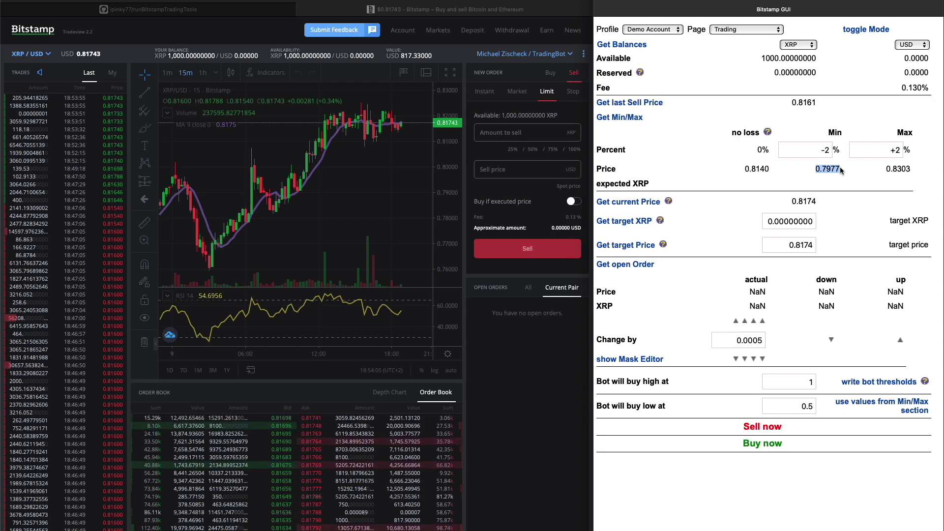
{"action": "double_click", "coordinate": [826, 150]}
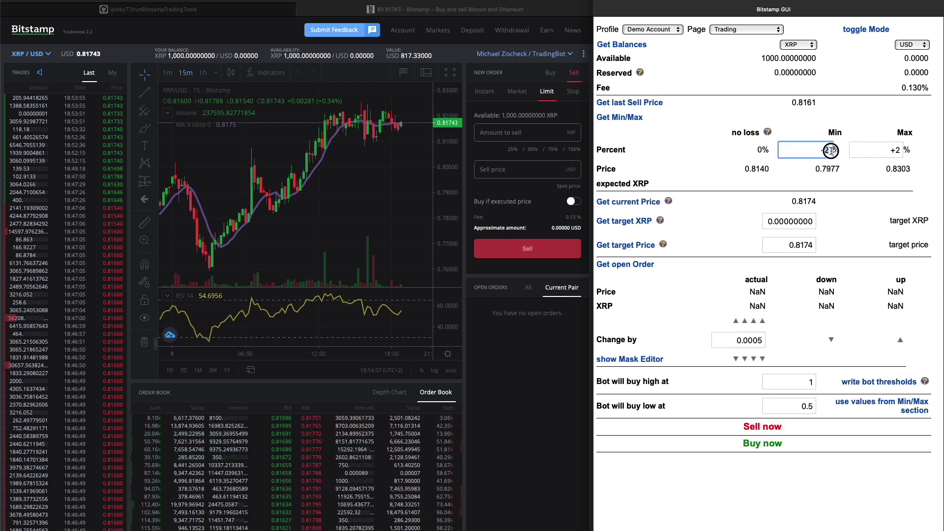
{"action": "left_click_drag", "start_coordinate": [815, 169], "coordinate": [840, 169]}
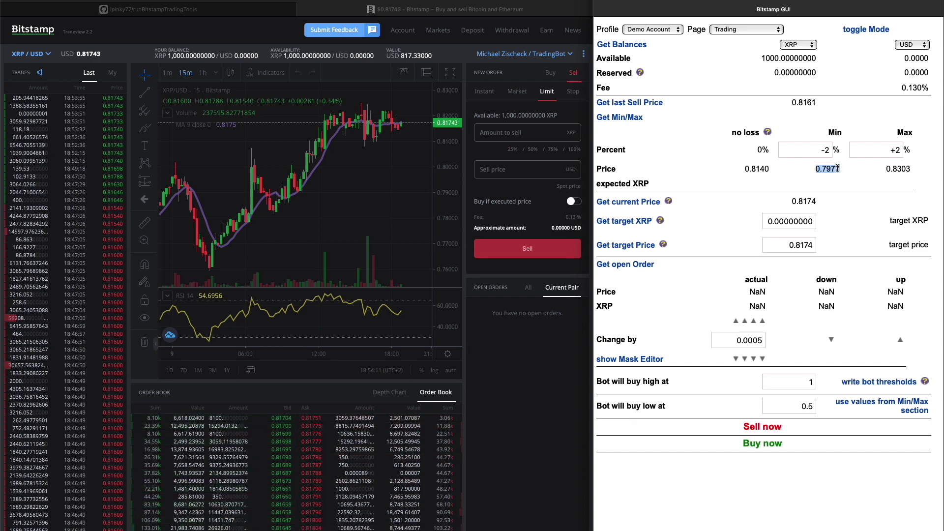
{"action": "double_click", "coordinate": [898, 150]}
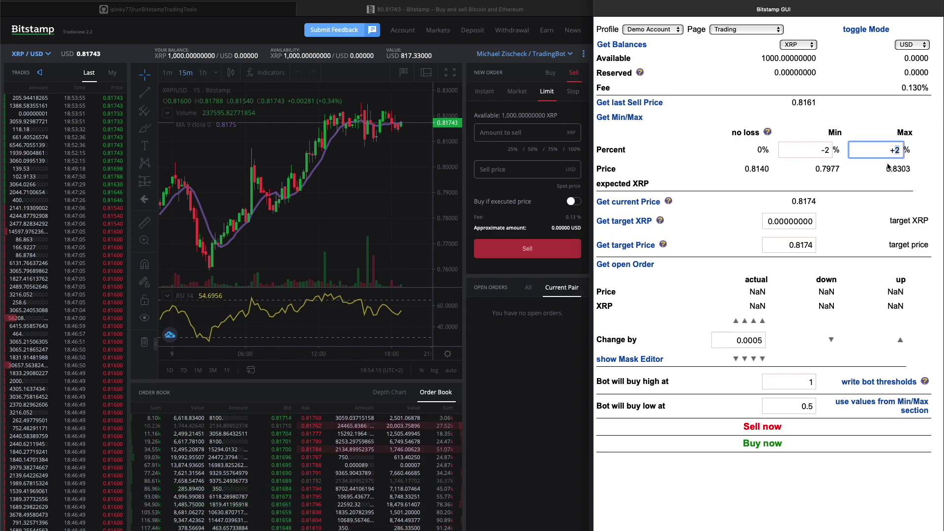
{"action": "double_click", "coordinate": [887, 169]}
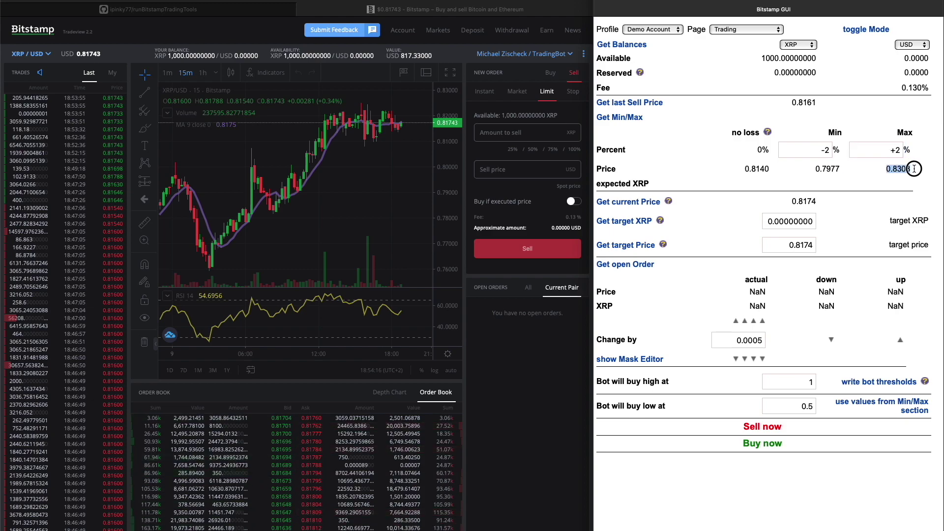
- Examine the no-loss percentage and price together with the trading fee
{"action": "double_click", "coordinate": [896, 151]}
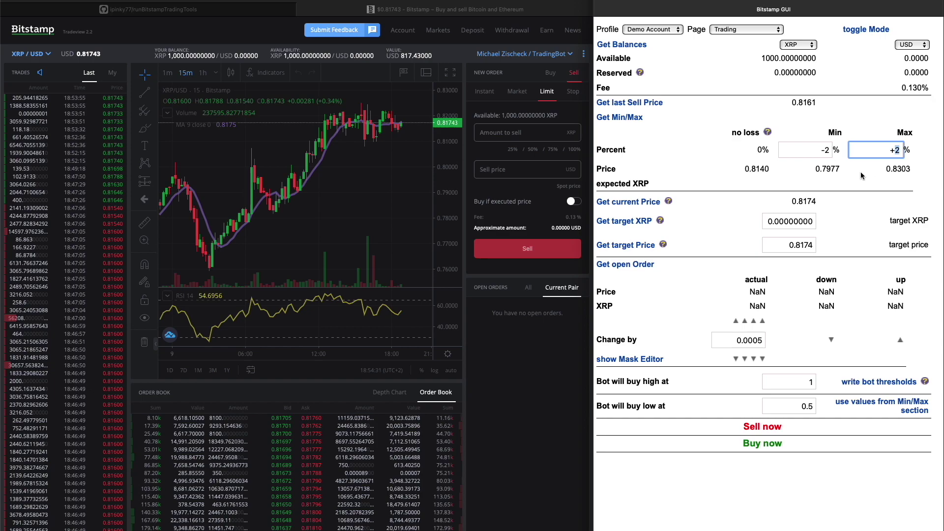
{"action": "double_click", "coordinate": [760, 150]}
{"action": "left_click_drag", "start_coordinate": [745, 169], "coordinate": [771, 169]}
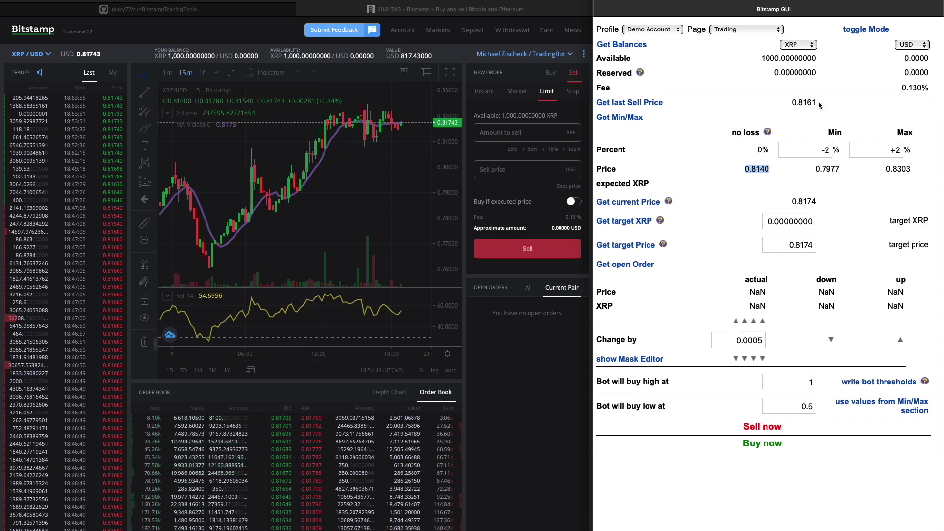
{"action": "left_click_drag", "start_coordinate": [903, 90], "coordinate": [929, 89]}
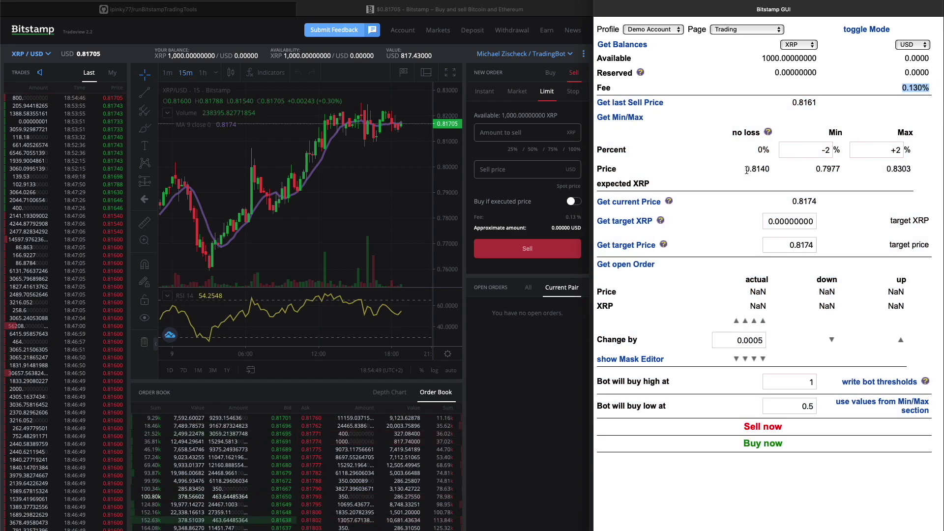
{"action": "left_click_drag", "start_coordinate": [745, 169], "coordinate": [768, 169]}
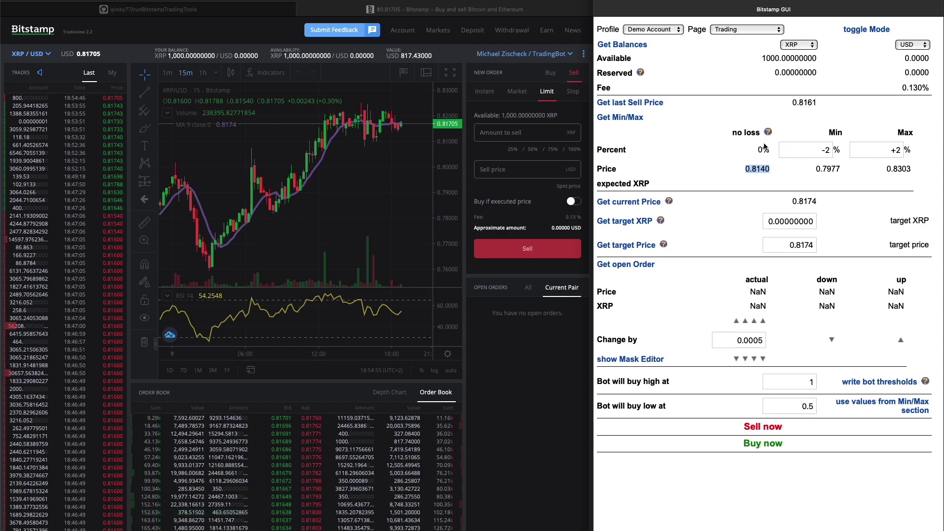
- Refresh the current XRP price and highlight the retrieved value
{"action": "left_click", "coordinate": [627, 207]}
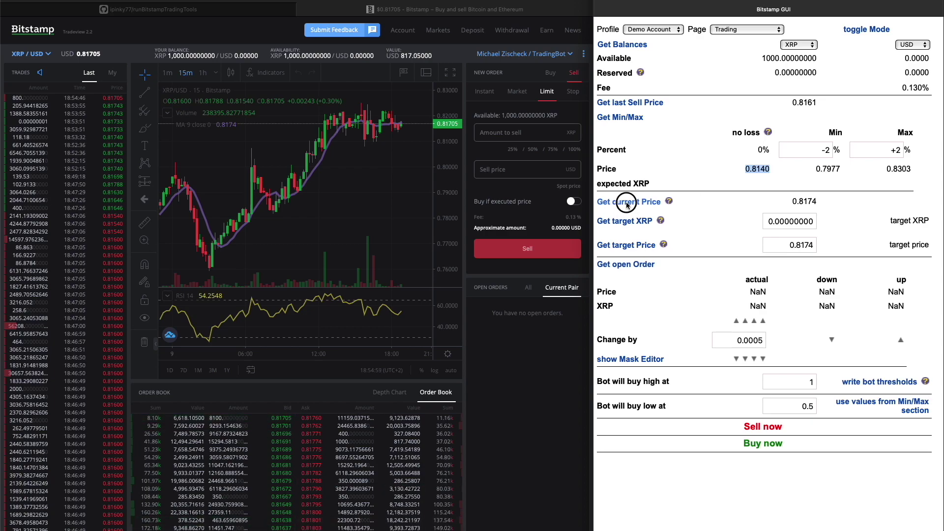
{"action": "left_click_drag", "start_coordinate": [787, 202], "coordinate": [814, 200]}
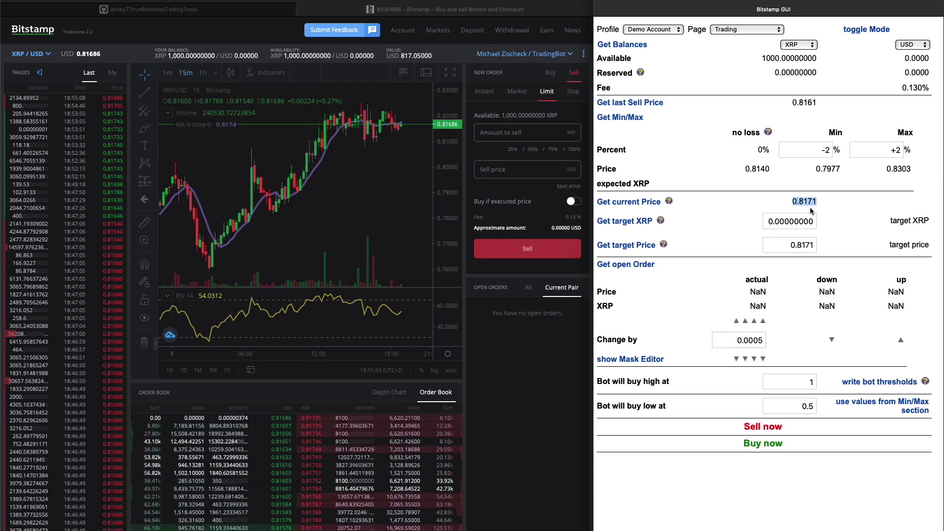
{"action": "left_click", "coordinate": [724, 240]}
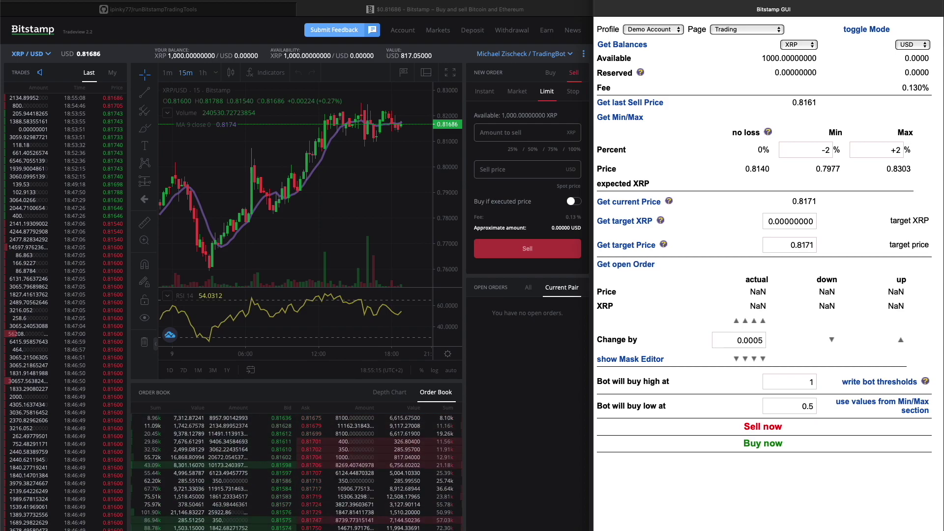
- Switch to the Bitstamp website and place a limit sell order for 100% of the available XRP (1000) at 2 USD
{"action": "left_click", "coordinate": [547, 3]}
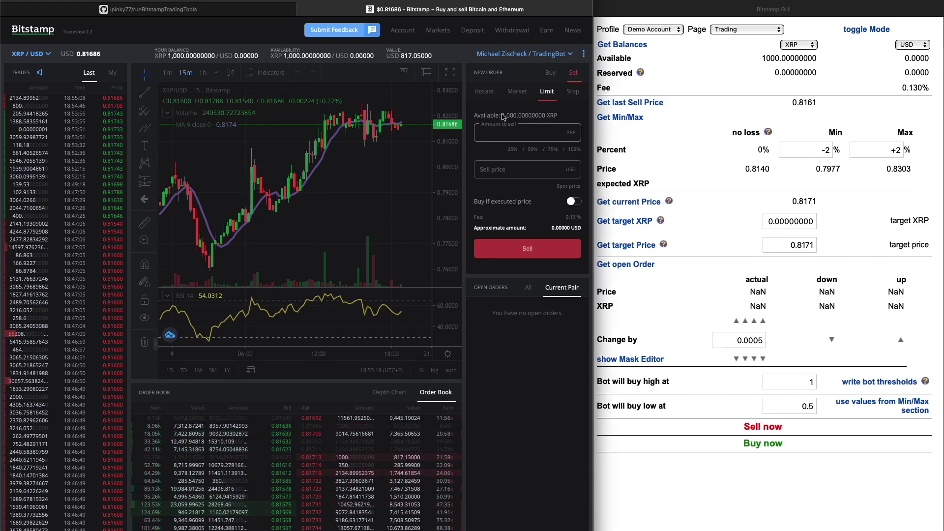
{"action": "left_click_drag", "start_coordinate": [502, 116], "coordinate": [535, 118]}
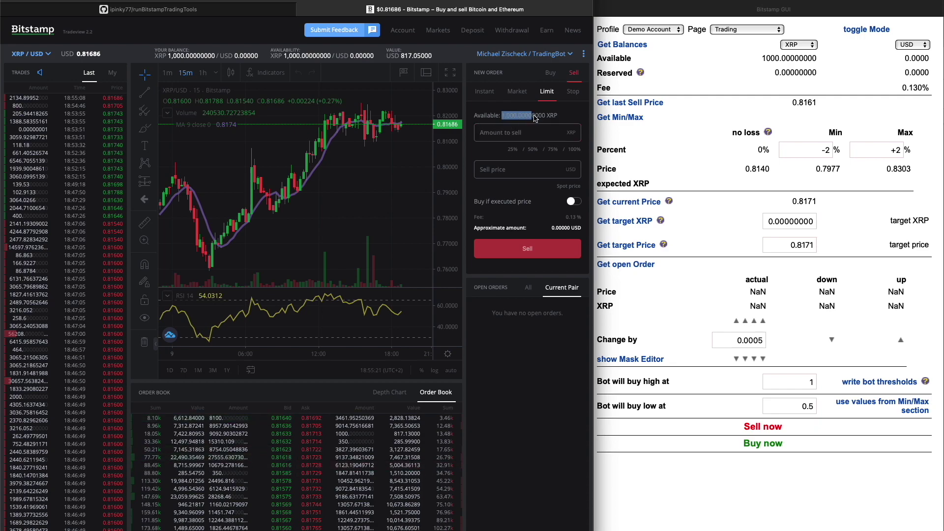
{"action": "left_click", "coordinate": [520, 171]}
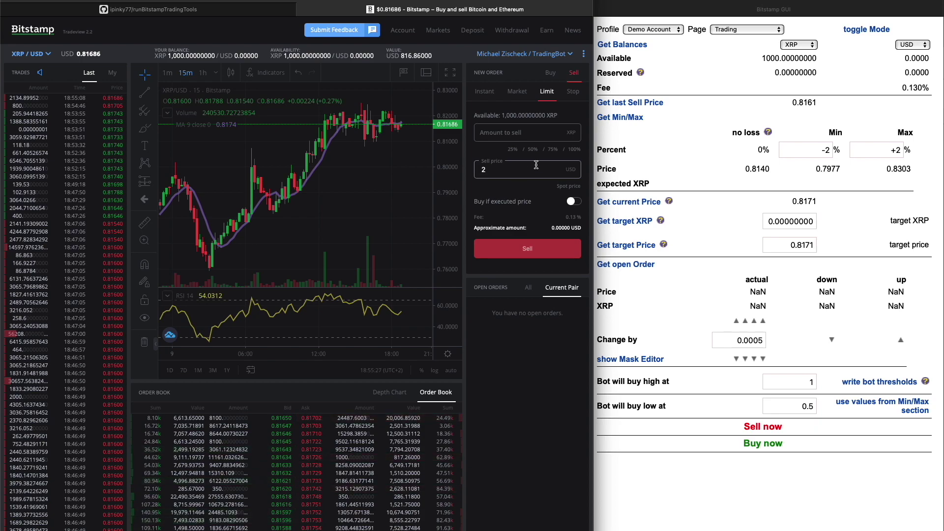
{"action": "left_click", "coordinate": [574, 150]}
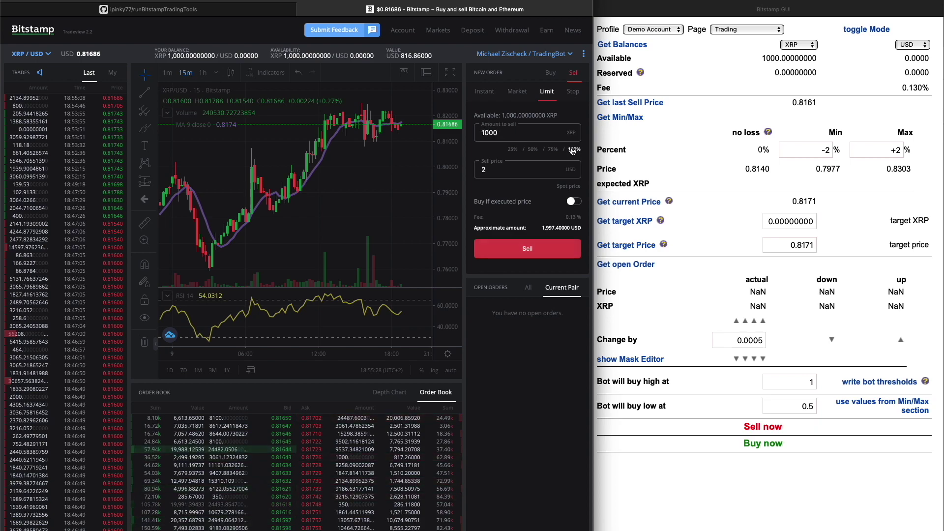
{"action": "left_click", "coordinate": [525, 251]}
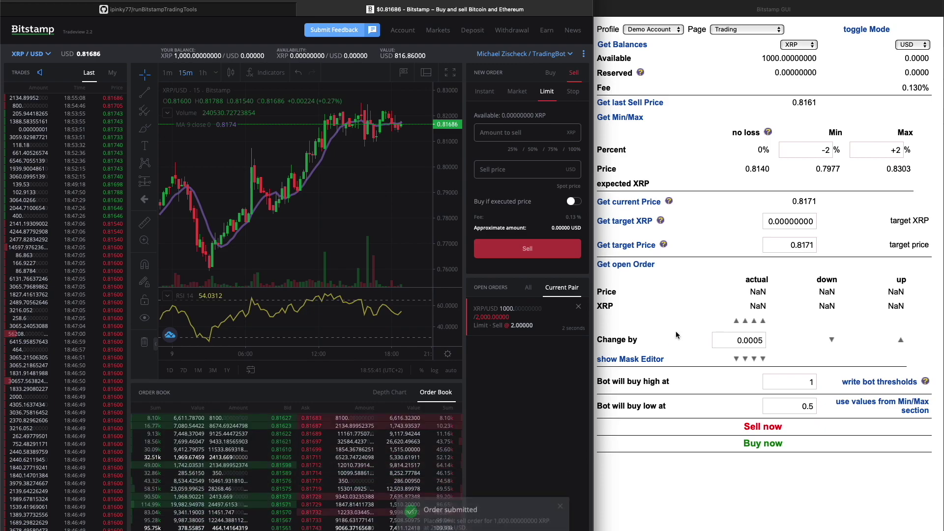
- Switch to the Bitstamp GUI, load the open order, and examine its type, actual price, change step and down/up prices
{"action": "left_click", "coordinate": [663, 281]}
{"action": "left_click", "coordinate": [634, 266]}
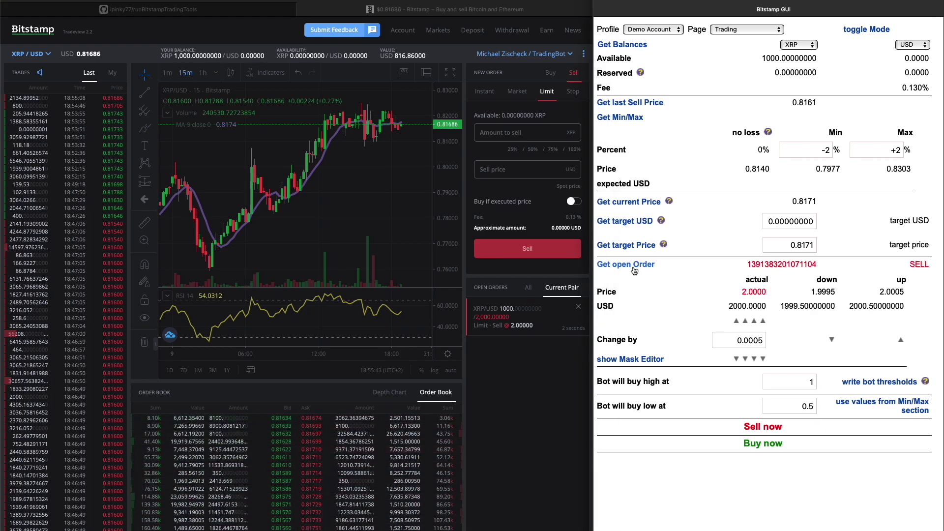
{"action": "left_click_drag", "start_coordinate": [911, 266], "coordinate": [924, 268]}
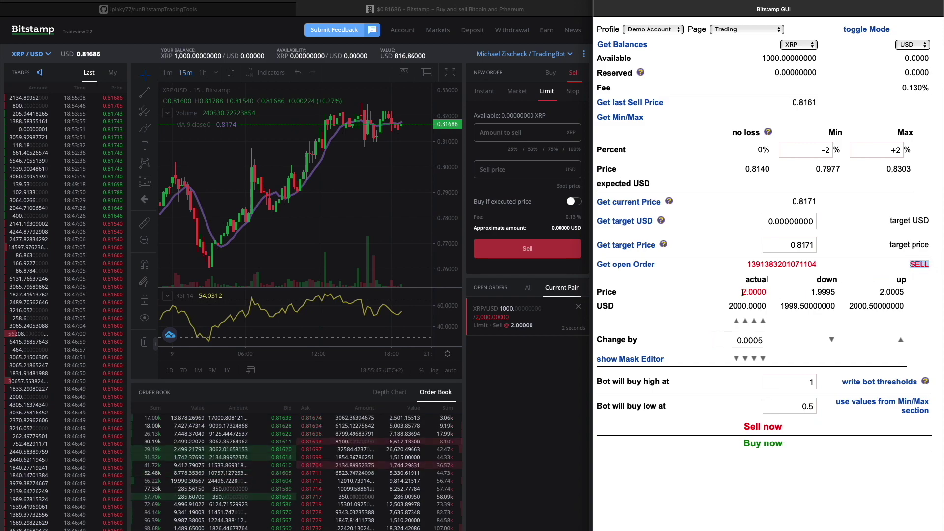
{"action": "left_click_drag", "start_coordinate": [743, 292], "coordinate": [766, 292]}
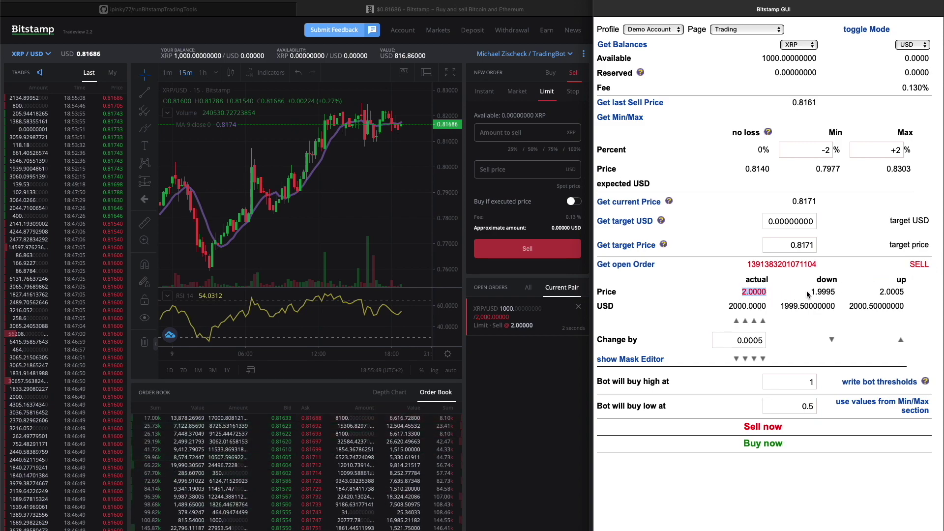
{"action": "left_click", "coordinate": [760, 339]}
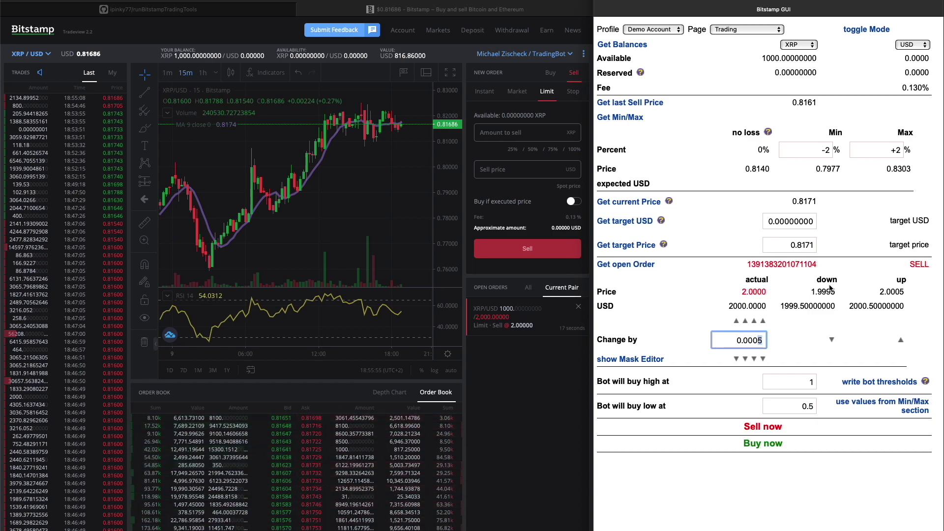
{"action": "left_click_drag", "start_coordinate": [812, 292], "coordinate": [904, 292]}
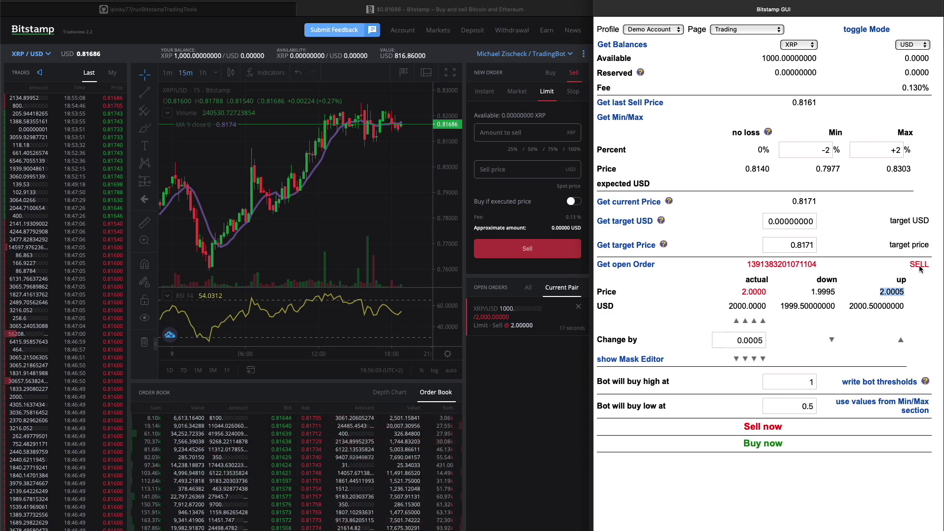
- Review the open sell order's change step and up/down prices, and lower its price by one 0.0005 step to 1.9995
{"action": "left_click_drag", "start_coordinate": [737, 339], "coordinate": [772, 339]}
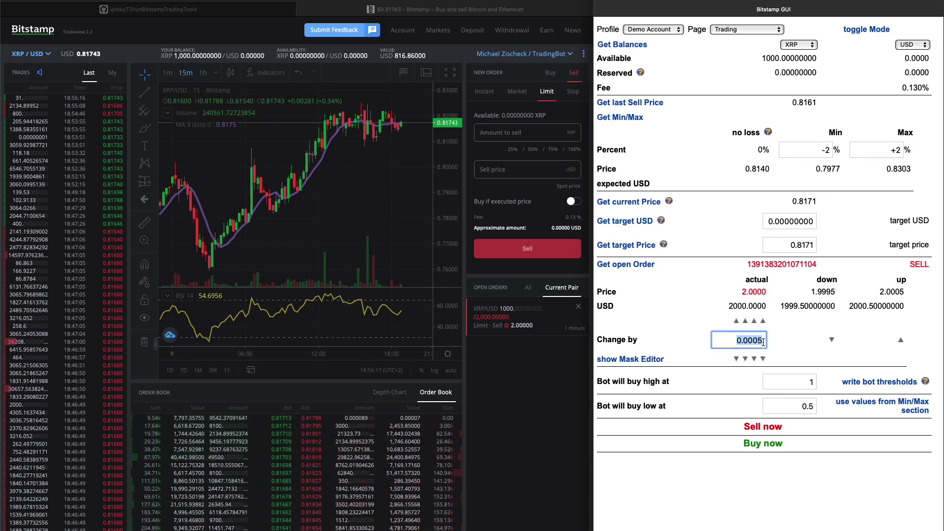
{"action": "double_click", "coordinate": [891, 292]}
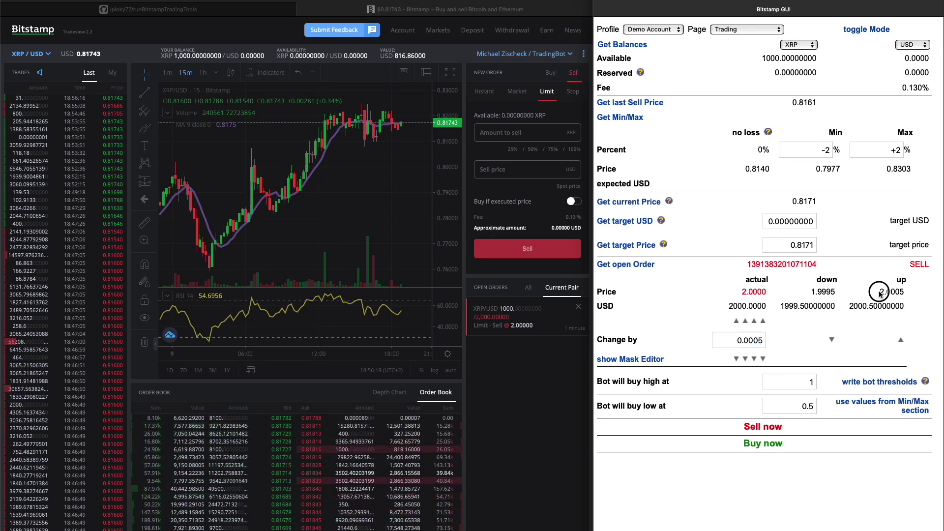
{"action": "double_click", "coordinate": [814, 292]}
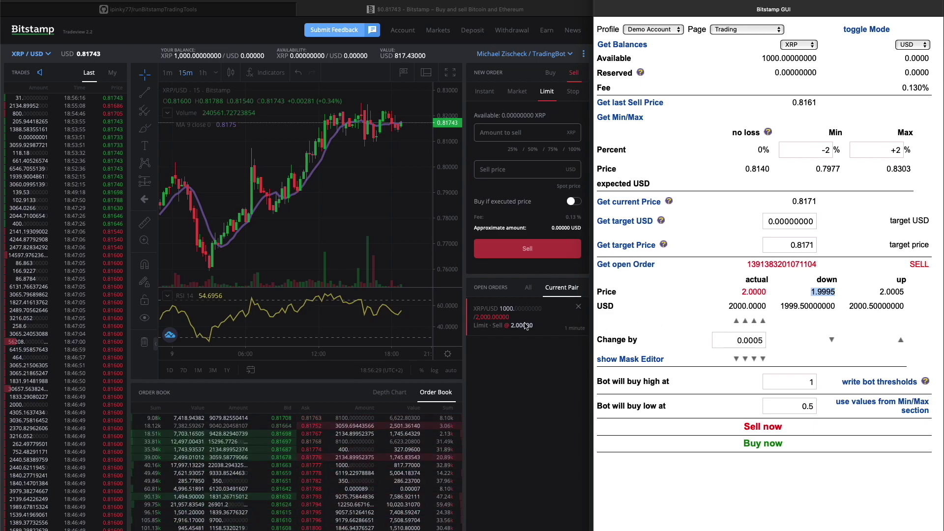
{"action": "left_click", "coordinate": [809, 351]}
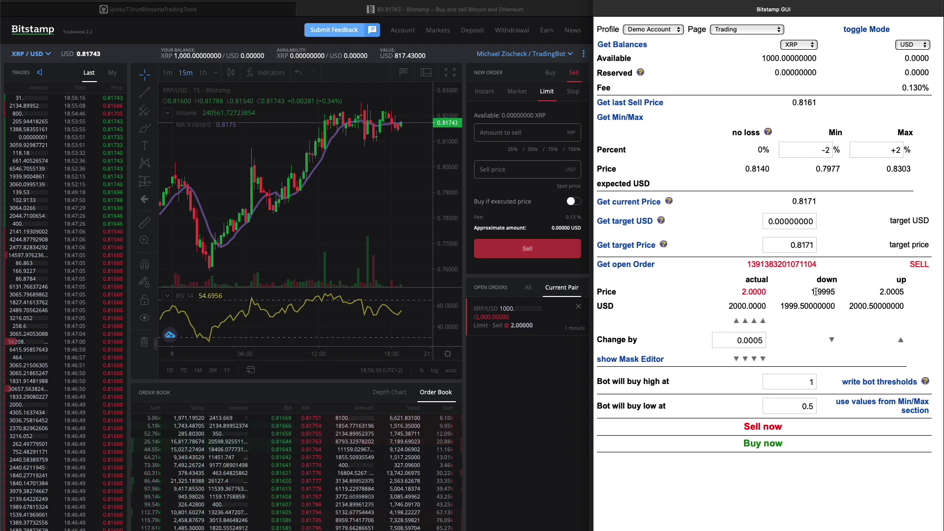
{"action": "left_click", "coordinate": [760, 340]}
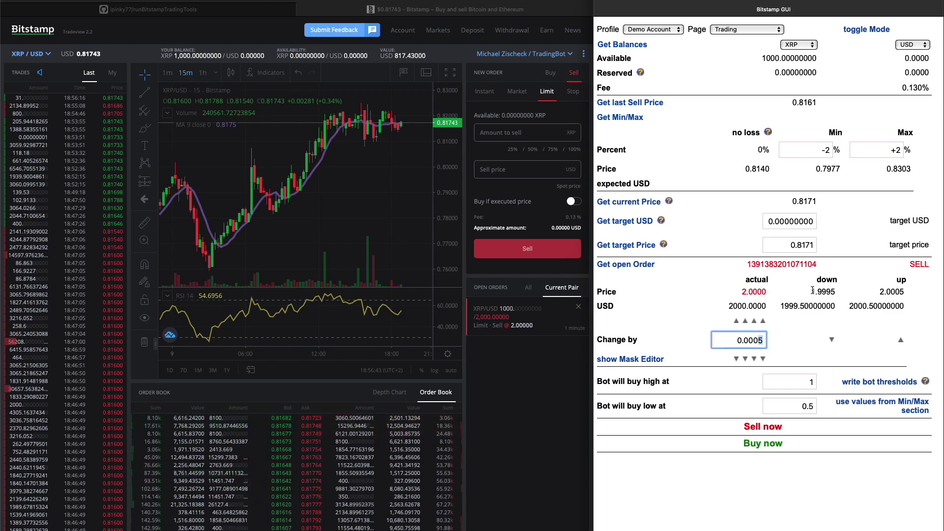
{"action": "left_click_drag", "start_coordinate": [811, 292], "coordinate": [835, 291]}
{"action": "left_click", "coordinate": [832, 341]}
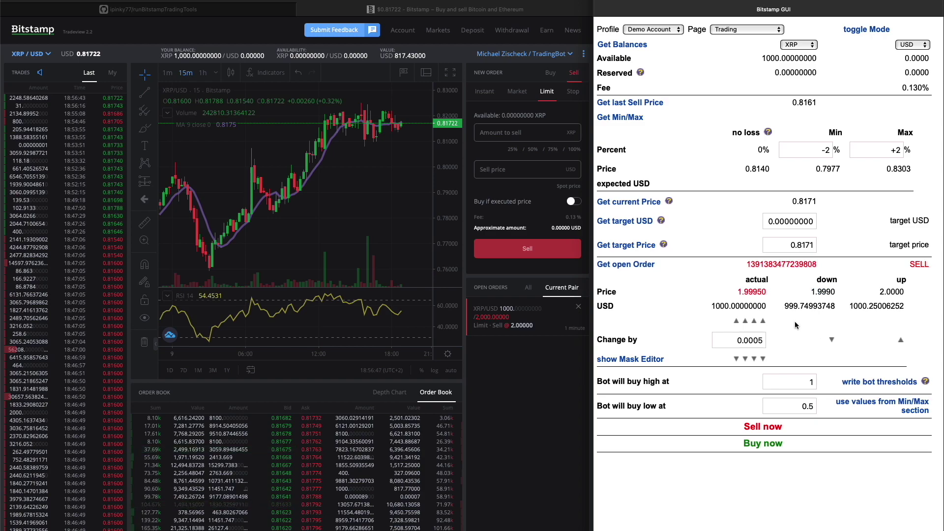
{"action": "left_click_drag", "start_coordinate": [738, 293], "coordinate": [770, 292]}
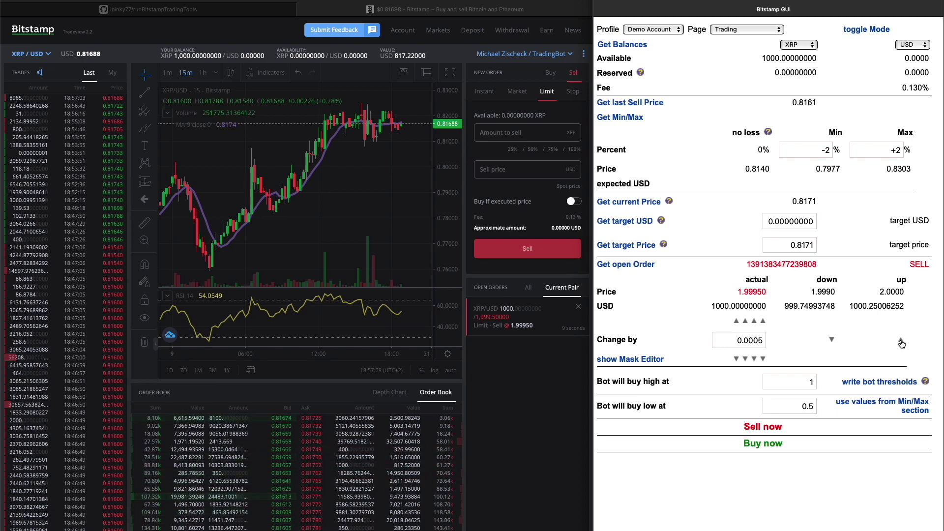
- Raise the open sell order's price in three 0.0005 steps to 2.0010 and check the replaced order on the Bitstamp website
{"action": "left_click", "coordinate": [902, 343]}
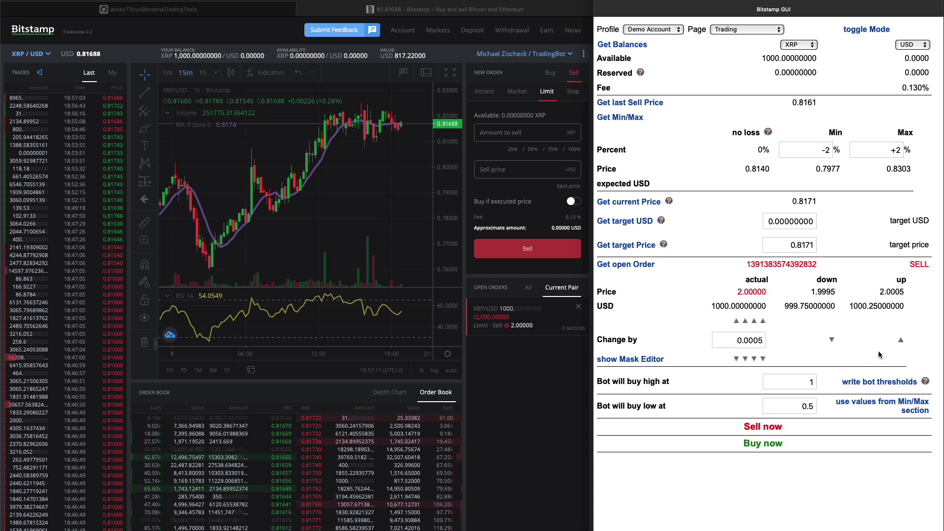
{"action": "left_click", "coordinate": [901, 340]}
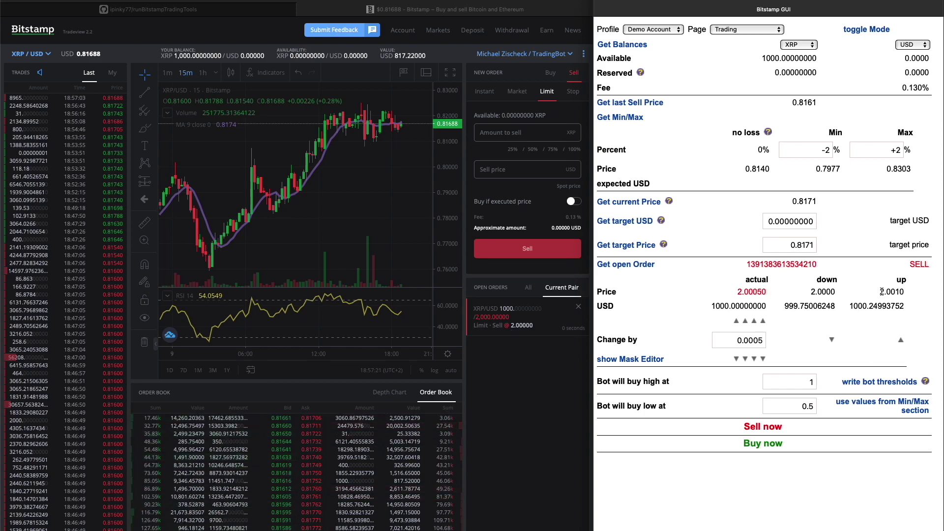
{"action": "double_click", "coordinate": [738, 292]}
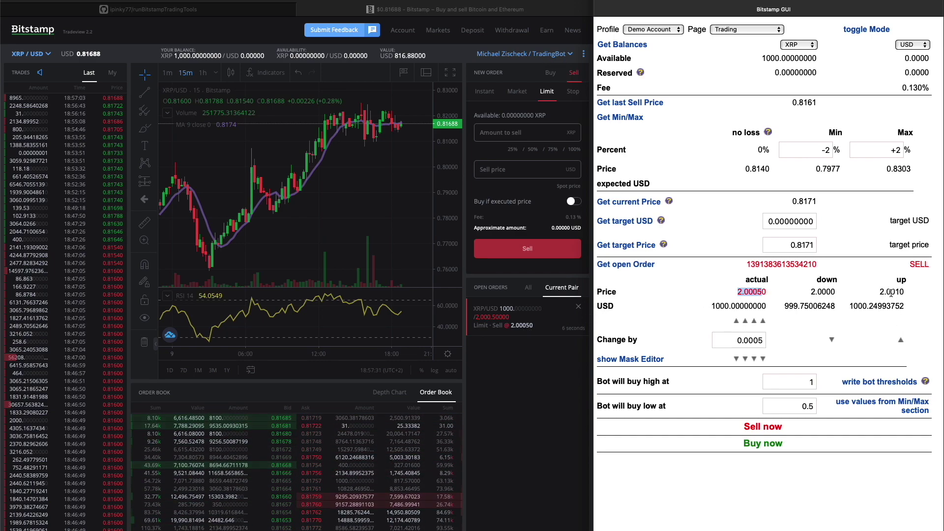
{"action": "left_click", "coordinate": [902, 340]}
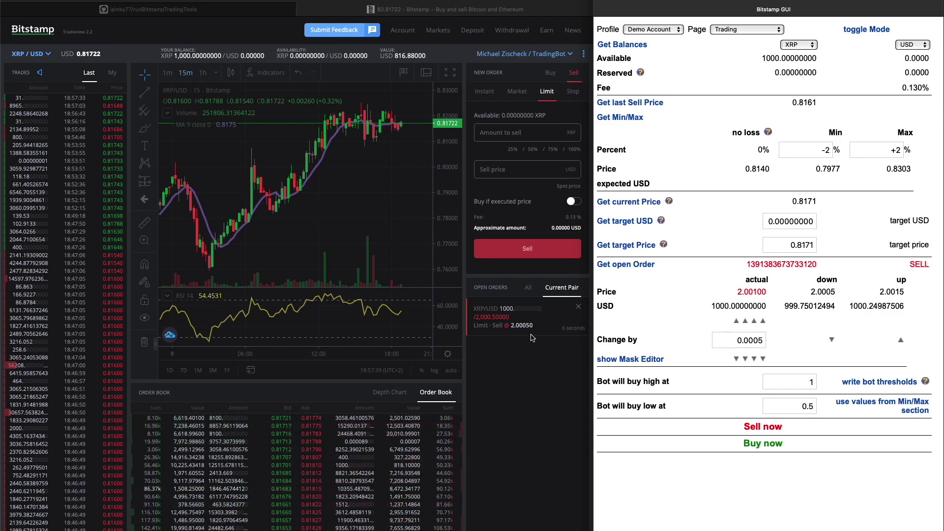
{"action": "left_click_drag", "start_coordinate": [749, 264], "coordinate": [818, 264]}
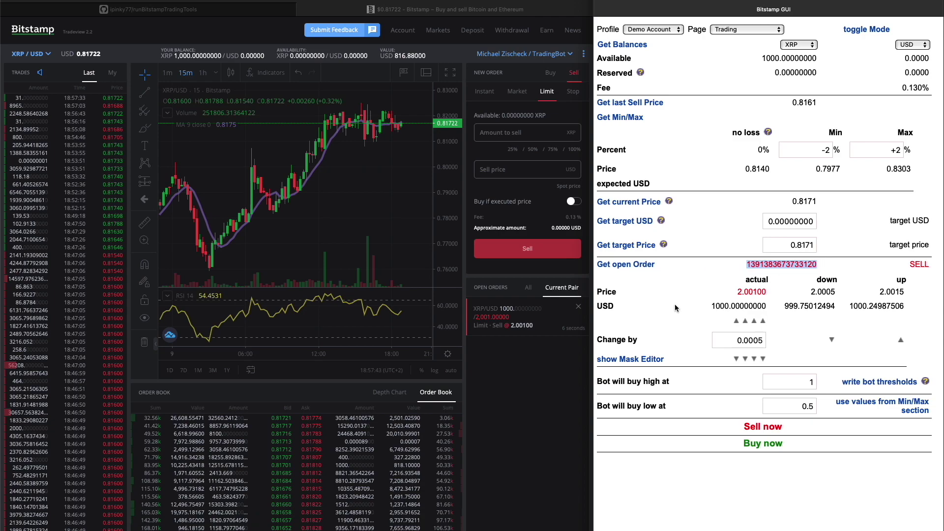
{"action": "left_click", "coordinate": [520, 354]}
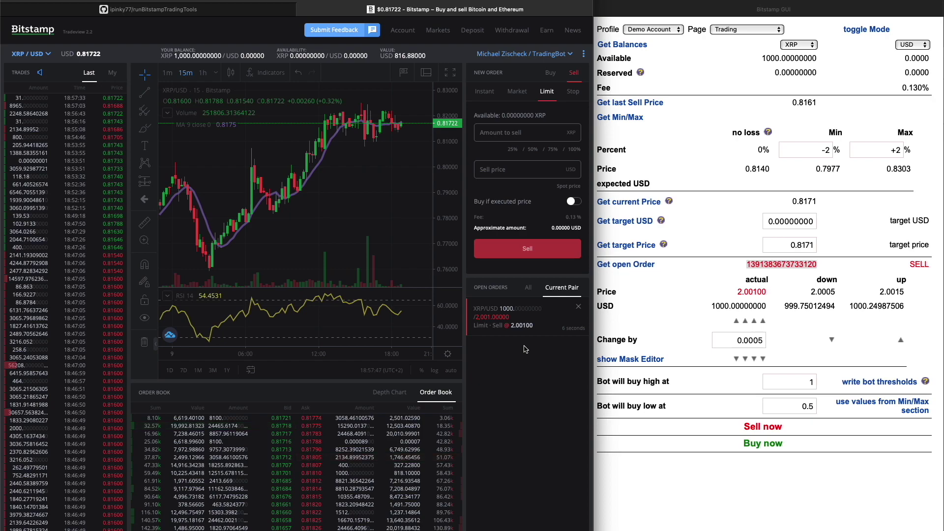
{"action": "left_click", "coordinate": [683, 310]}
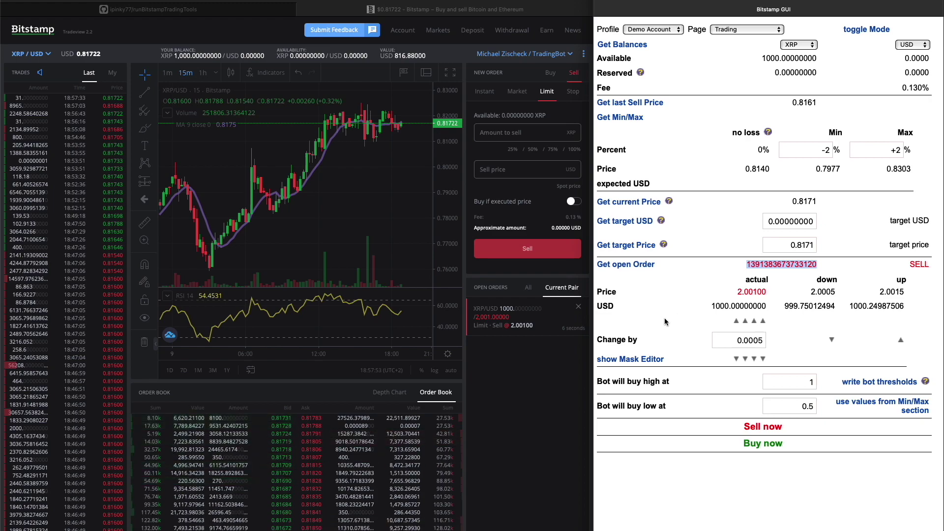
- Sell the entire XRP balance immediately from the Bitstamp GUI and dismiss the sale notice
{"action": "left_click", "coordinate": [762, 430]}
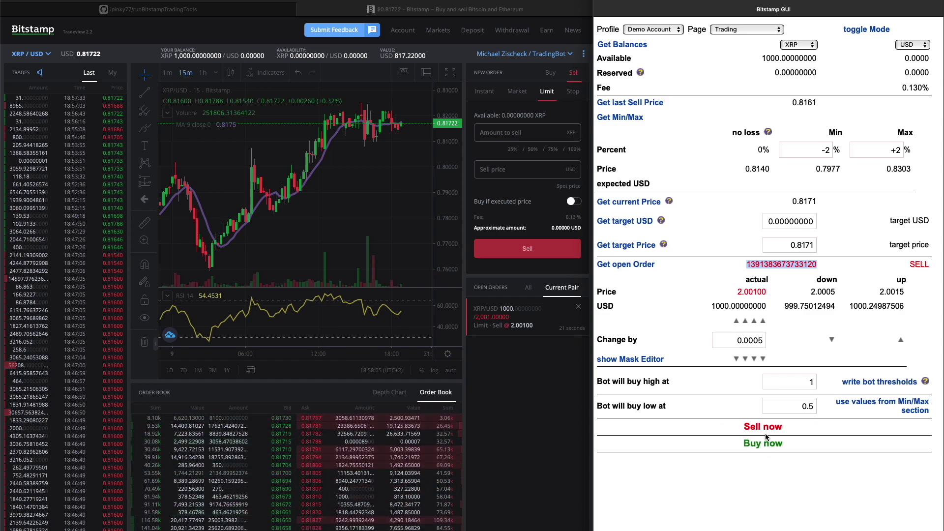
{"action": "left_click", "coordinate": [812, 432]}
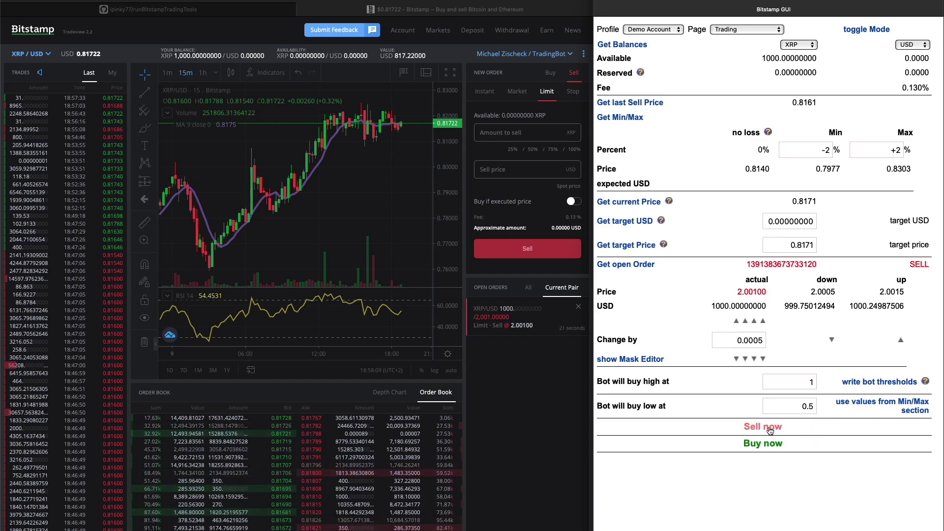
{"action": "left_click", "coordinate": [770, 431]}
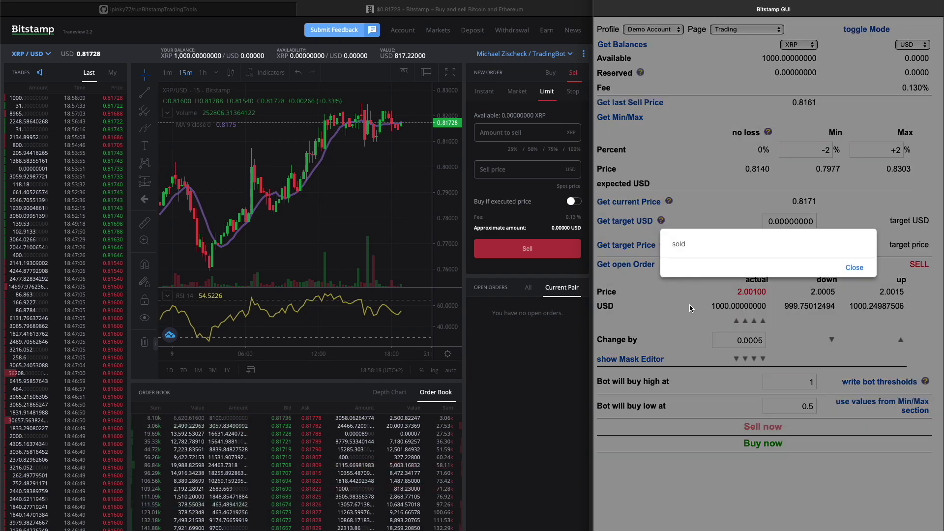
{"action": "left_click", "coordinate": [854, 269]}
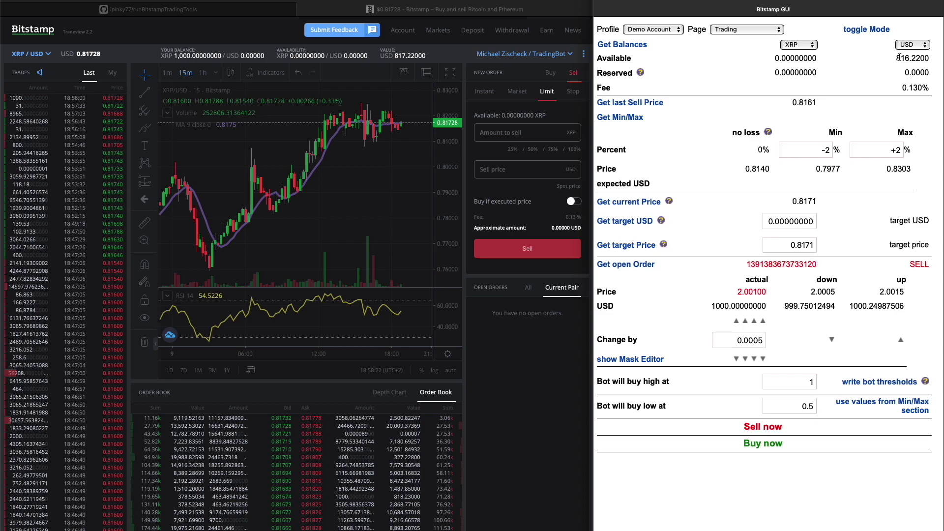
- Check the available USD and XRP balances and refresh the last sell price with its Min/Max values
{"action": "left_click_drag", "start_coordinate": [899, 58], "coordinate": [929, 58]}
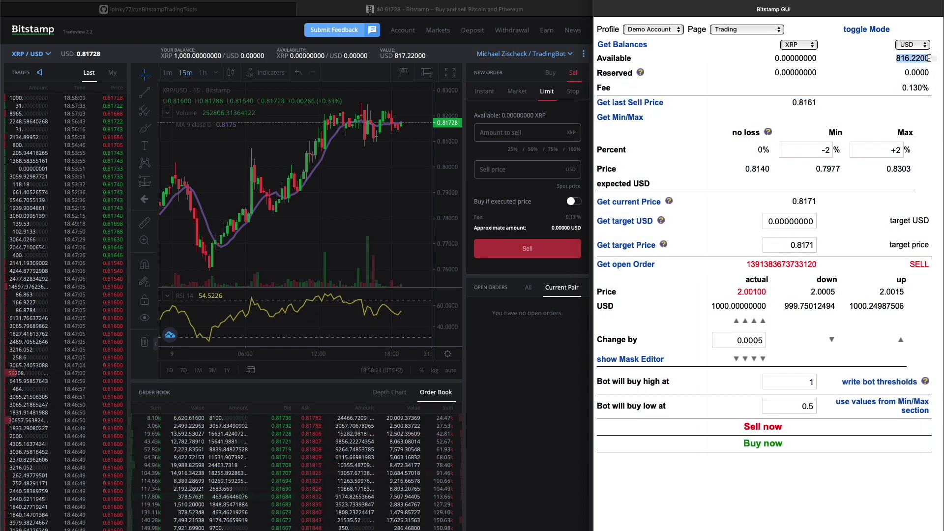
{"action": "left_click", "coordinate": [776, 72]}
{"action": "left_click_drag", "start_coordinate": [775, 58], "coordinate": [817, 58]}
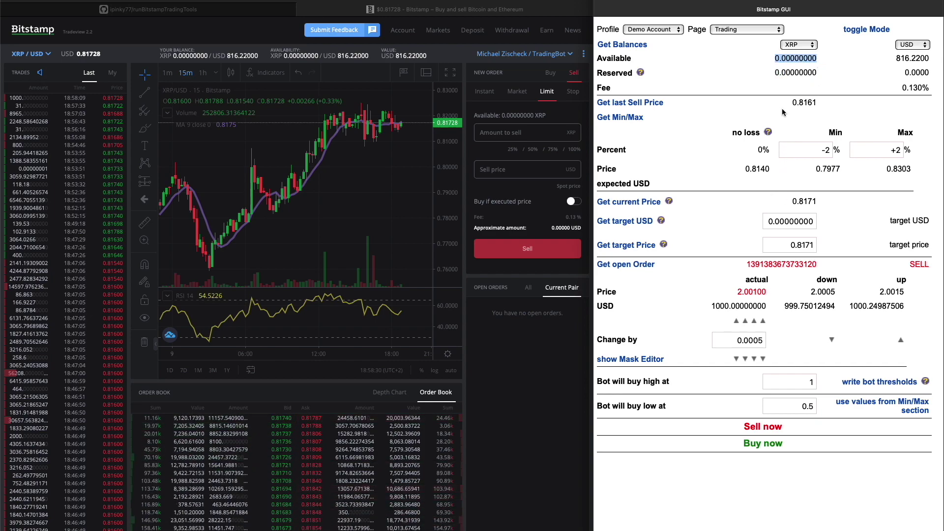
{"action": "left_click", "coordinate": [644, 105]}
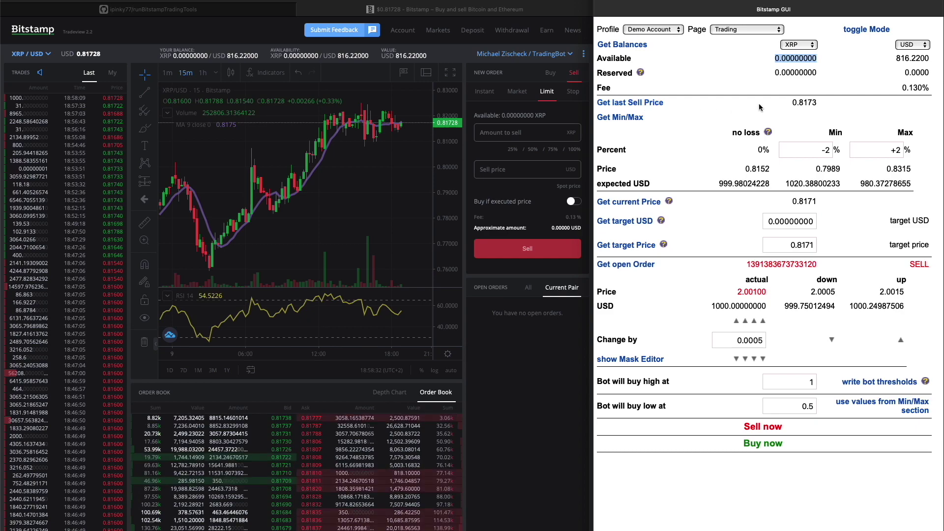
{"action": "left_click_drag", "start_coordinate": [792, 103], "coordinate": [816, 104]}
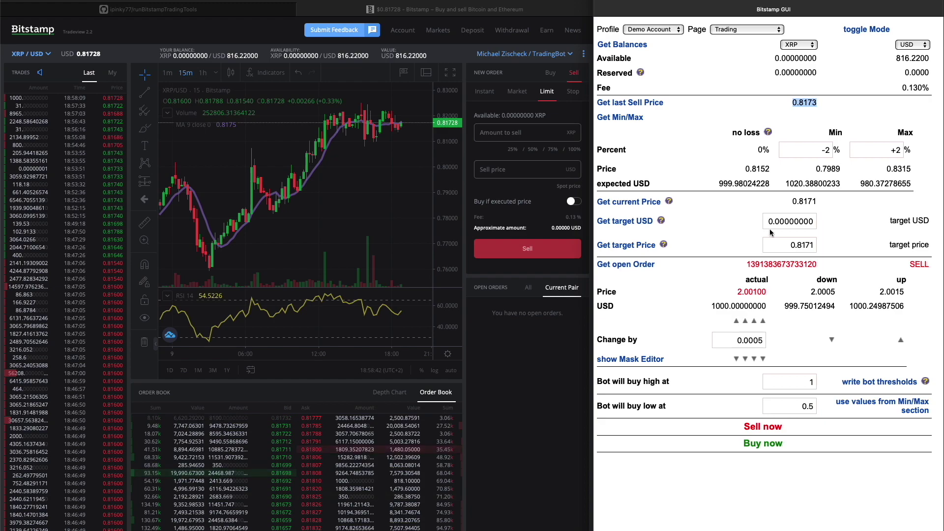
{"action": "left_click_drag", "start_coordinate": [769, 222], "coordinate": [824, 224]}
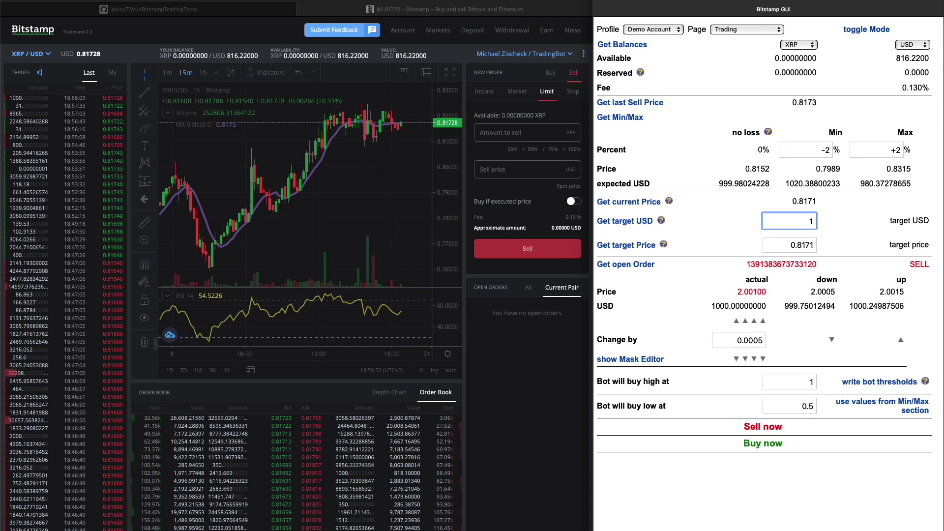
{"action": "type", "text": "00"}
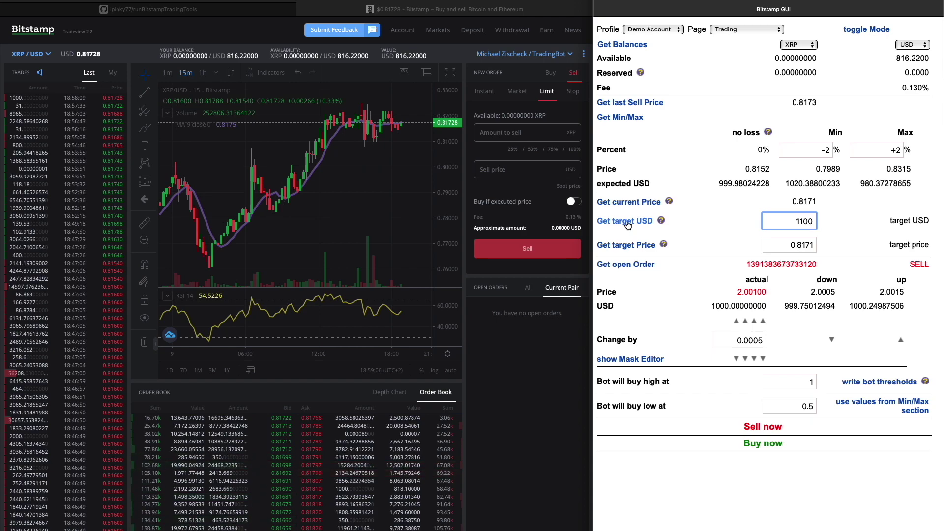
{"action": "left_click", "coordinate": [628, 222]}
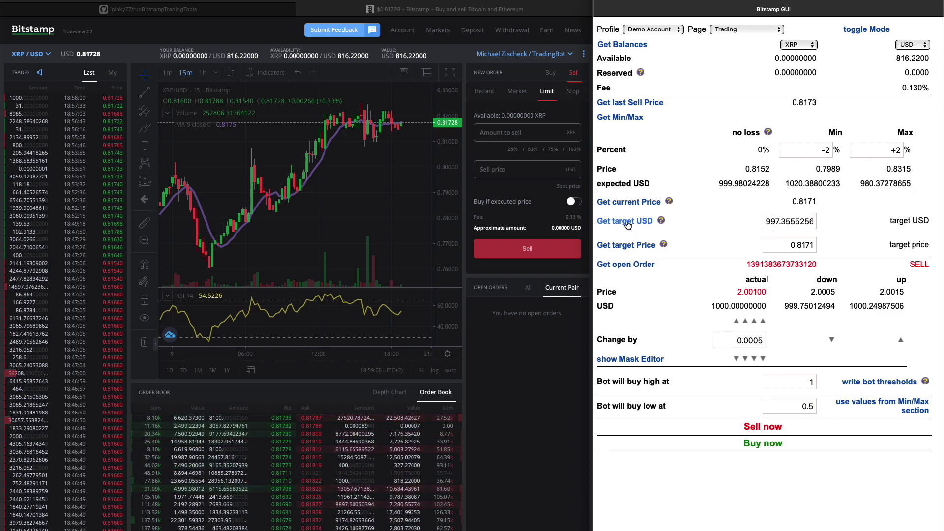
- Set the target USD to 1100, calculate the matching target price, and compare both values
{"action": "left_click_drag", "start_coordinate": [815, 221], "coordinate": [766, 222]}
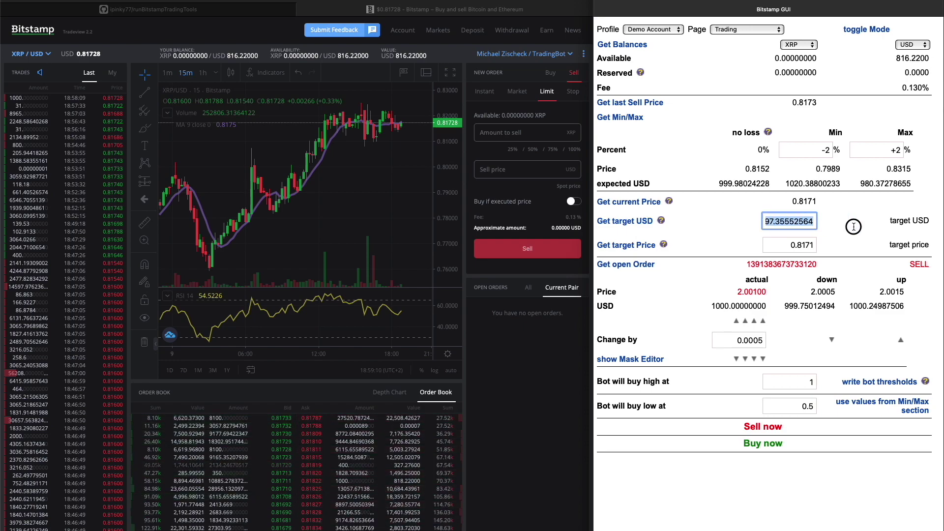
{"action": "type", "text": "1100"}
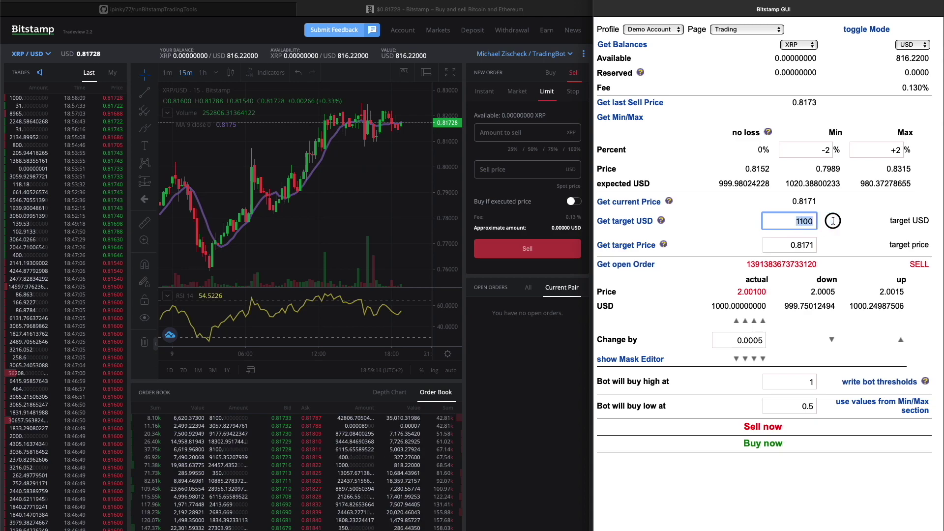
{"action": "left_click", "coordinate": [631, 249]}
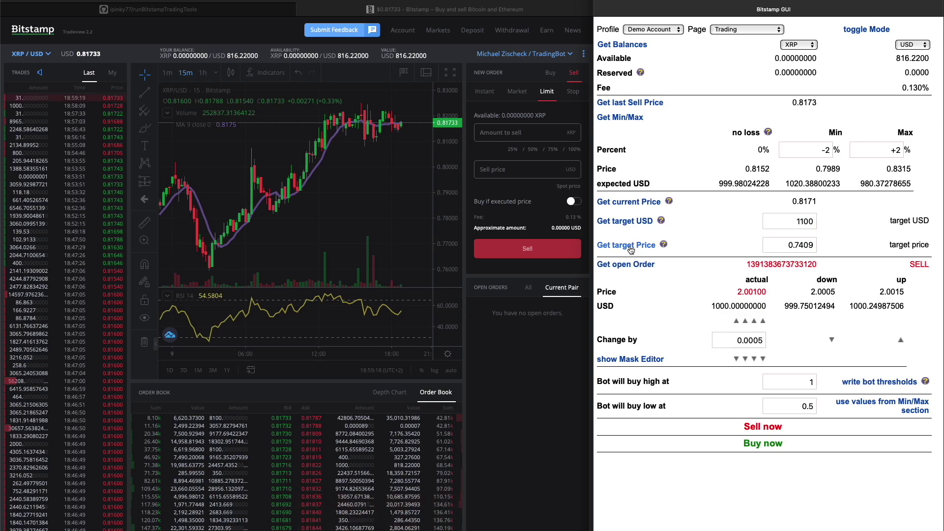
{"action": "left_click_drag", "start_coordinate": [790, 246], "coordinate": [815, 245]}
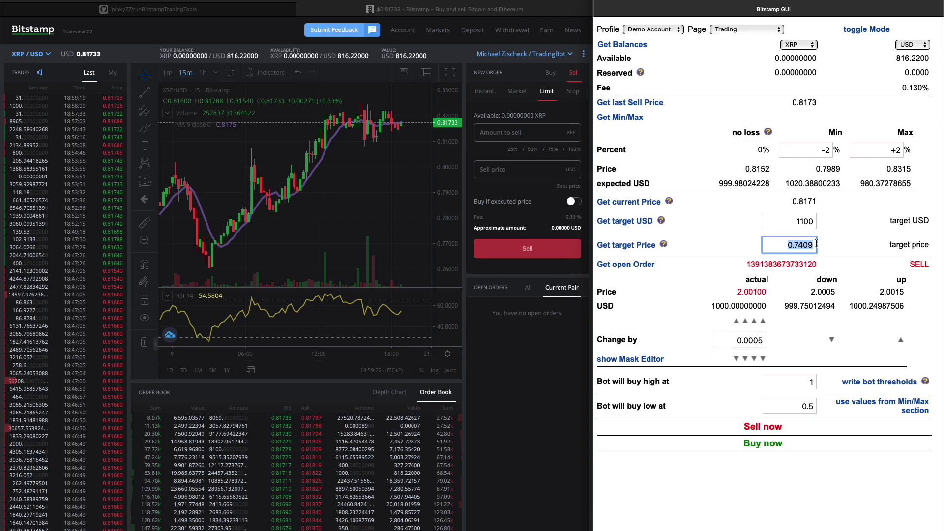
{"action": "left_click_drag", "start_coordinate": [785, 222], "coordinate": [816, 221]}
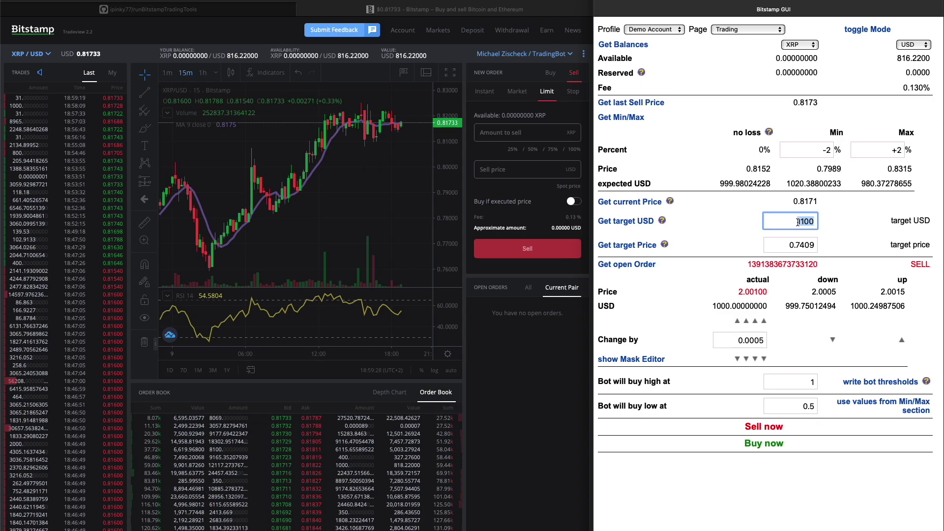
- Set the target price to 0.8, calculate the matching target USD, and inspect the full amount
{"action": "left_click_drag", "start_coordinate": [790, 245], "coordinate": [835, 245]}
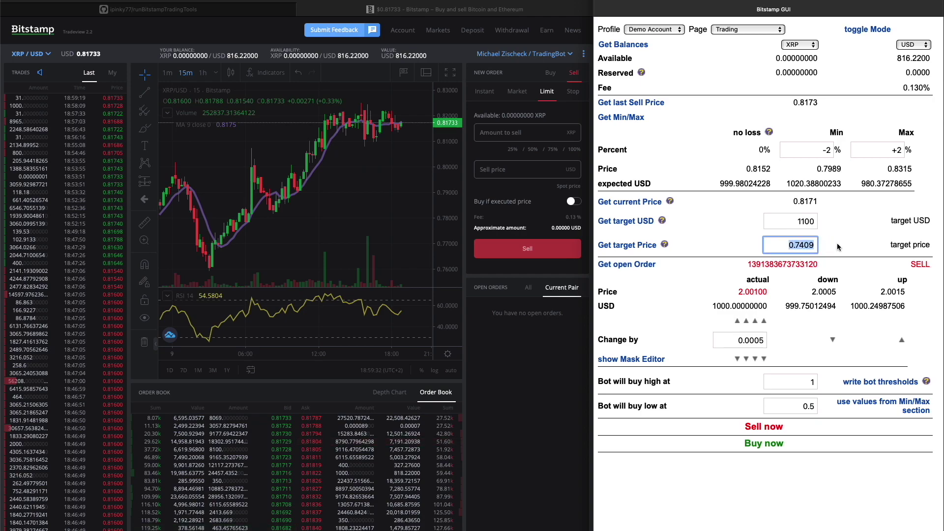
{"action": "type", "text": "0.8"}
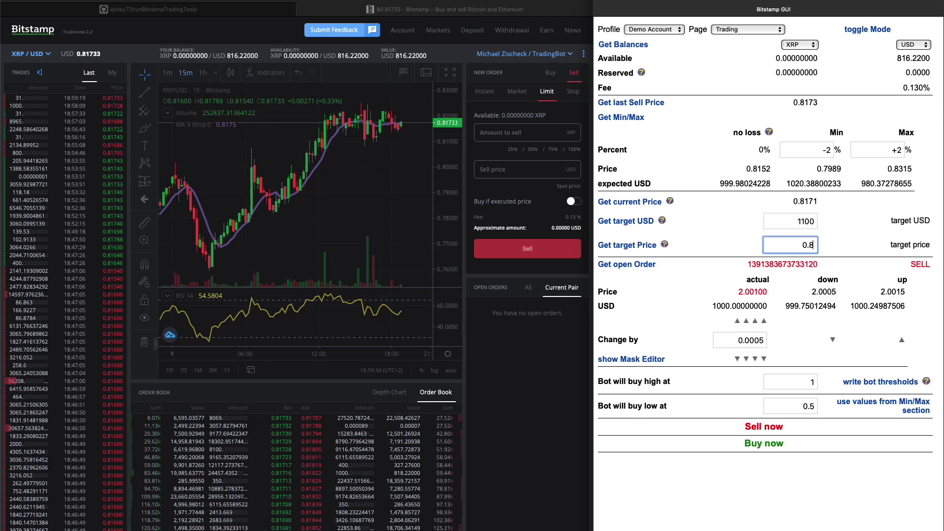
{"action": "left_click", "coordinate": [631, 222]}
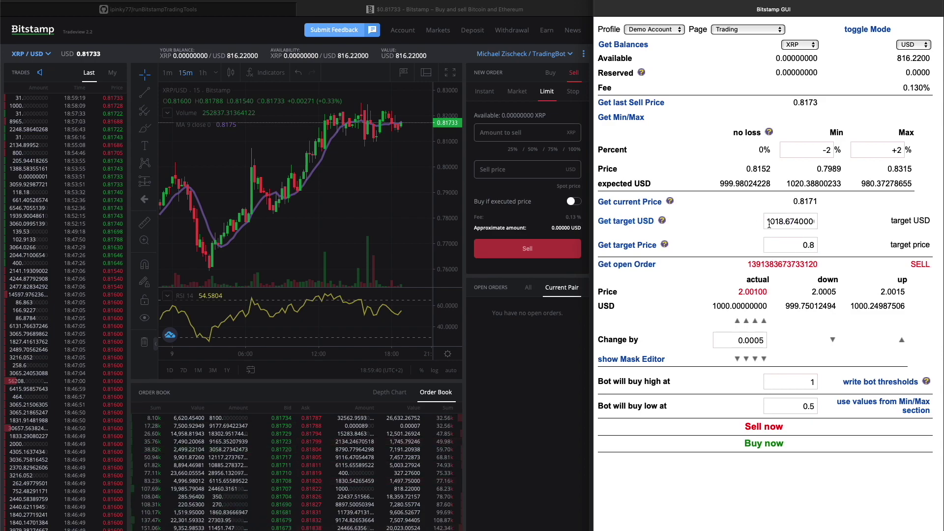
{"action": "double_click", "coordinate": [805, 222]}
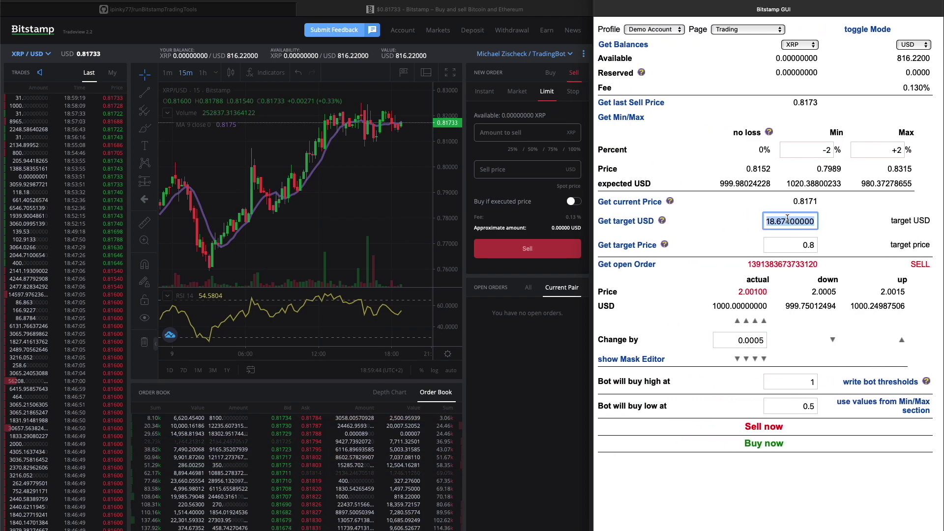
{"action": "left_click", "coordinate": [772, 222]}
{"action": "key", "text": "Home"}
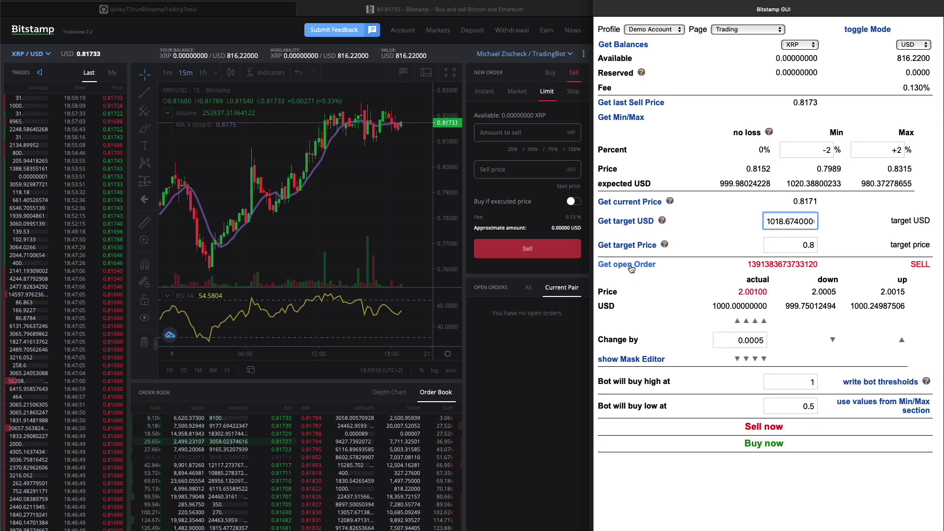
- Switch the XRP/USD order form to a limit buy and show the price chart in one-minute intervals
{"action": "left_click", "coordinate": [546, 71]}
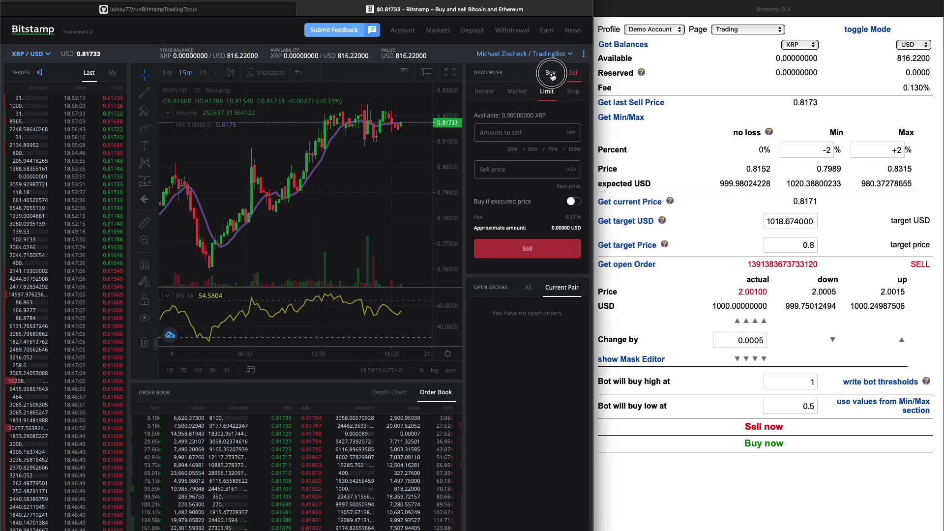
{"action": "left_click", "coordinate": [550, 74]}
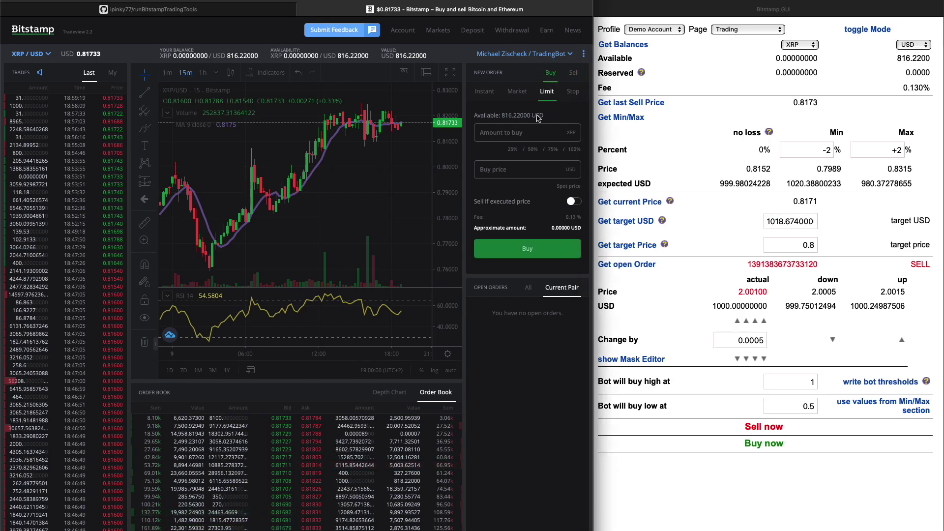
{"action": "left_click", "coordinate": [560, 169]}
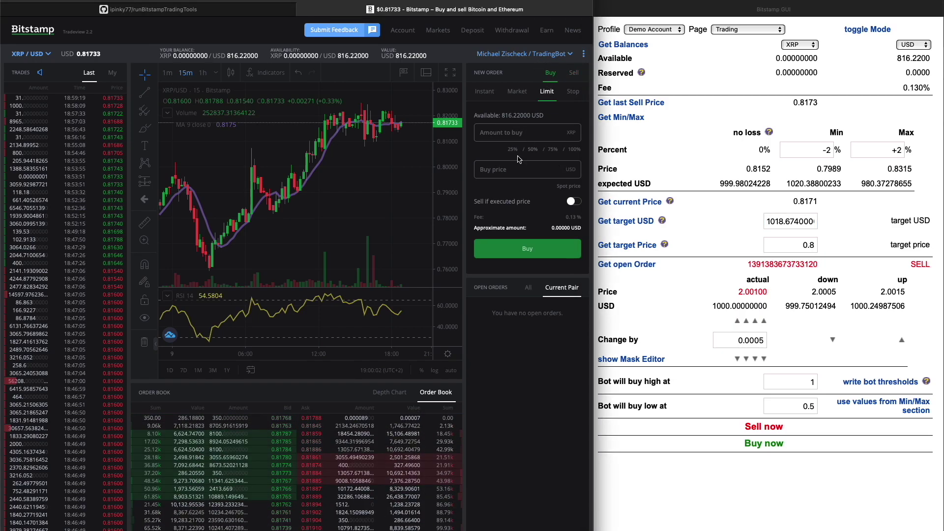
{"action": "left_click", "coordinate": [167, 76]}
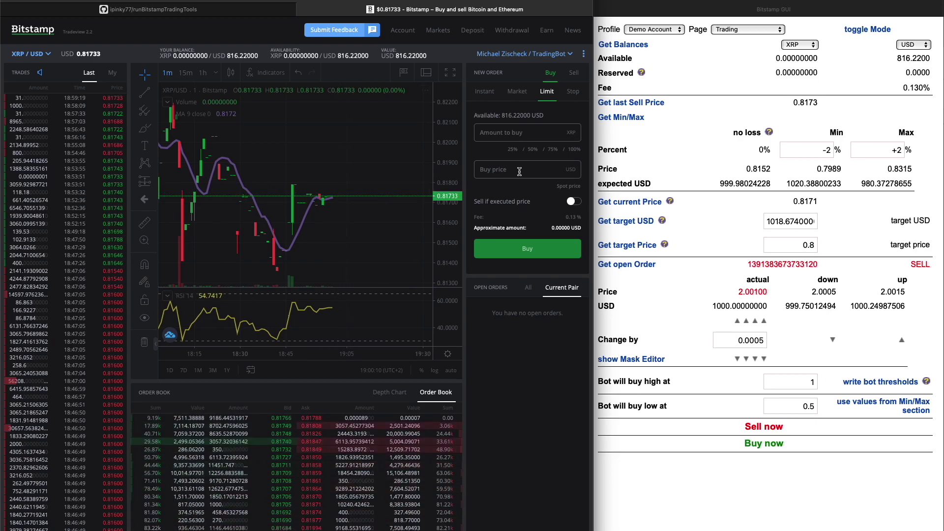
- Place a limit buy order for XRP at 0.8170 USD using 100% of the available USD balance
{"action": "left_click", "coordinate": [567, 190]}
{"action": "left_click_drag", "start_coordinate": [496, 170], "coordinate": [533, 170]}
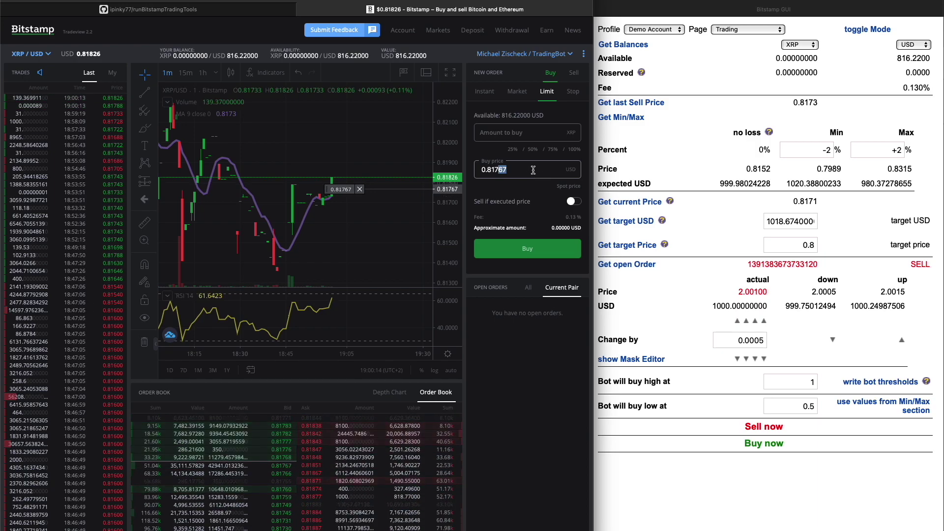
{"action": "type", "text": "0"}
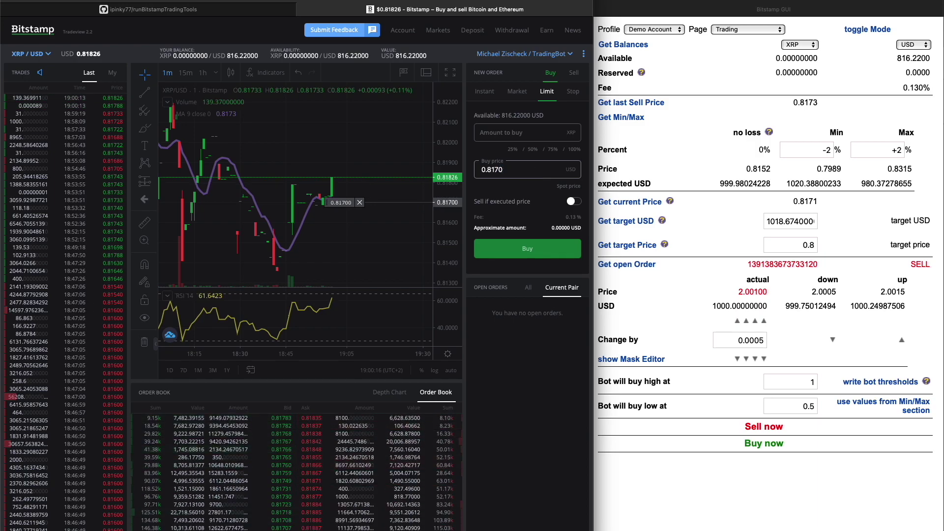
{"action": "left_click", "coordinate": [573, 150]}
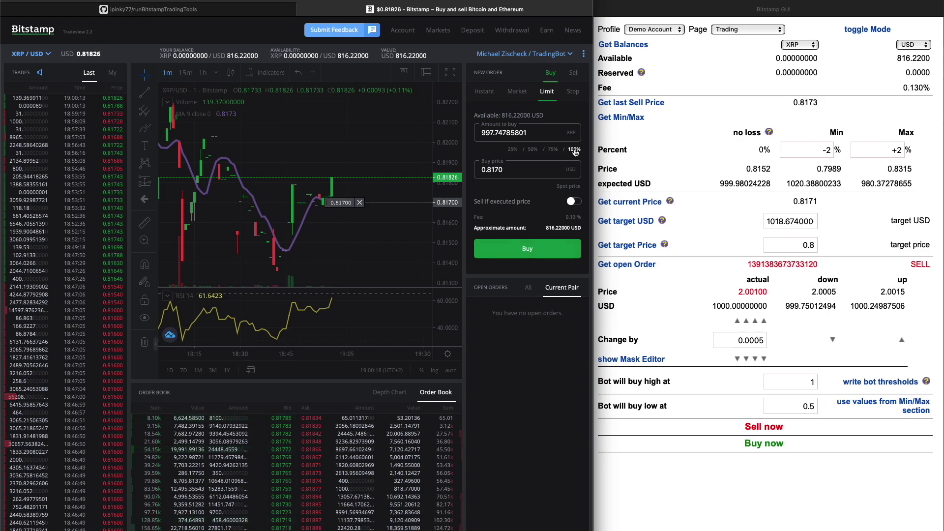
{"action": "left_click", "coordinate": [531, 252]}
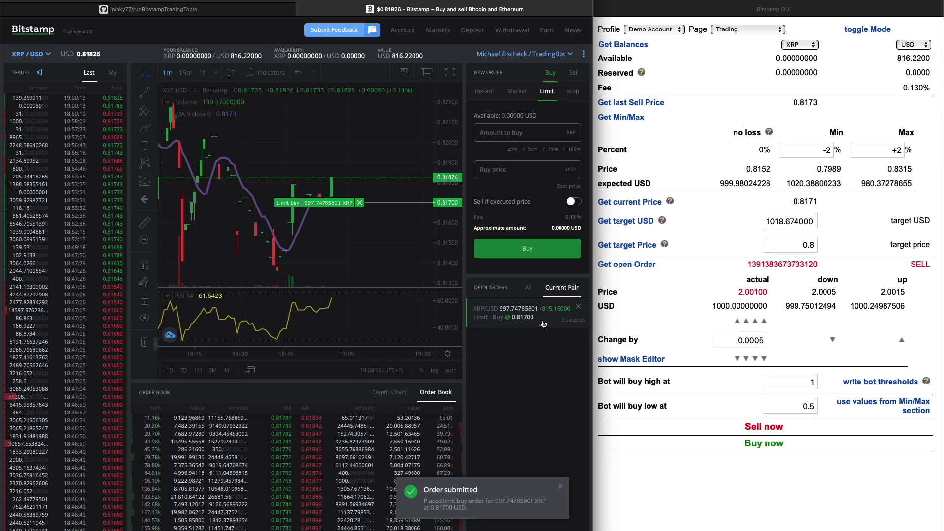
- Measure the chart distance from the last price to the limit buy and load the open order in the Bitstamp GUI
{"action": "left_click", "coordinate": [384, 178], "text": "shift"}
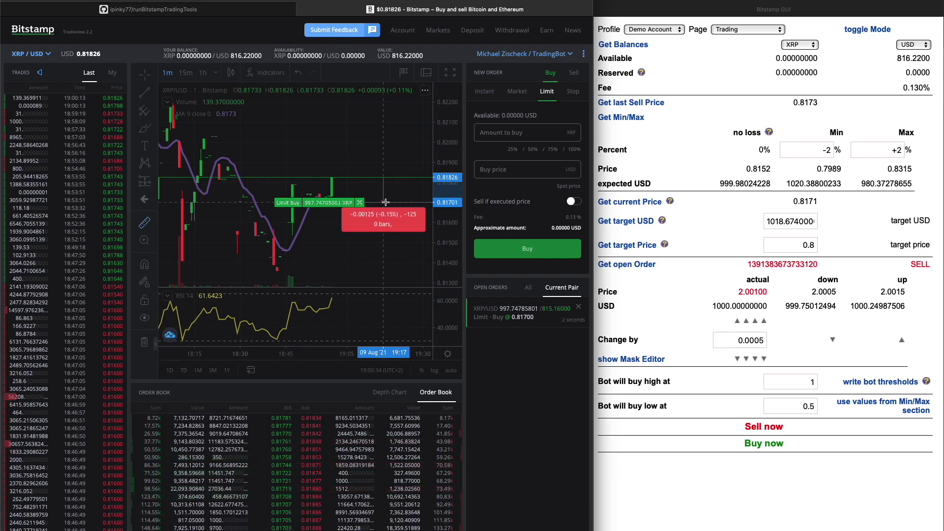
{"action": "left_click", "coordinate": [522, 355]}
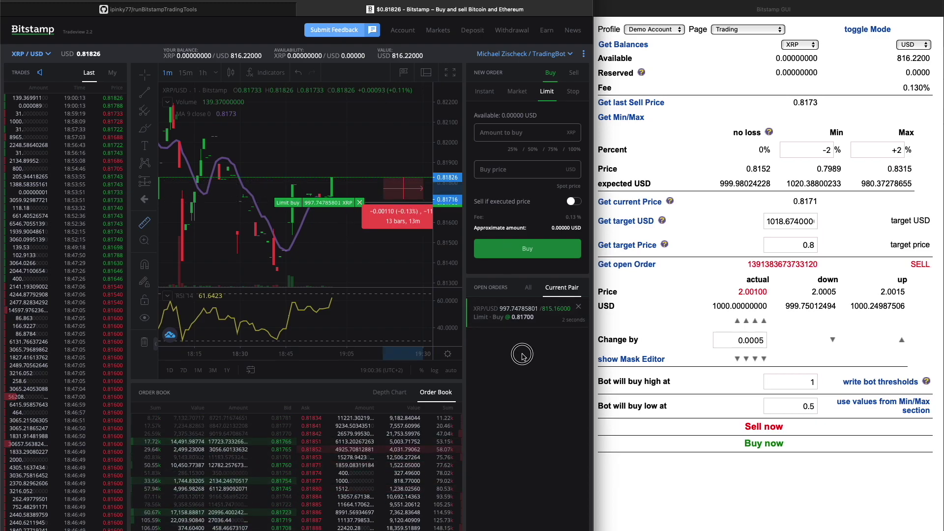
{"action": "left_click", "coordinate": [674, 295]}
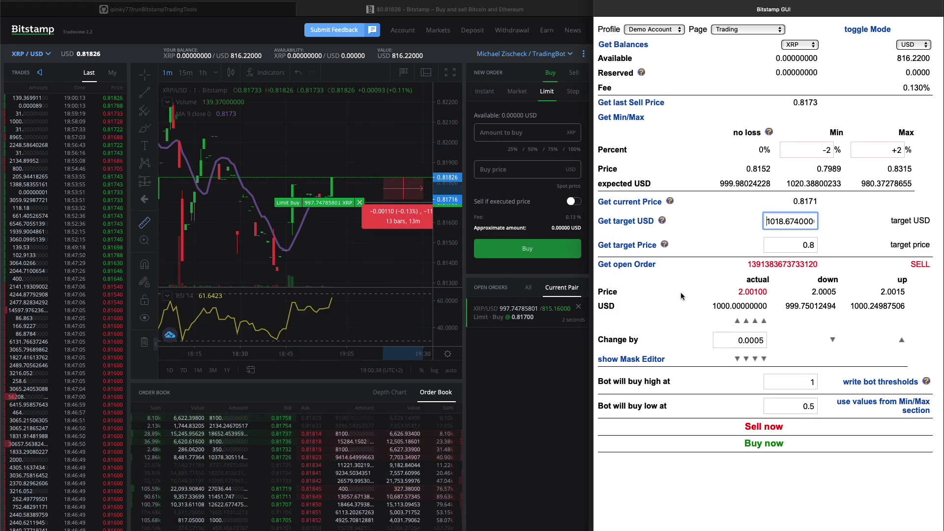
{"action": "left_click", "coordinate": [629, 266]}
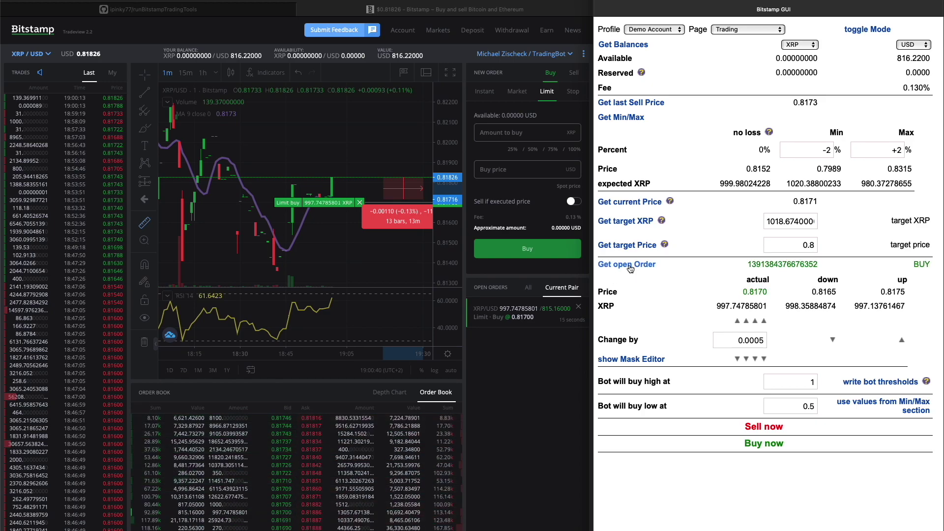
{"action": "double_click", "coordinate": [921, 264]}
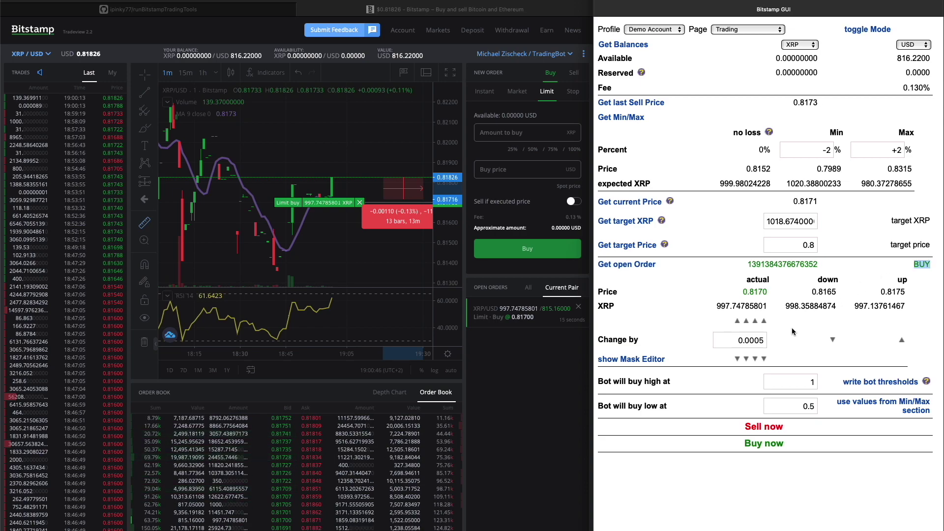
- Set the open order's price change step to 0.0010 and compare the resulting down and up prices
{"action": "left_click", "coordinate": [763, 359]}
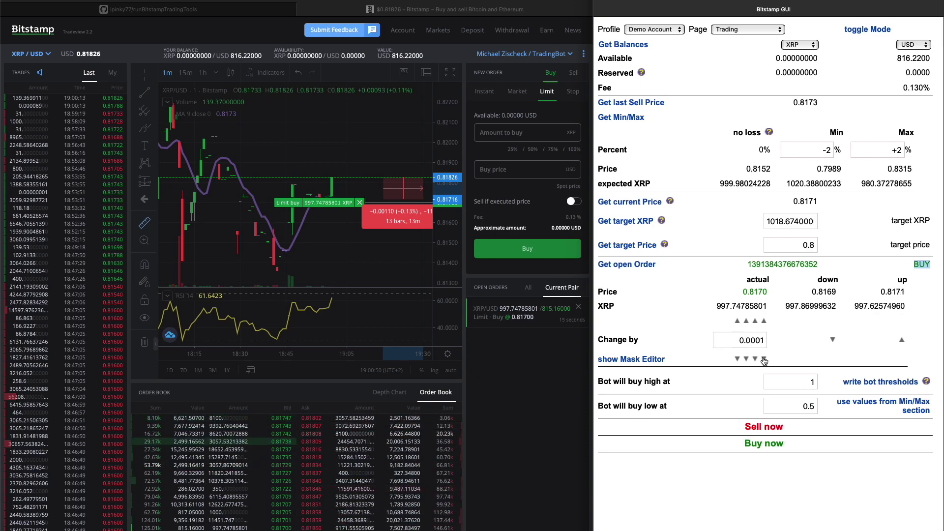
{"action": "left_click_drag", "start_coordinate": [751, 292], "coordinate": [759, 292]}
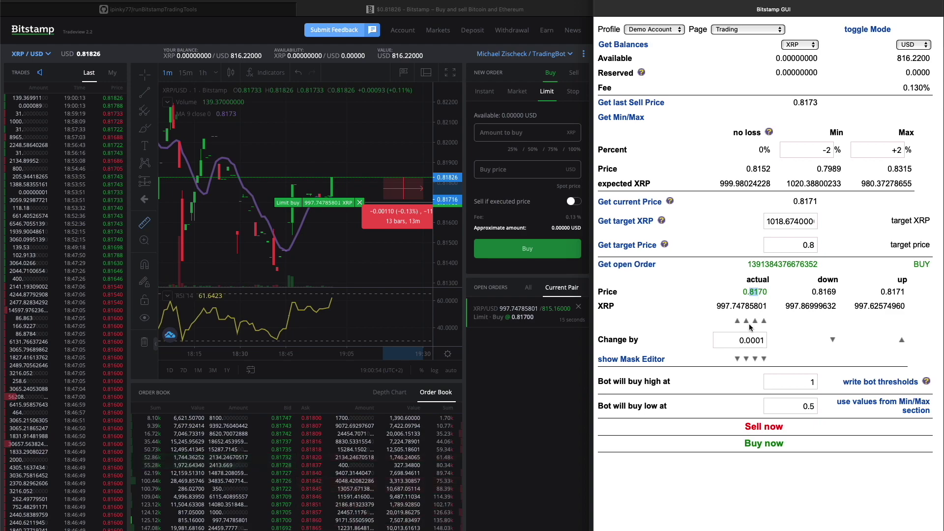
{"action": "left_click", "coordinate": [764, 358]}
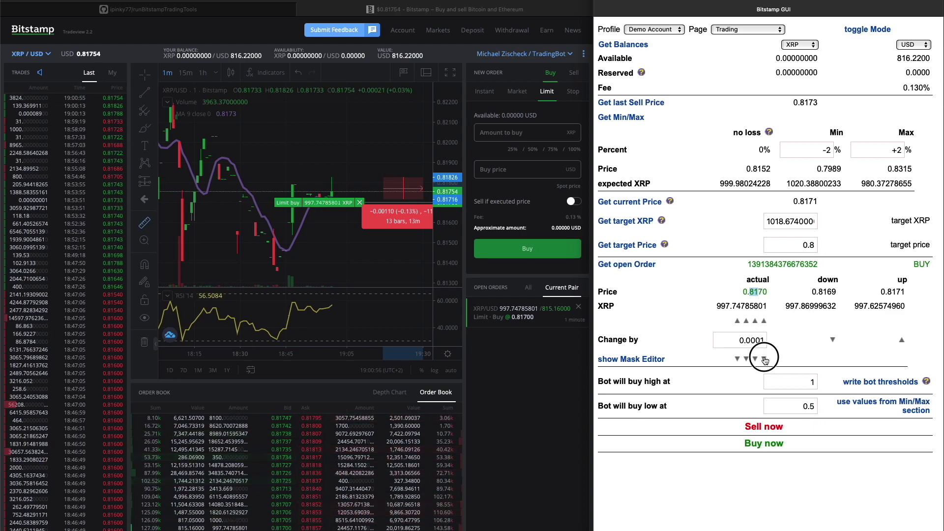
{"action": "left_click", "coordinate": [755, 321]}
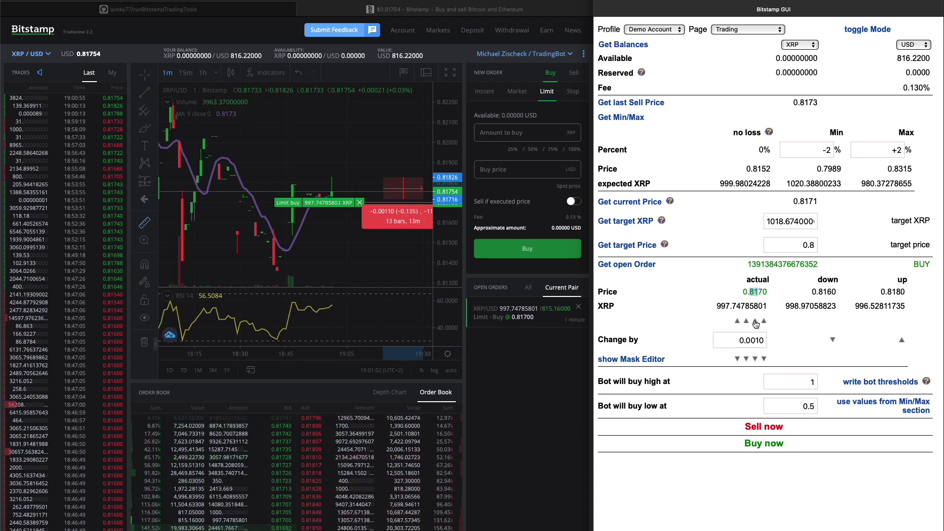
{"action": "left_click", "coordinate": [832, 291]}
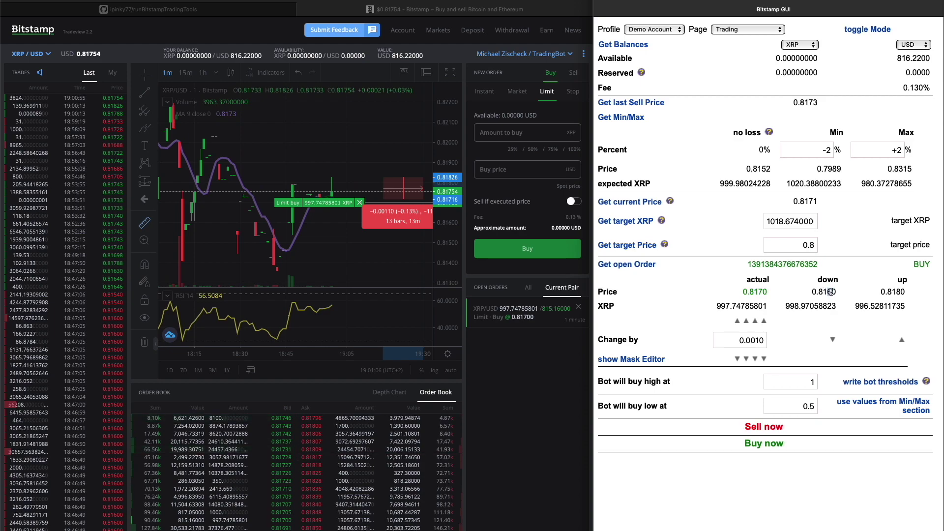
{"action": "left_click", "coordinate": [903, 291]}
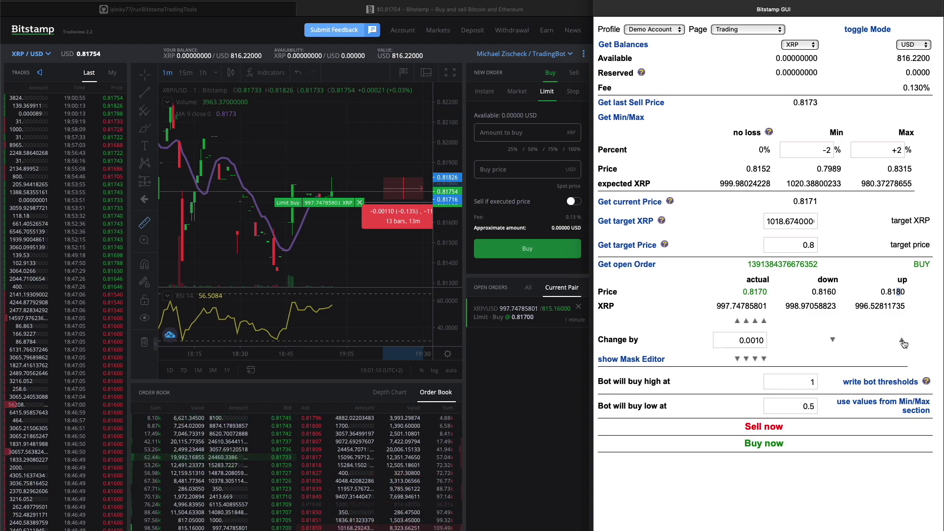
- Measure the price gap beside the limit buy on the chart and lower the open buy order by one step to 0.8160
{"action": "left_click", "coordinate": [387, 198]}
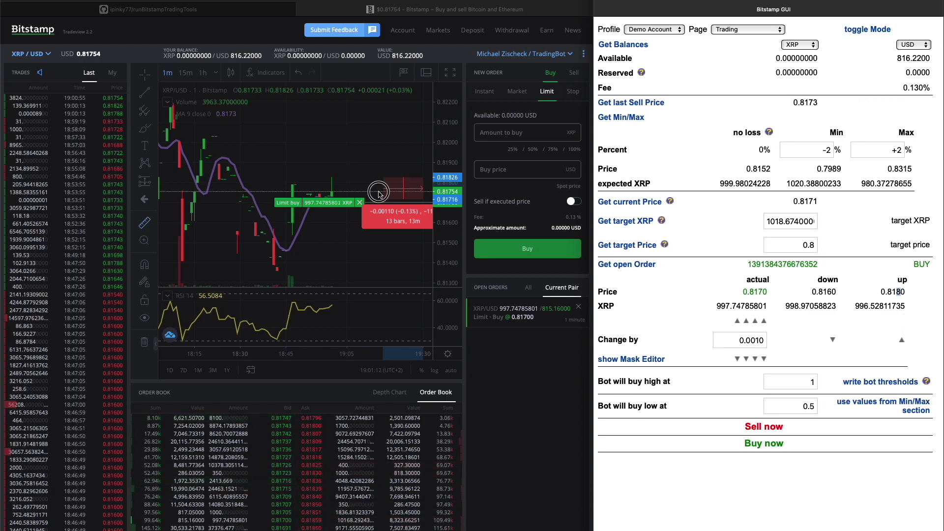
{"action": "left_click", "coordinate": [760, 298]}
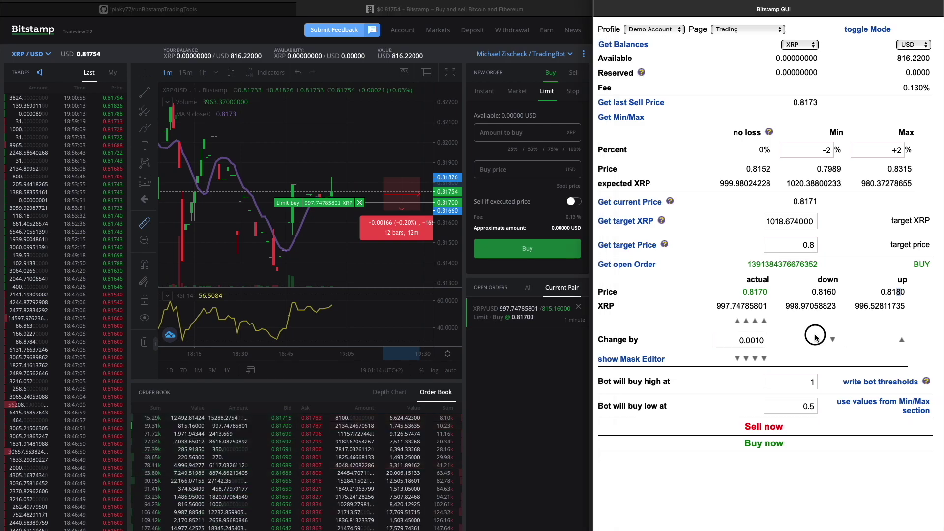
{"action": "left_click", "coordinate": [833, 342]}
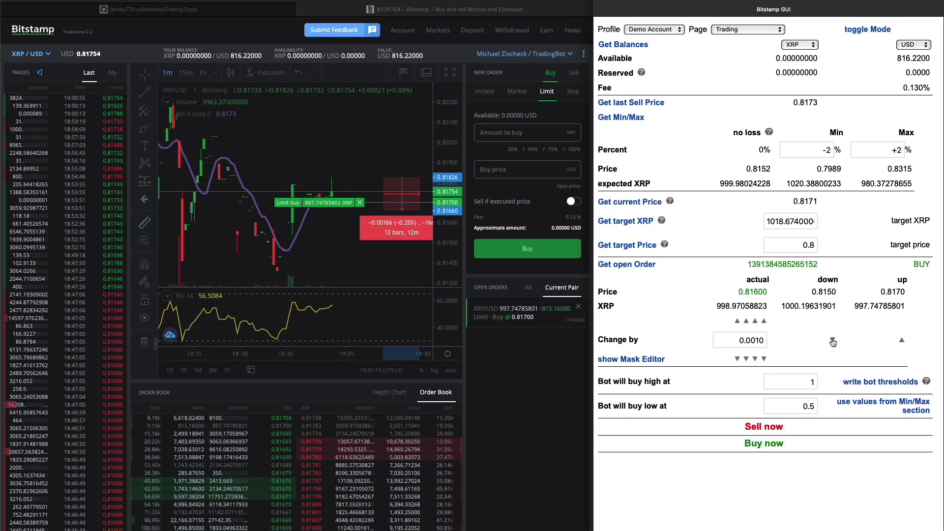
- Clear the chart measurement and rescale the chart to examine the lowered limit buy against the current price
{"action": "left_click", "coordinate": [344, 236]}
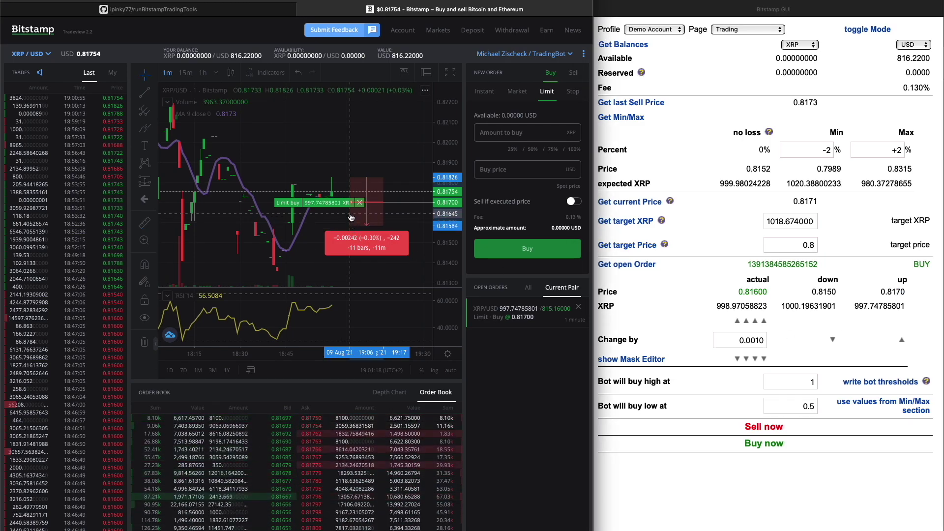
{"action": "left_click", "coordinate": [350, 226]}
{"action": "left_click_drag", "start_coordinate": [447, 162], "coordinate": [445, 127]}
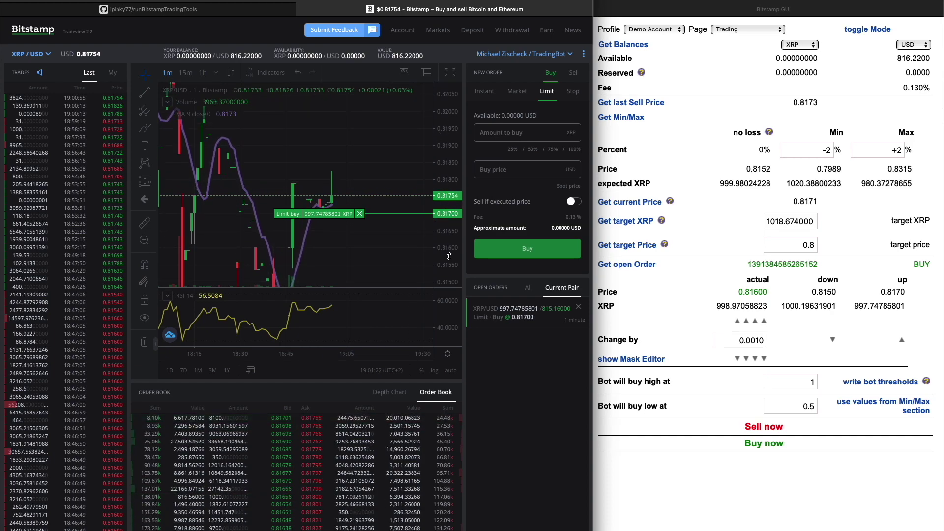
{"action": "left_click_drag", "start_coordinate": [449, 257], "coordinate": [449, 243]}
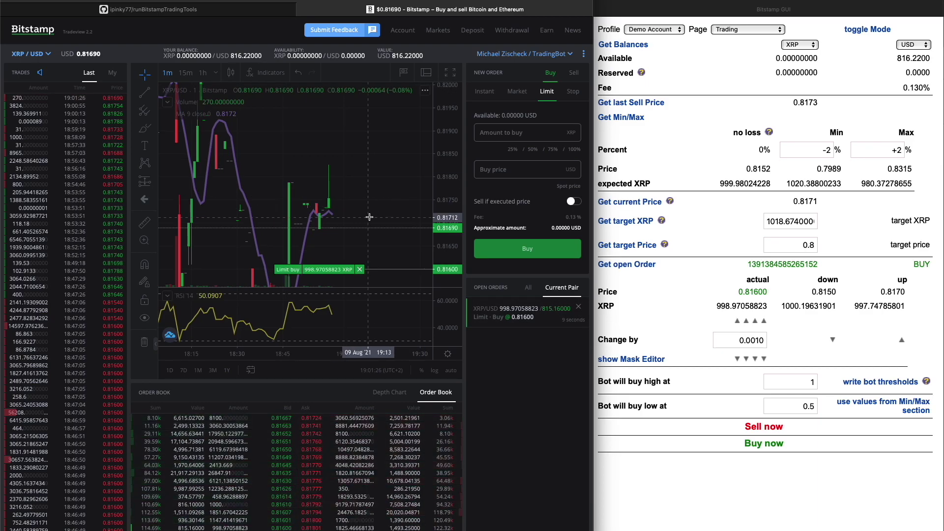
{"action": "scroll", "coordinate": [369, 217], "scroll_direction": "right", "scroll_amount": 5}
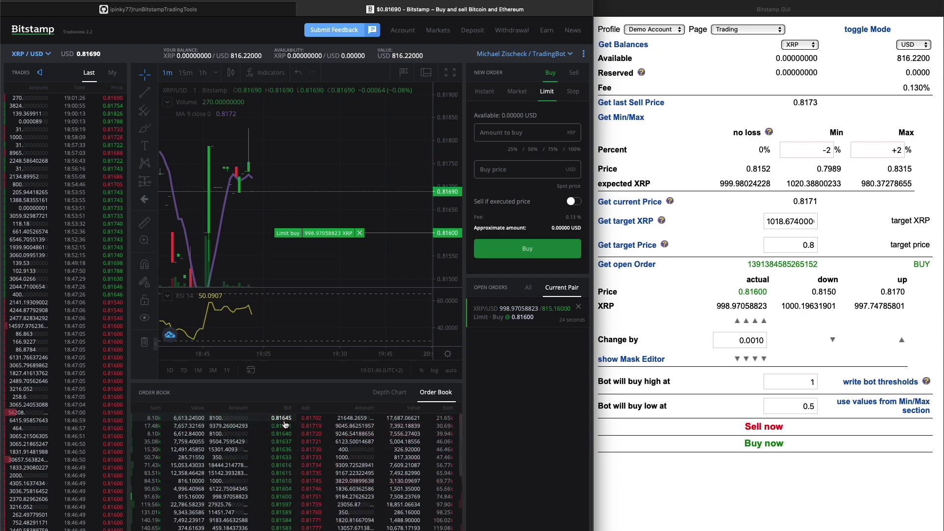
- Lower the open buy order by another step to 0.8150 and check its order number and Bitstamp open-orders entry
{"action": "left_click", "coordinate": [801, 336]}
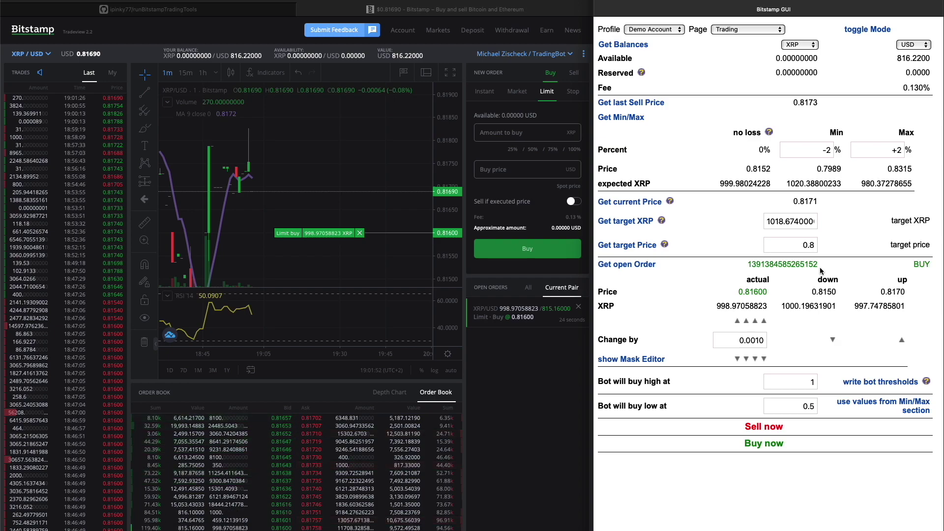
{"action": "left_click_drag", "start_coordinate": [819, 292], "coordinate": [831, 292]}
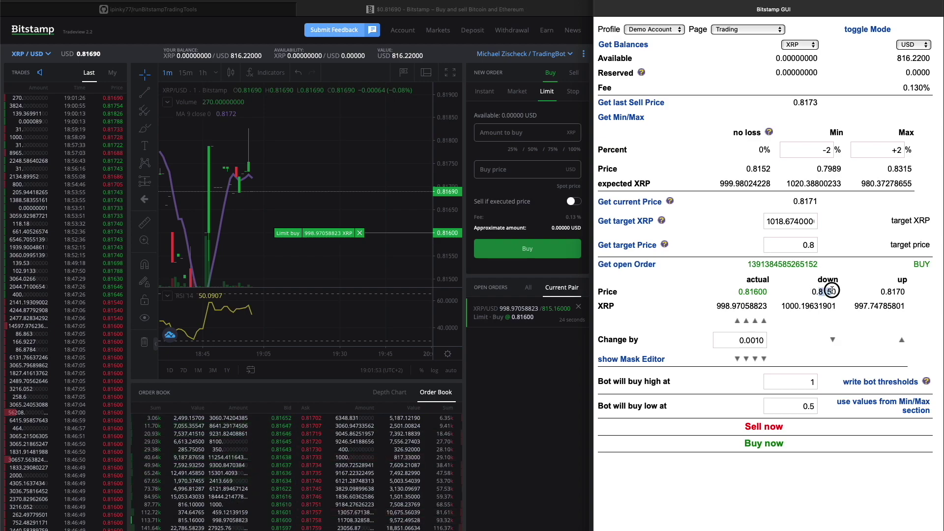
{"action": "left_click", "coordinate": [833, 340]}
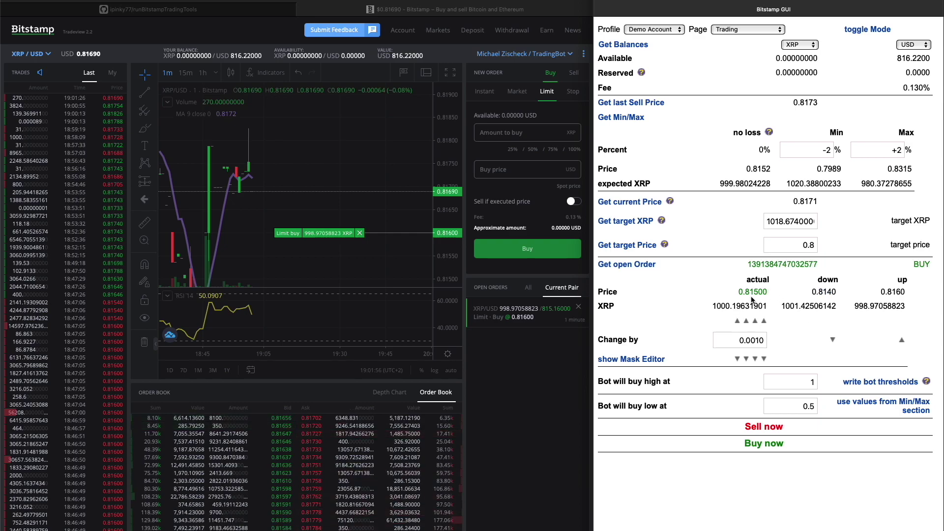
{"action": "left_click_drag", "start_coordinate": [748, 264], "coordinate": [818, 264]}
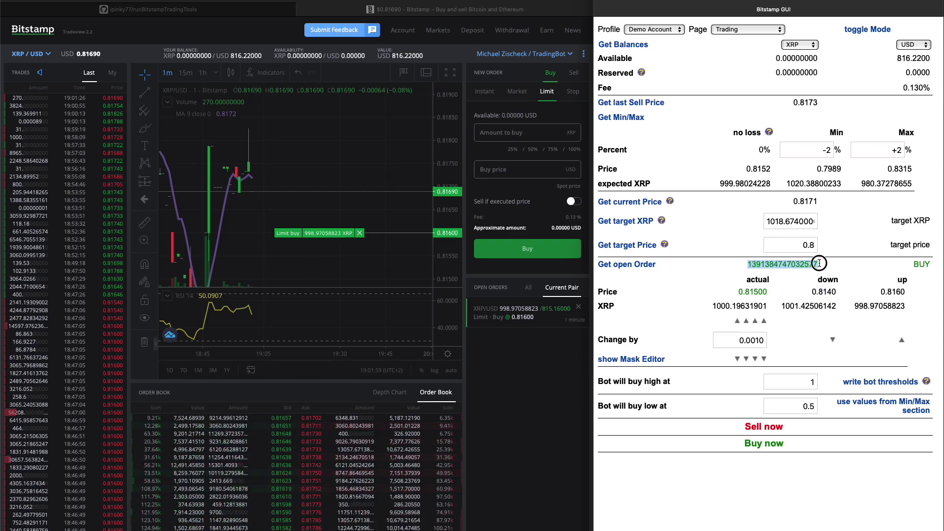
{"action": "left_click", "coordinate": [534, 355]}
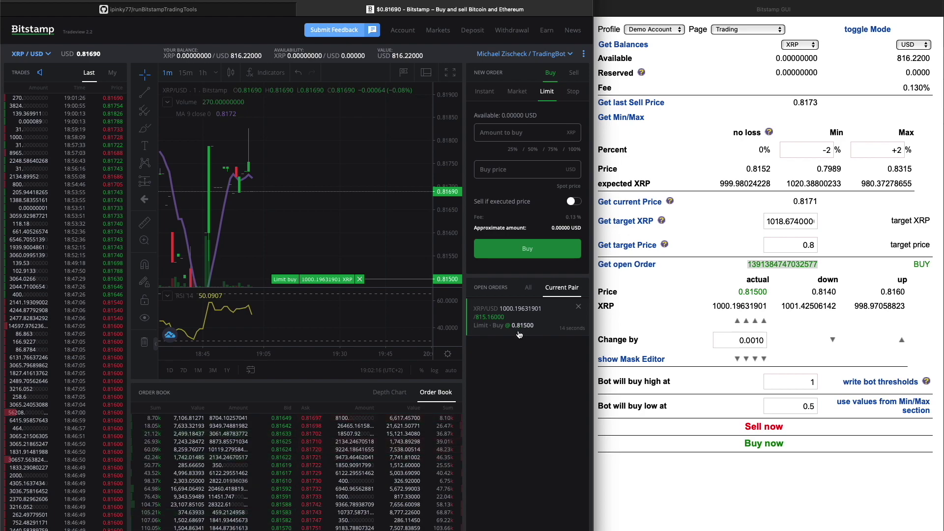
- Buy XRP immediately from the Bitstamp GUI, dismiss the purchase notice, and check the available XRP balance
{"action": "left_click", "coordinate": [713, 379]}
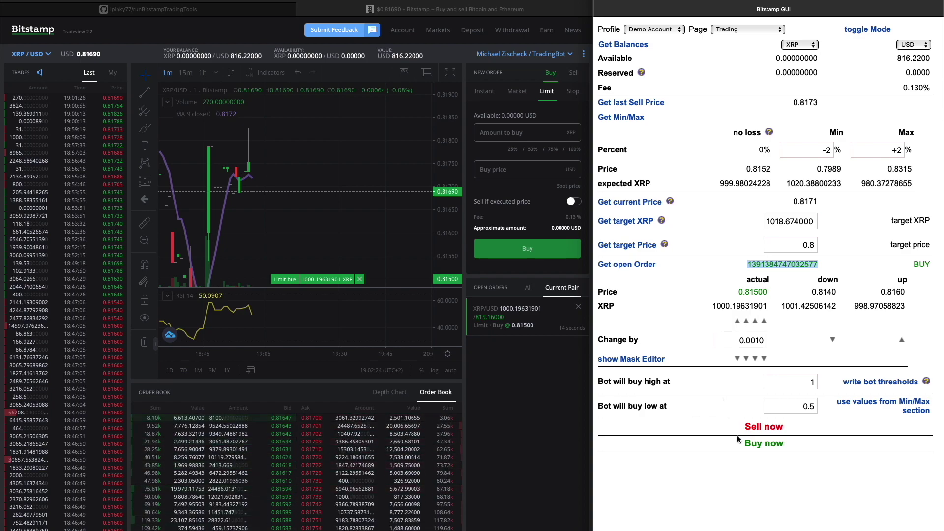
{"action": "left_click", "coordinate": [768, 448]}
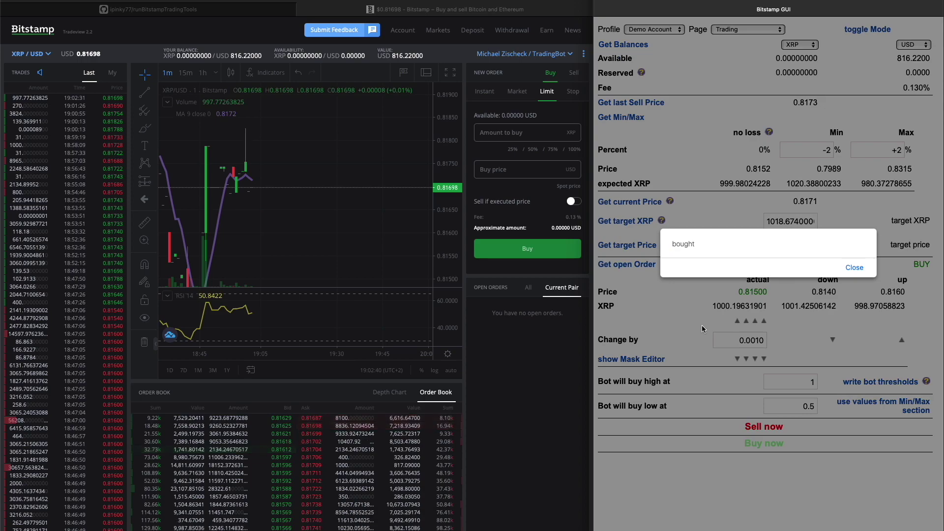
{"action": "left_click", "coordinate": [853, 269]}
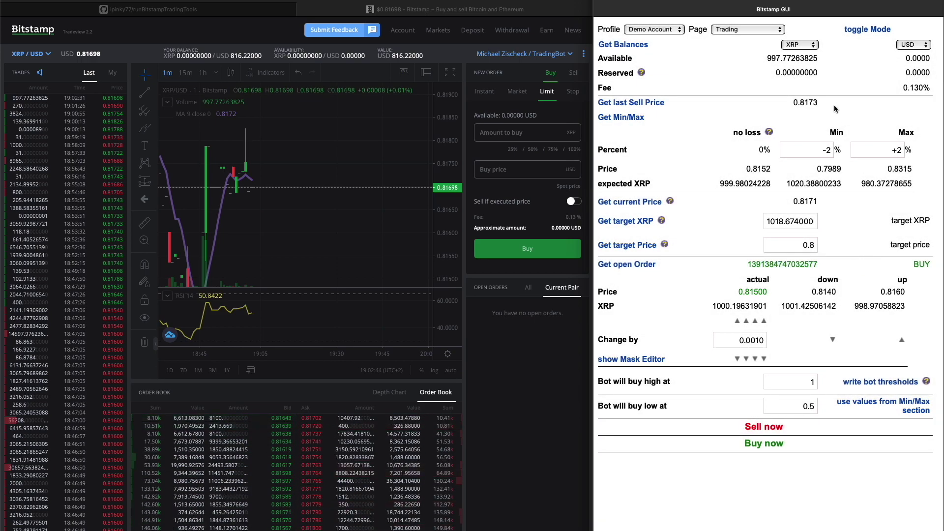
{"action": "left_click_drag", "start_coordinate": [767, 58], "coordinate": [819, 57]}
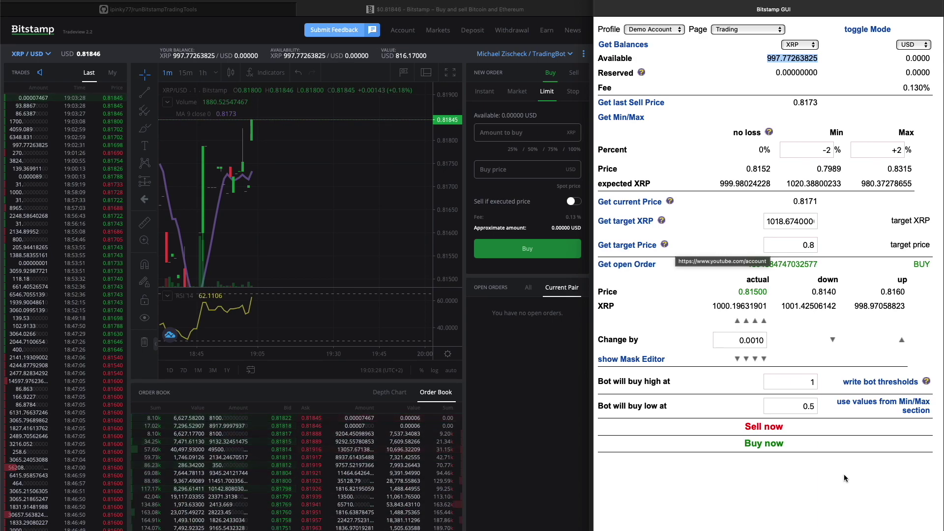
- Use the Min/Max prices as the bot's buy thresholds, 0.8315 high and 0.7989 low, and write them for the bot
{"action": "left_click", "coordinate": [868, 341]}
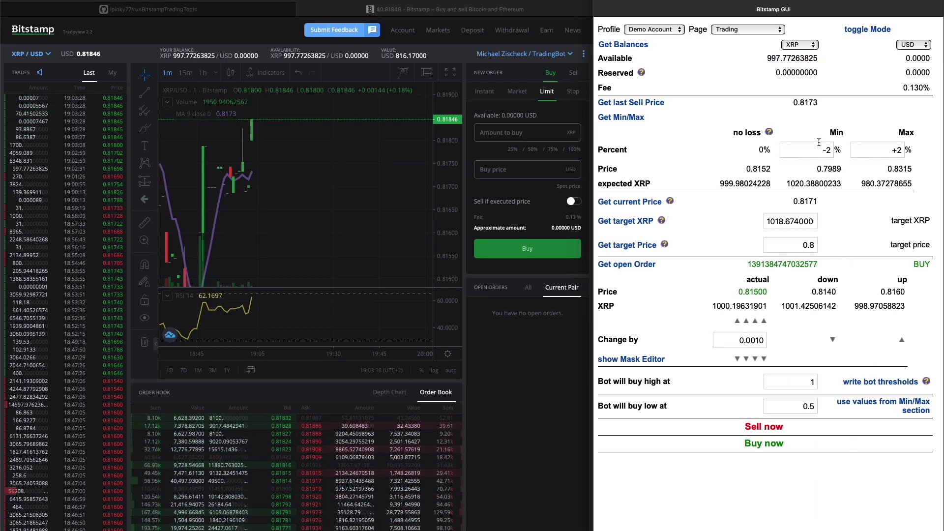
{"action": "left_click_drag", "start_coordinate": [815, 169], "coordinate": [916, 170]}
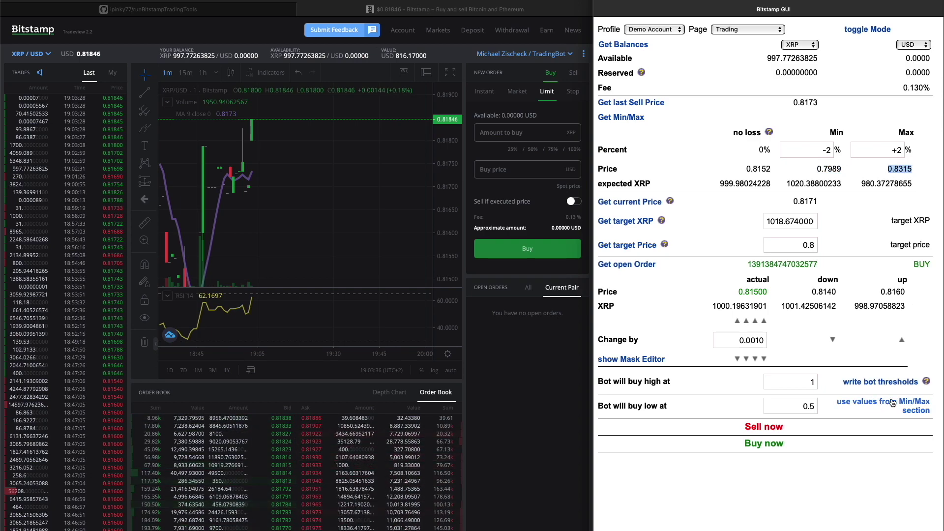
{"action": "left_click", "coordinate": [917, 405]}
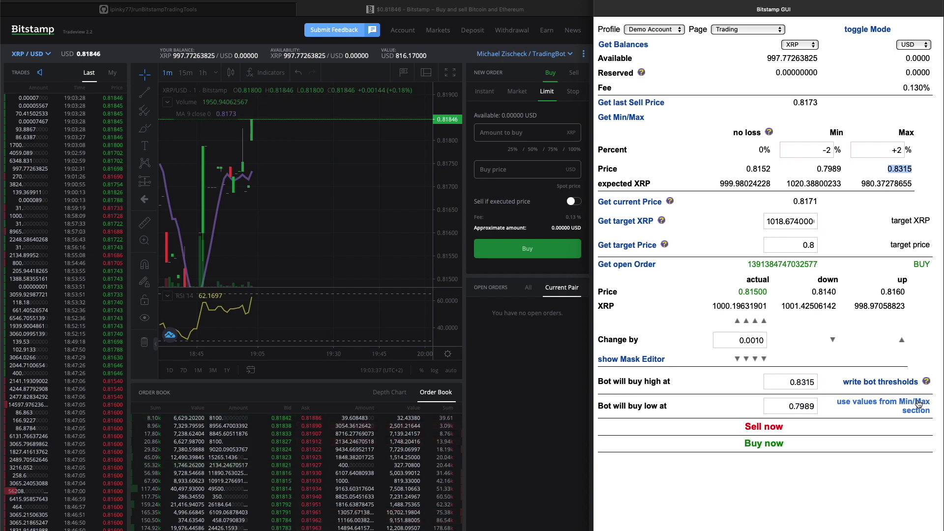
{"action": "double_click", "coordinate": [814, 381]}
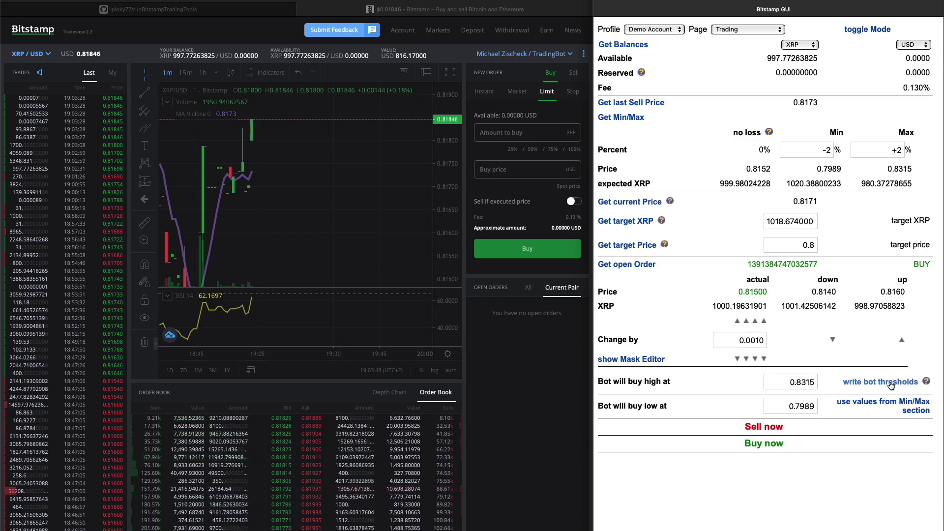
- Switch to Terminal, open a second terminal session in GUITest, and check the server's message about the written thresholds
{"action": "key", "text": "super+Tab"}
{"action": "key", "text": "super+Tab"}
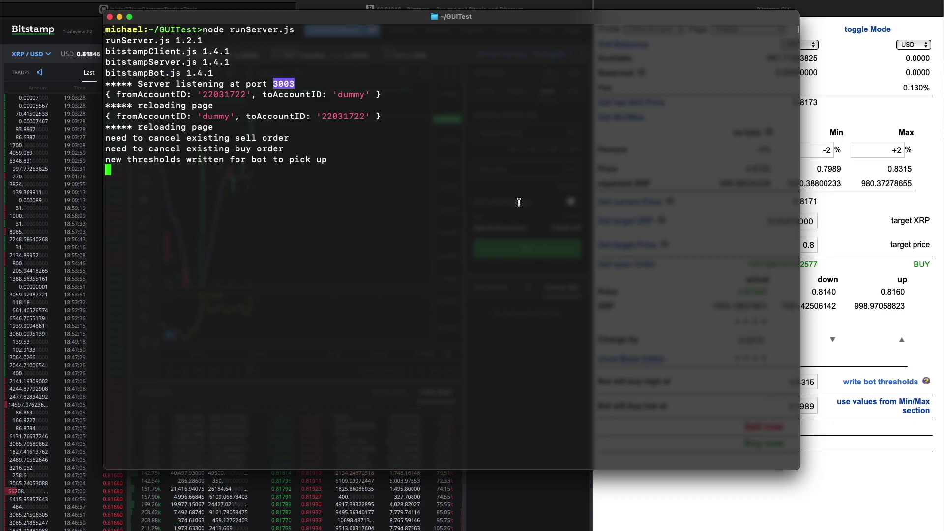
{"action": "key", "text": "super+t"}
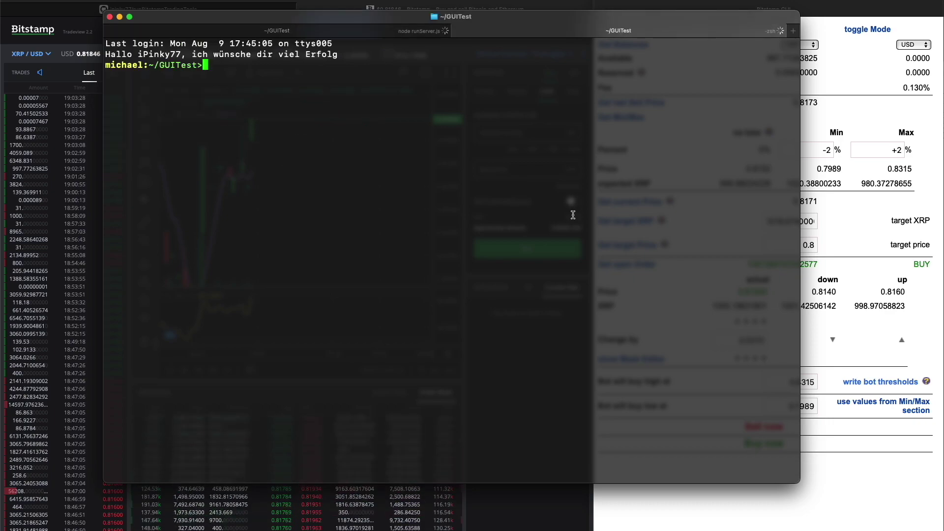
{"action": "key", "text": "ctrl+Tab"}
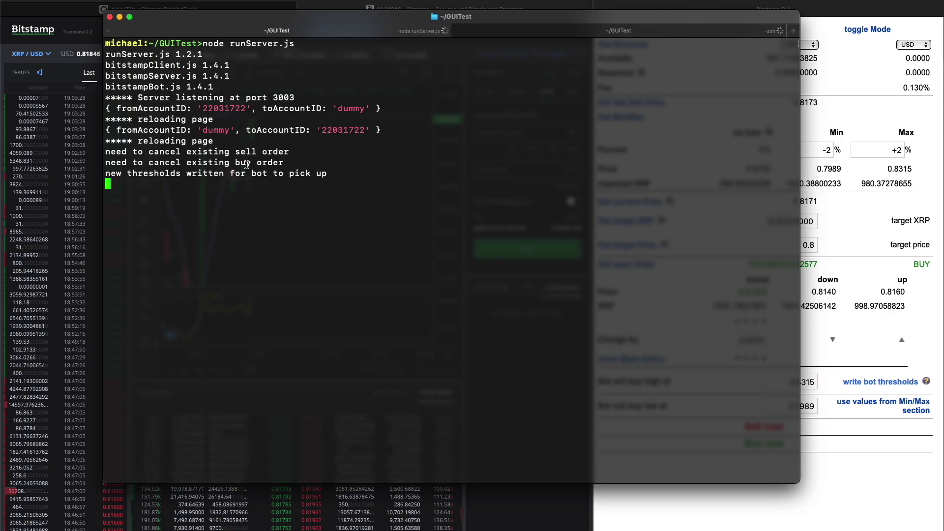
{"action": "left_click_drag", "start_coordinate": [107, 174], "coordinate": [325, 171]}
{"action": "left_click", "coordinate": [619, 30]}
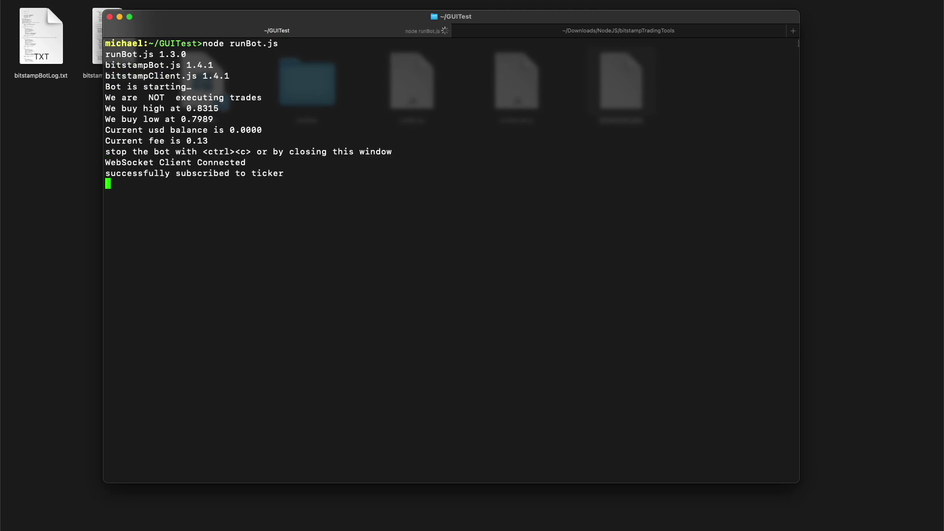
- Review the buy-high and buy-low thresholds and USD balance in the runBot.js startup output, and stop the bot
{"action": "left_click_drag", "start_coordinate": [222, 121], "coordinate": [107, 112]}
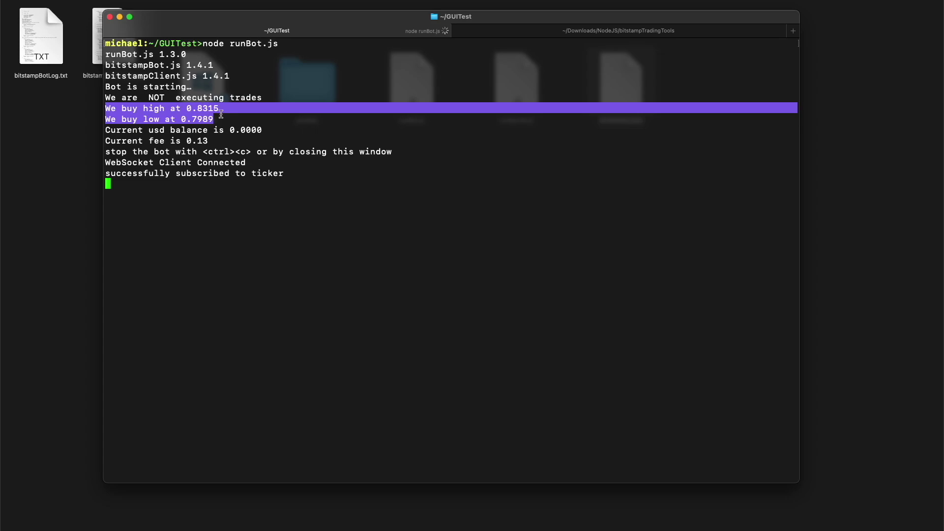
{"action": "left_click_drag", "start_coordinate": [147, 130], "coordinate": [269, 129]}
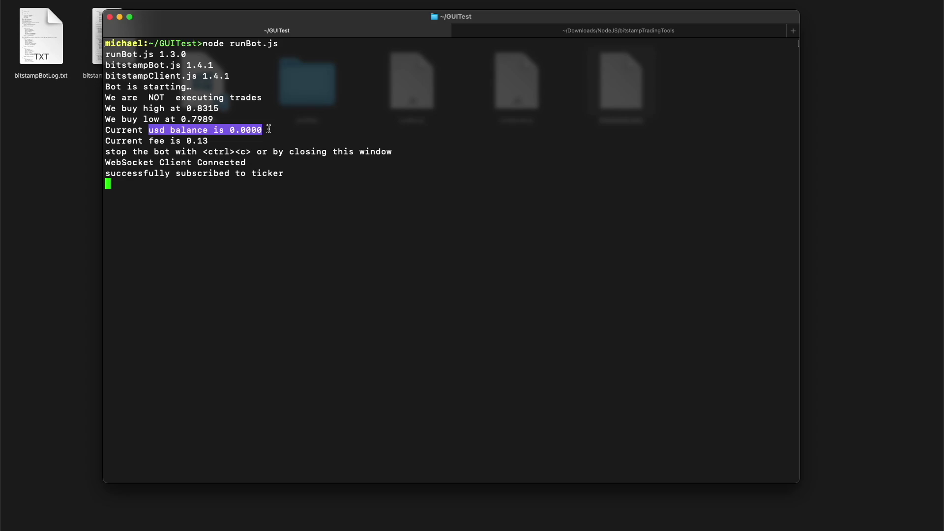
{"action": "left_click_drag", "start_coordinate": [182, 118], "coordinate": [224, 121]}
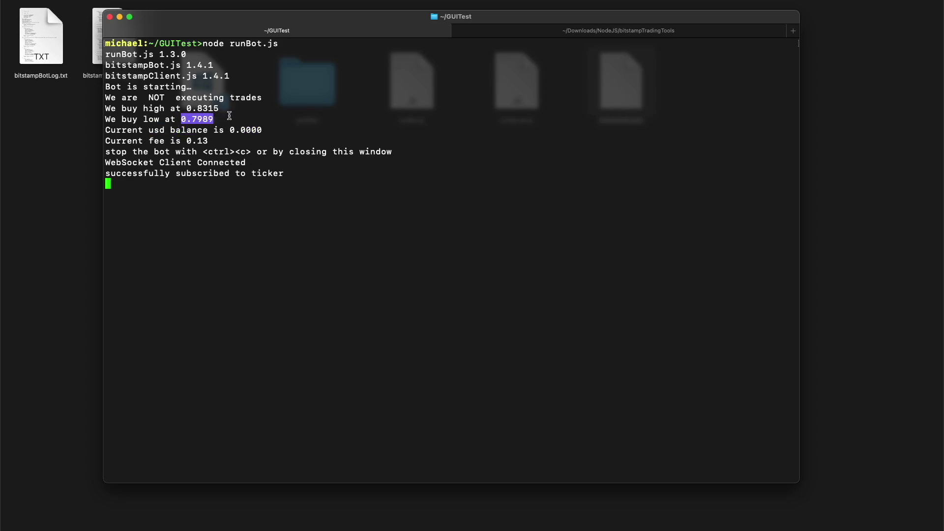
{"action": "left_click", "coordinate": [187, 108]}
{"action": "left_click_drag", "start_coordinate": [187, 108], "coordinate": [222, 110]}
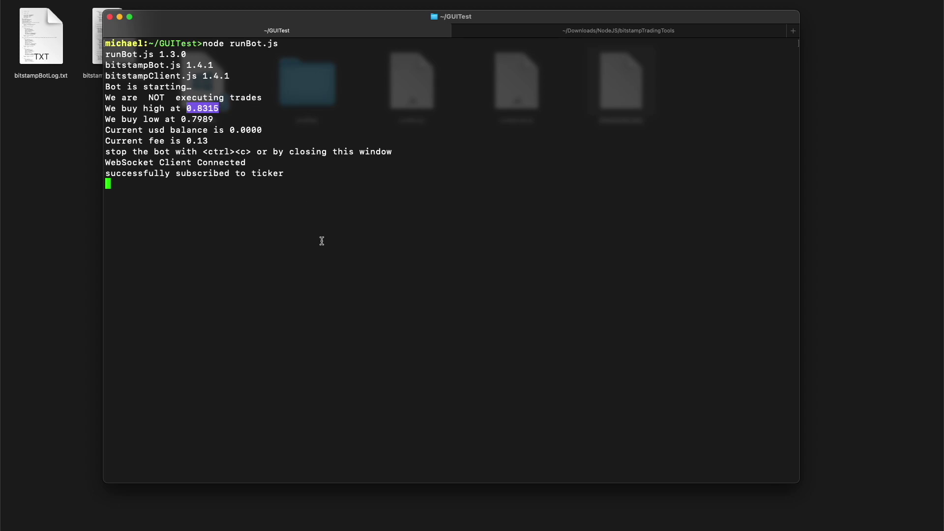
{"action": "key", "text": "ctrl+c"}
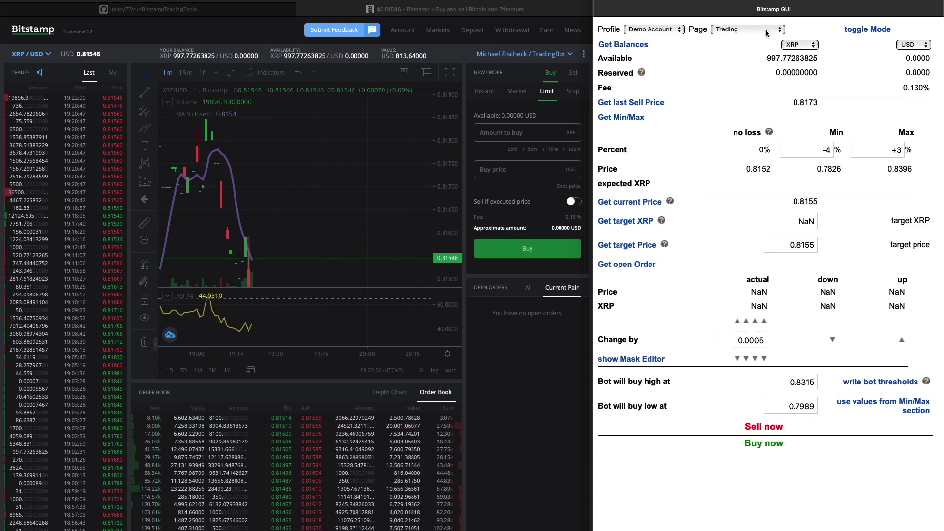
- Open the Transactions page in the Bitstamp GUI and retrieve the transactions from 2021-08-09
{"action": "left_click", "coordinate": [767, 31]}
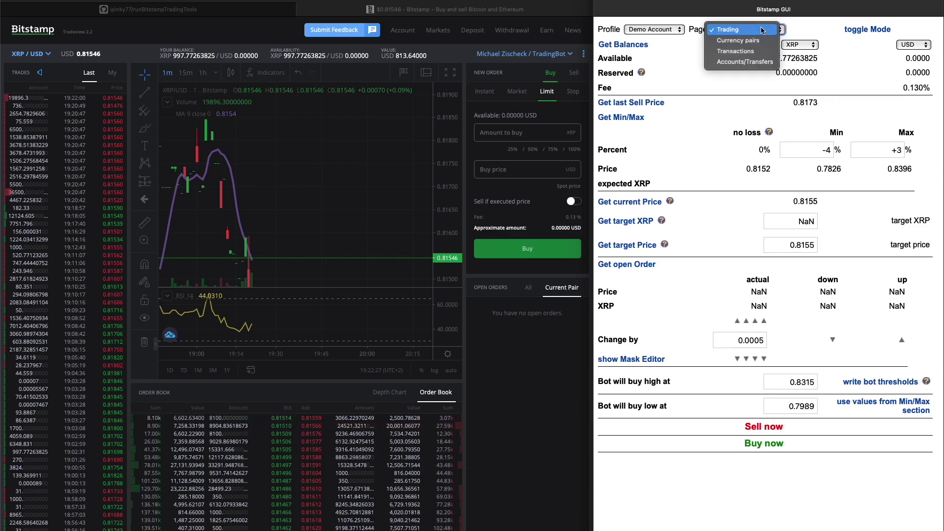
{"action": "left_click", "coordinate": [750, 53]}
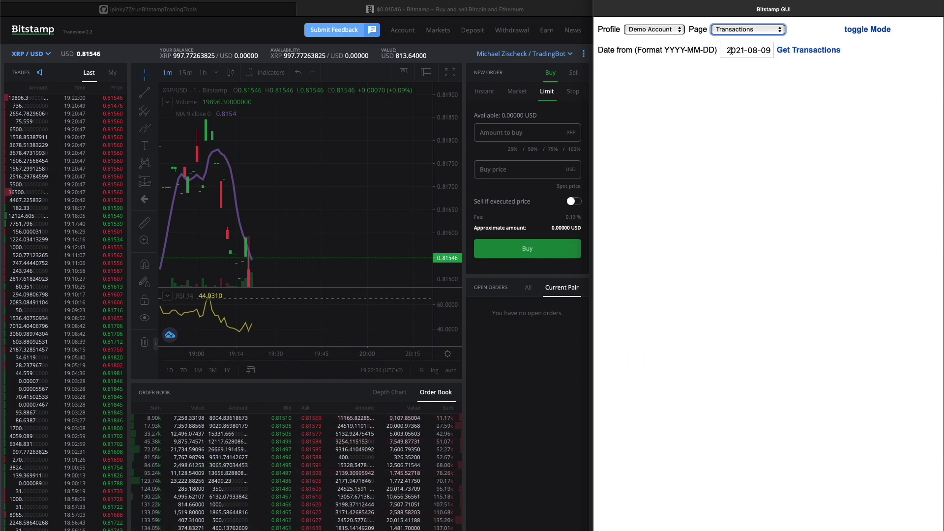
{"action": "left_click", "coordinate": [810, 51]}
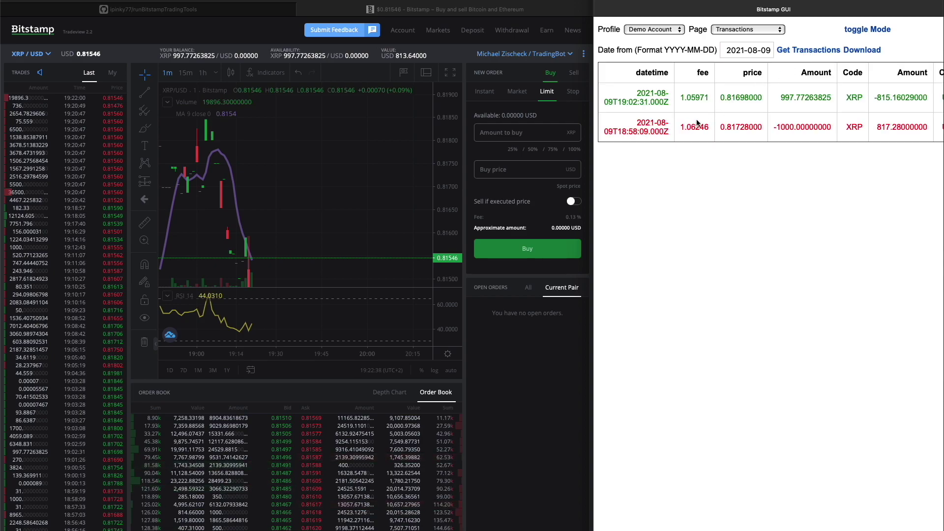
- Examine the amounts and prices of the XRP sale and purchase, and download the transaction list
{"action": "scroll", "coordinate": [697, 123], "scroll_direction": "right", "scroll_amount": 2}
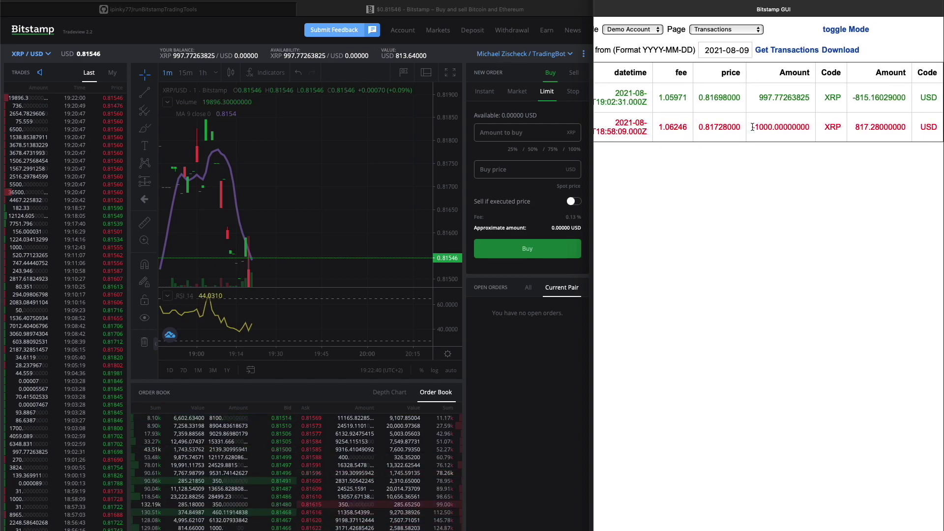
{"action": "left_click_drag", "start_coordinate": [752, 127], "coordinate": [810, 126]}
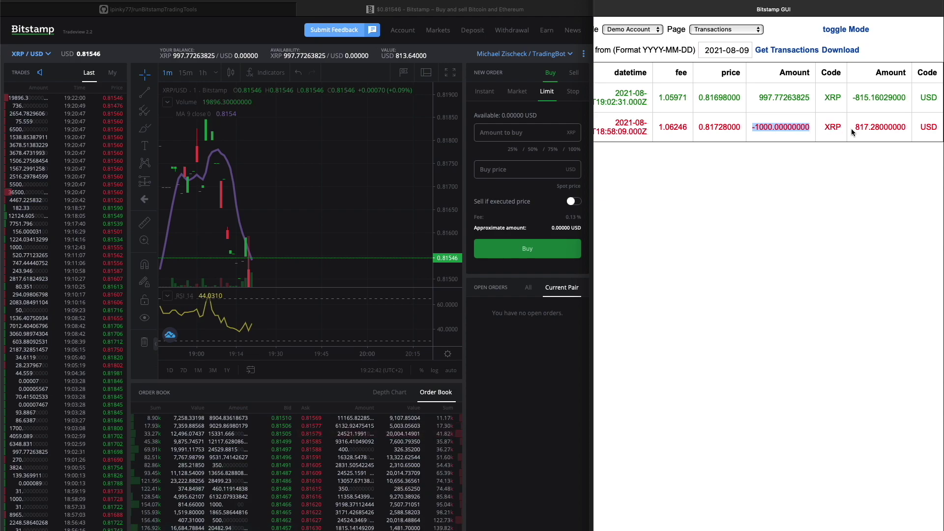
{"action": "left_click_drag", "start_coordinate": [699, 127], "coordinate": [742, 129]}
{"action": "left_click_drag", "start_coordinate": [857, 129], "coordinate": [900, 129]}
{"action": "scroll", "coordinate": [902, 132], "scroll_direction": "left", "scroll_amount": 2}
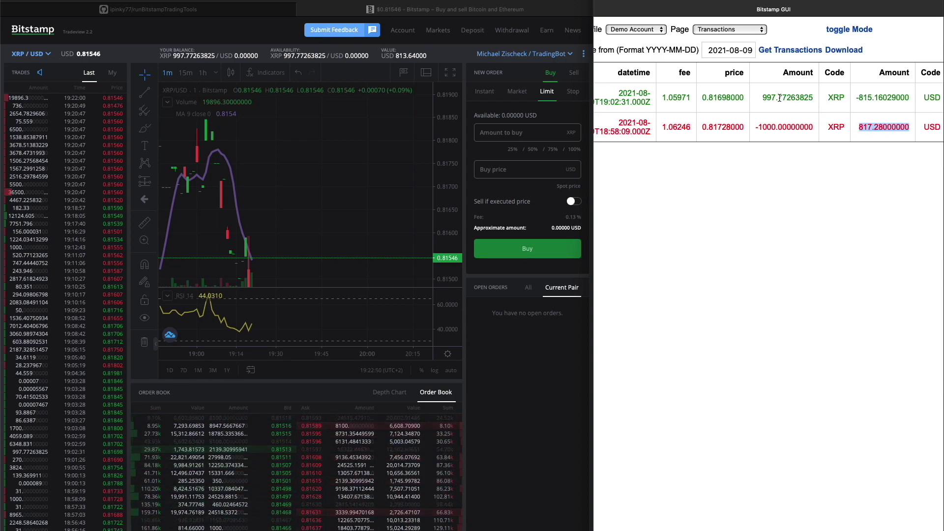
{"action": "left_click_drag", "start_coordinate": [704, 98], "coordinate": [812, 99]}
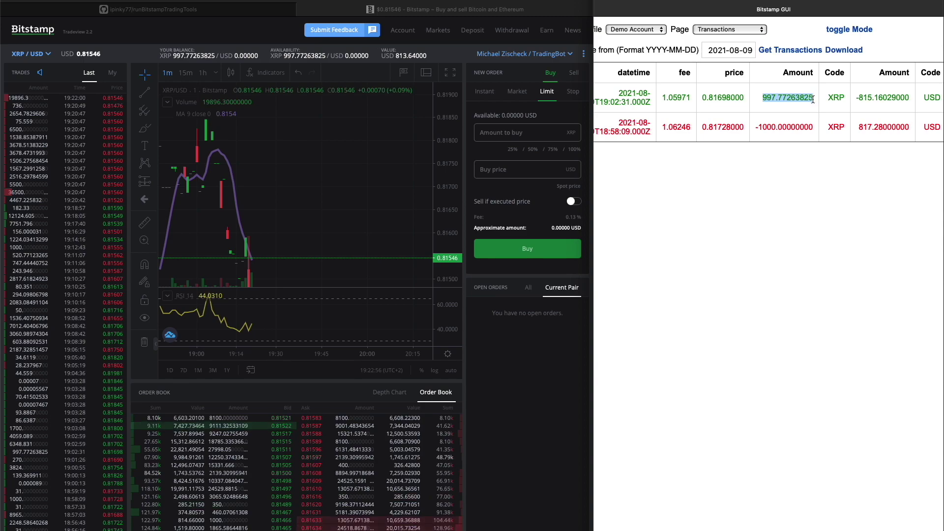
{"action": "left_click", "coordinate": [842, 49]}
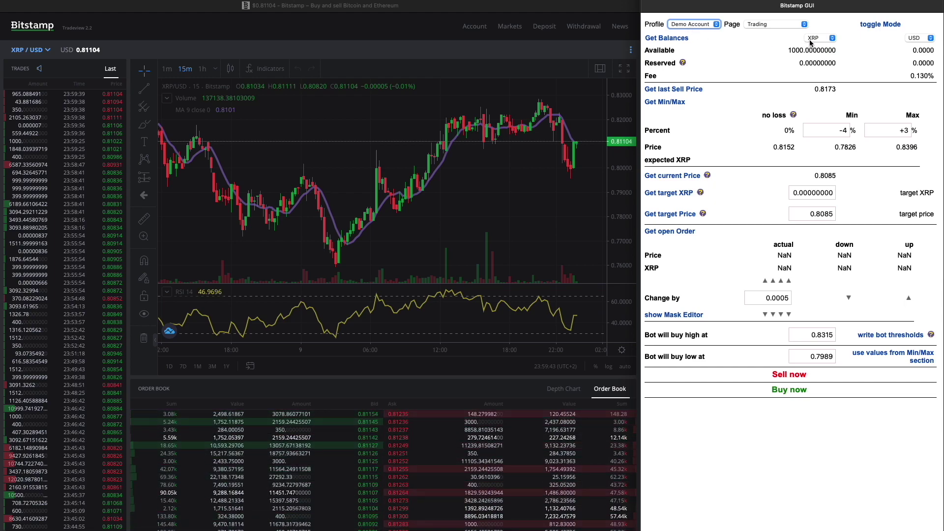
- Change the trading profile from Demo Account to BTC and dismiss the profile notice
{"action": "left_click", "coordinate": [693, 25]}
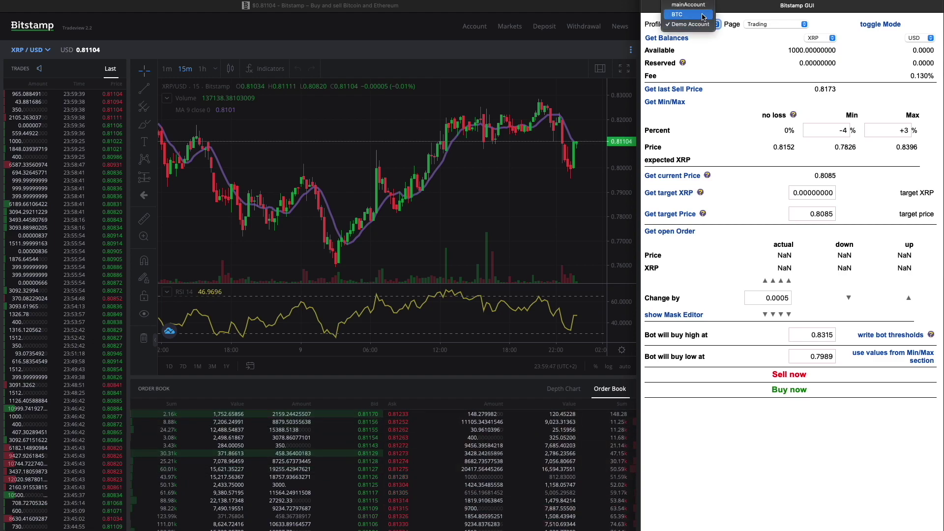
{"action": "left_click", "coordinate": [690, 24]}
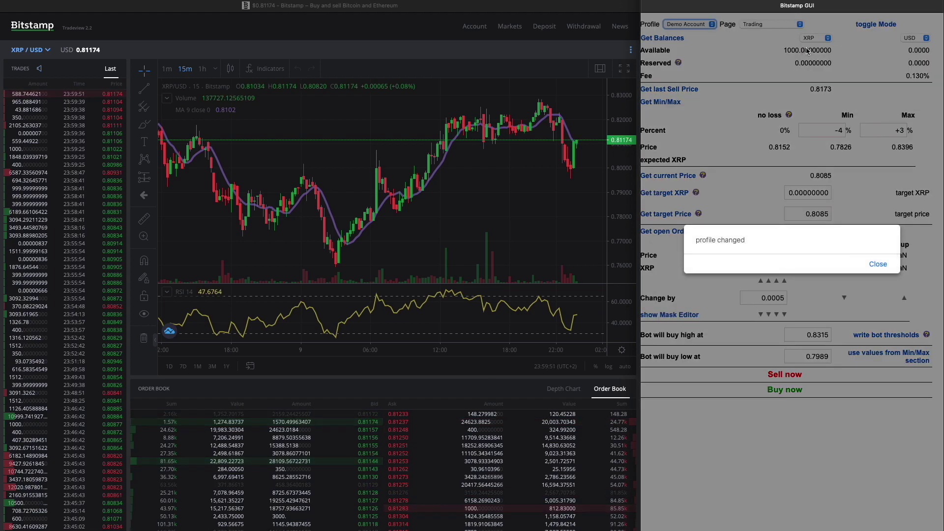
{"action": "left_click", "coordinate": [817, 320]}
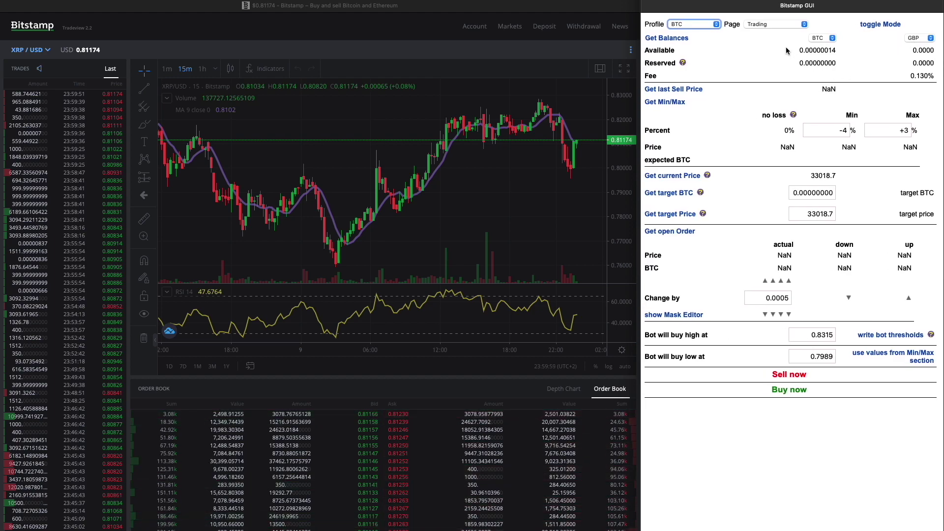
- Open the Accounts/Transfers page, group the balances by account, and examine the Demo Account's BTC and XRP amounts
{"action": "left_click", "coordinate": [781, 24]}
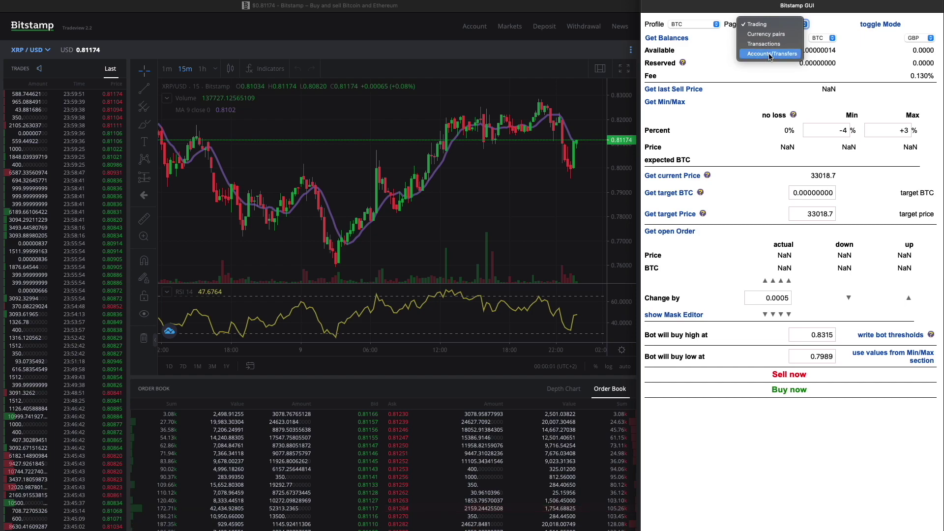
{"action": "left_click", "coordinate": [770, 55]}
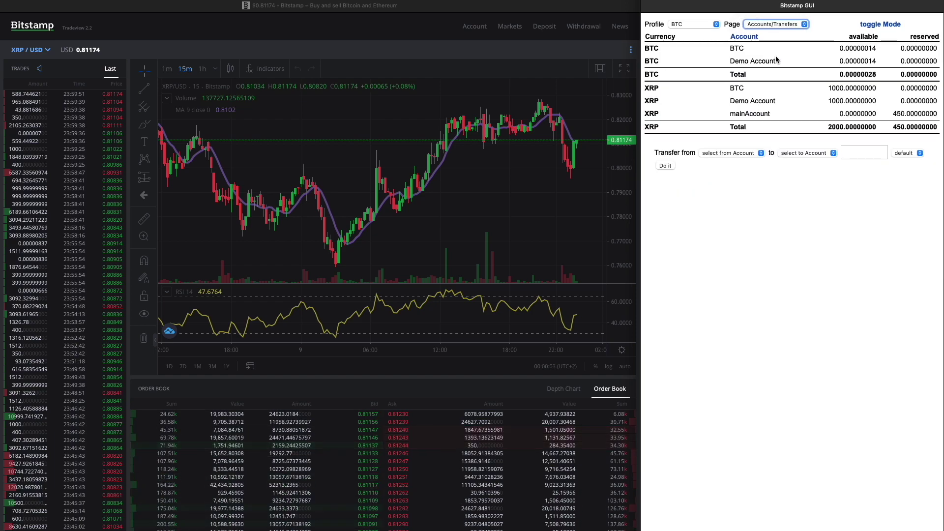
{"action": "left_click", "coordinate": [762, 39]}
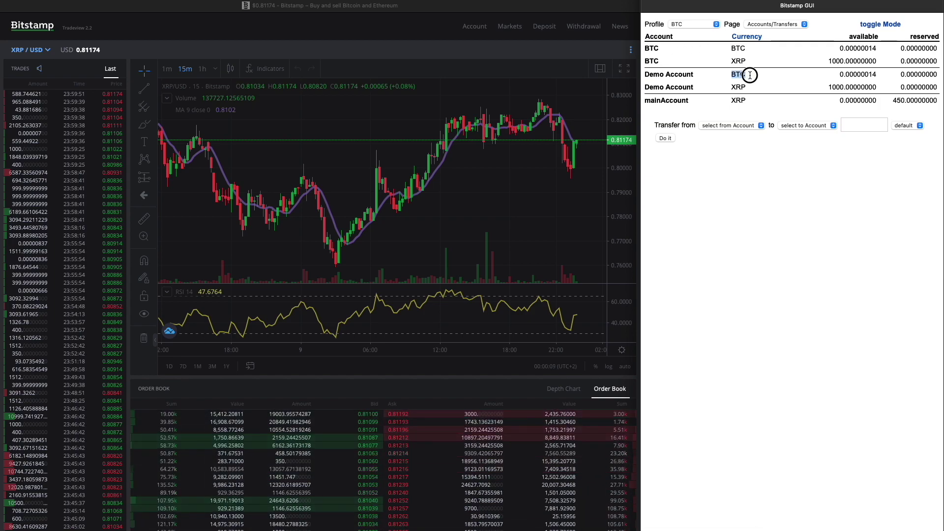
{"action": "left_click_drag", "start_coordinate": [747, 76], "coordinate": [752, 88]}
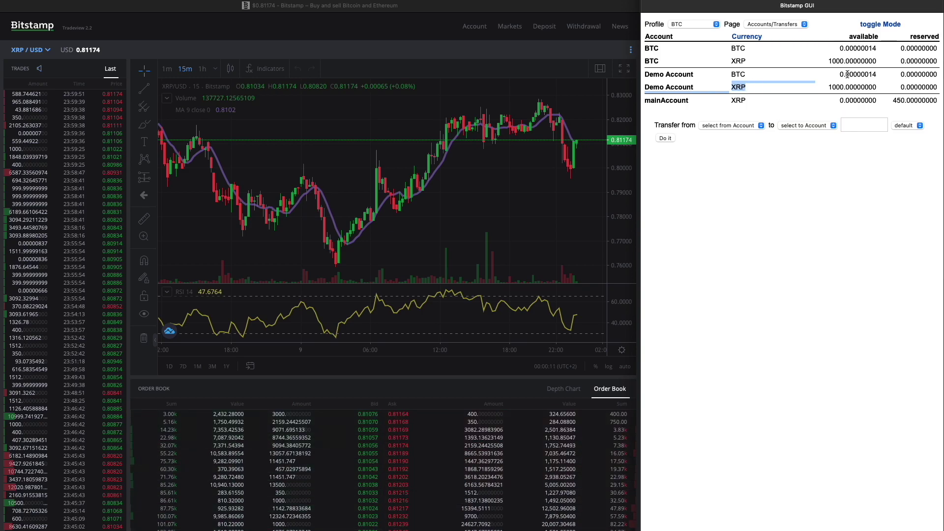
{"action": "double_click", "coordinate": [865, 76]}
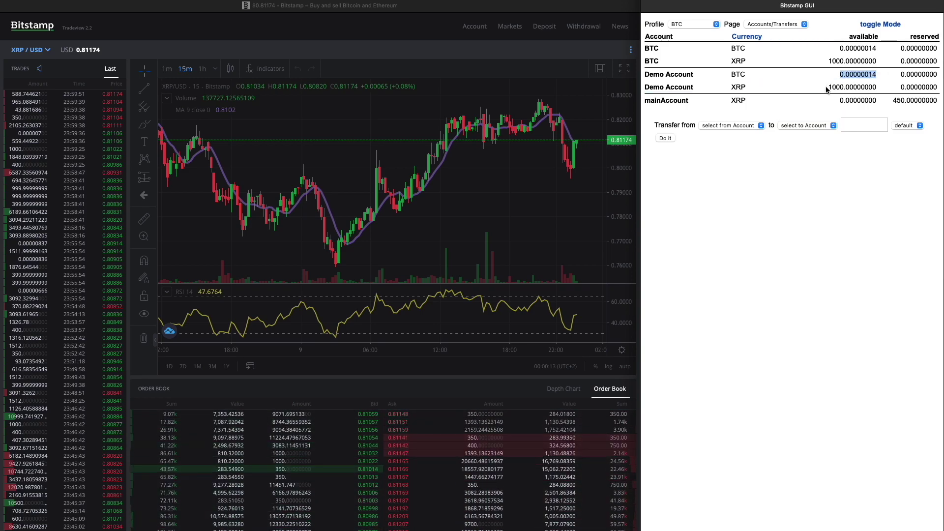
{"action": "left_click_drag", "start_coordinate": [849, 87], "coordinate": [875, 87]}
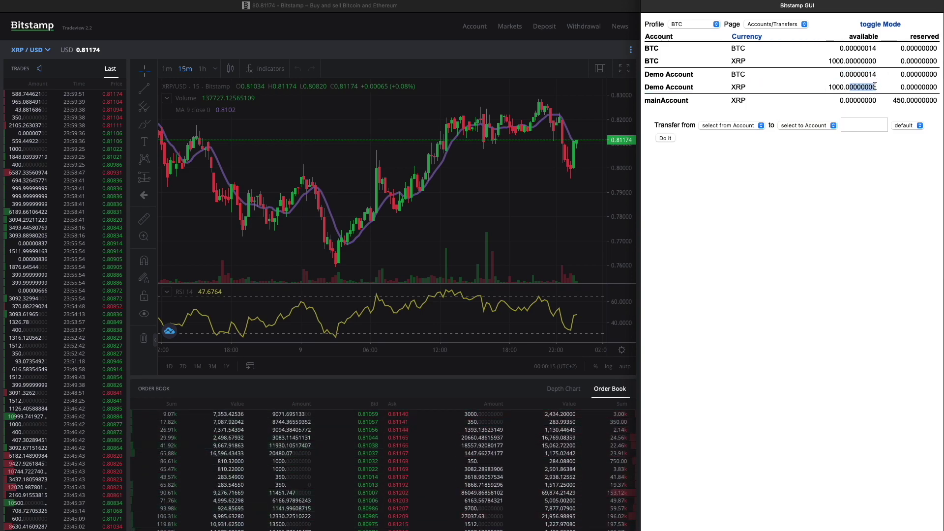
- Change the GUI page to Currency pairs
{"action": "left_click", "coordinate": [787, 26]}
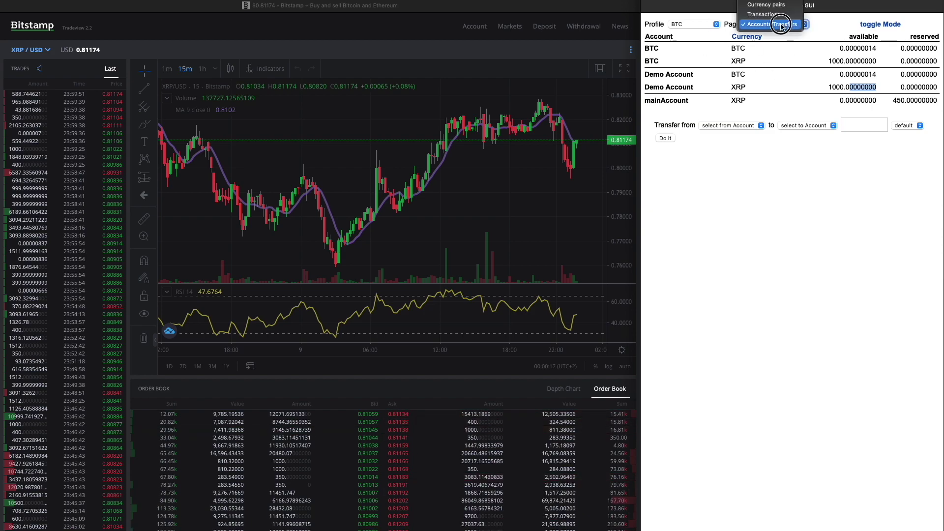
{"action": "left_click", "coordinate": [770, 1]}
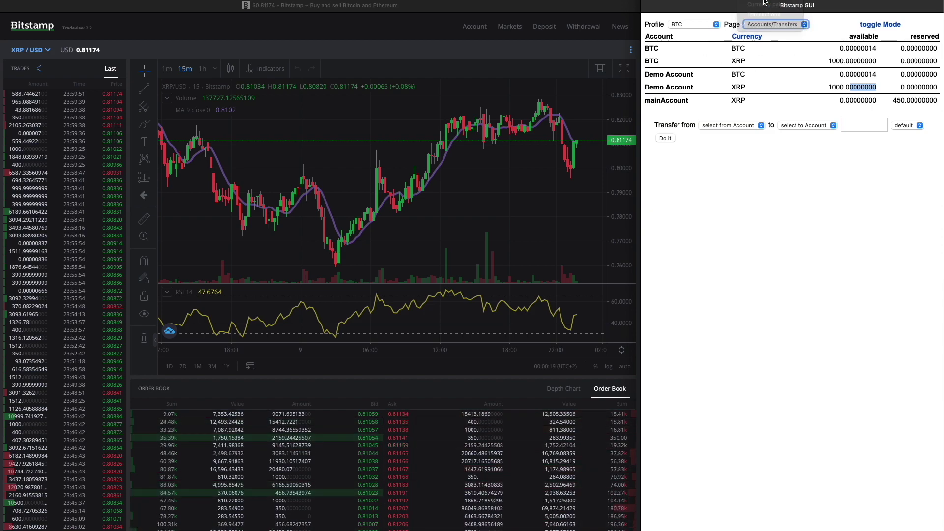